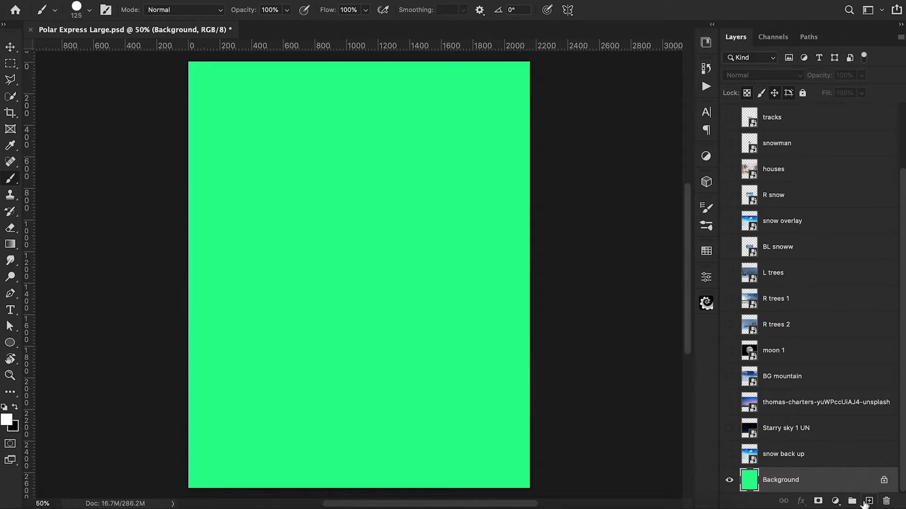
# Add a gradient fill layer above the Background layer using the basic Foreground to Background preset
pyautogui.click(835, 501)
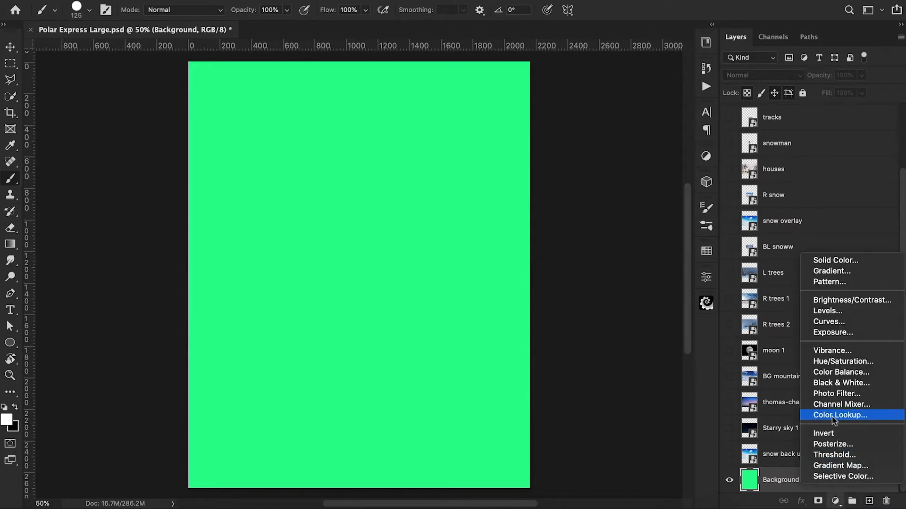
pyautogui.click(830, 272)
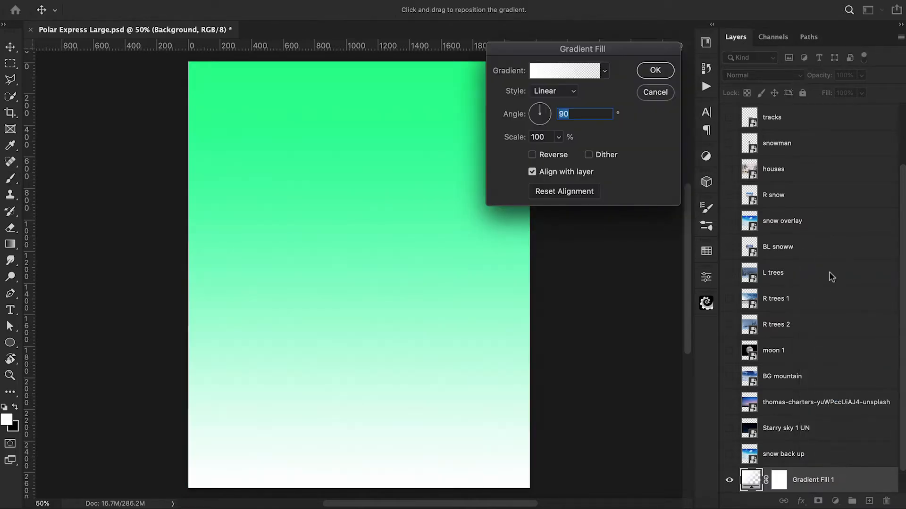
pyautogui.click(558, 75)
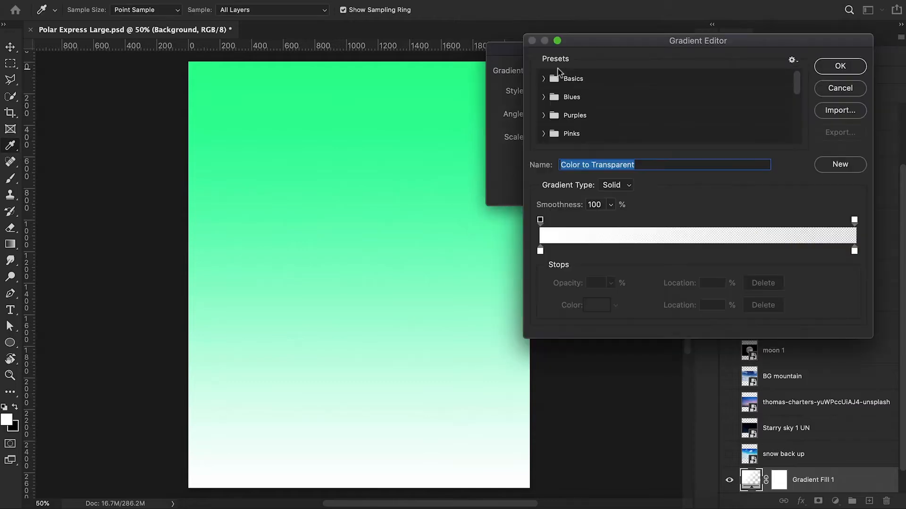
pyautogui.click(544, 79)
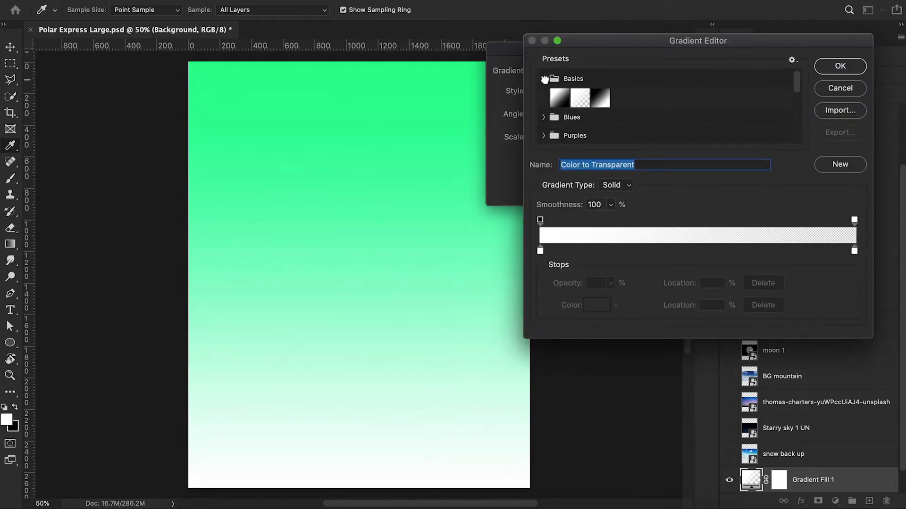
pyautogui.click(559, 99)
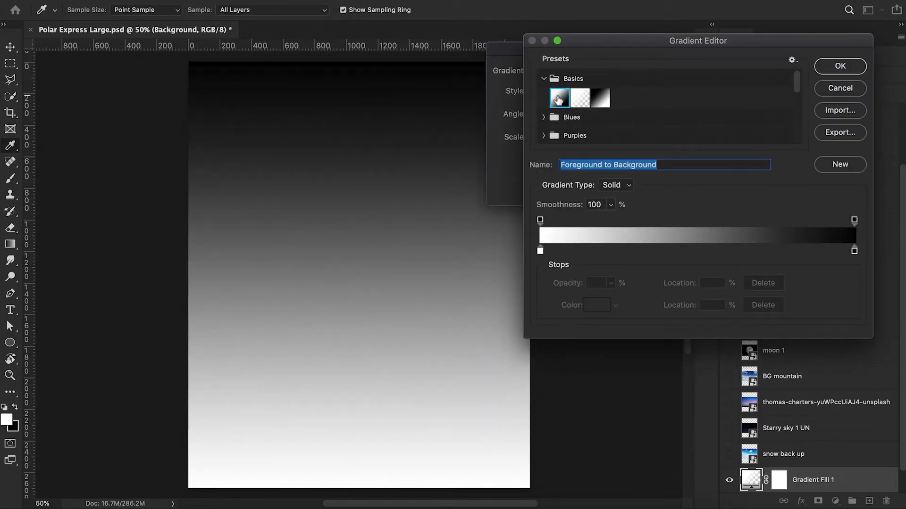
# Set the gradient's starting color stop at 0% to a dark blue, about #102a39
pyautogui.click(540, 251)
pyautogui.click(592, 307)
pyautogui.click(732, 91)
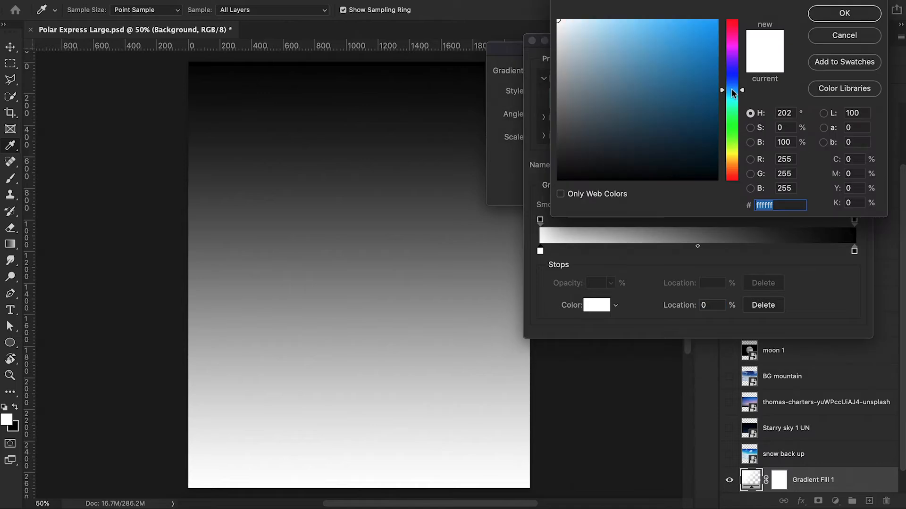
pyautogui.click(642, 160)
pyautogui.click(689, 140)
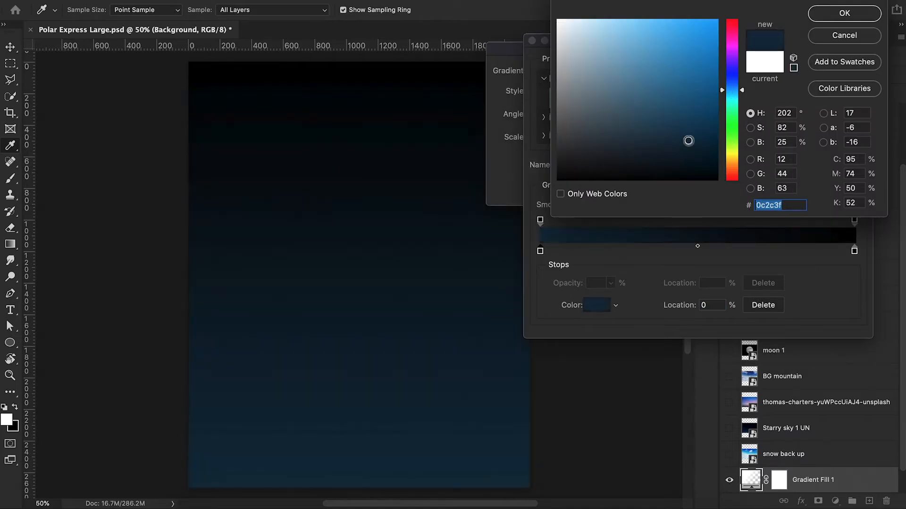
pyautogui.moveTo(663, 161); pyautogui.dragTo(673, 144)
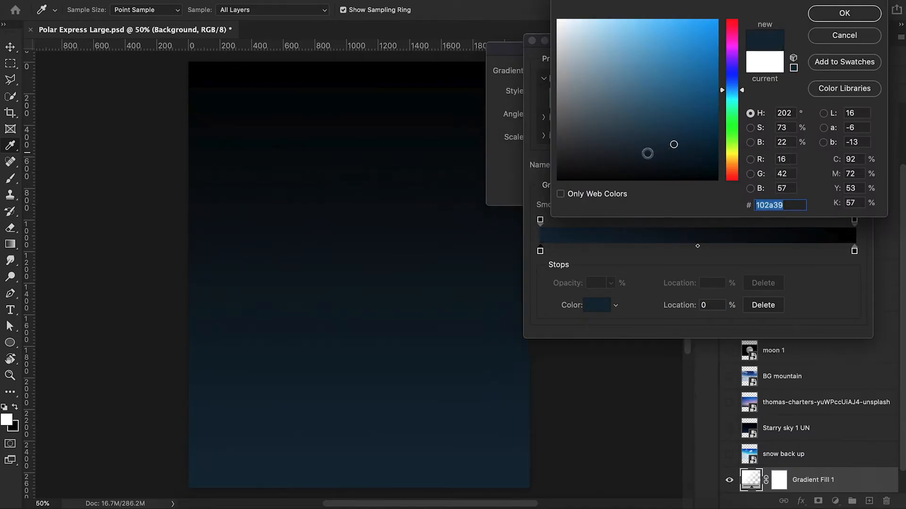
pyautogui.click(845, 13)
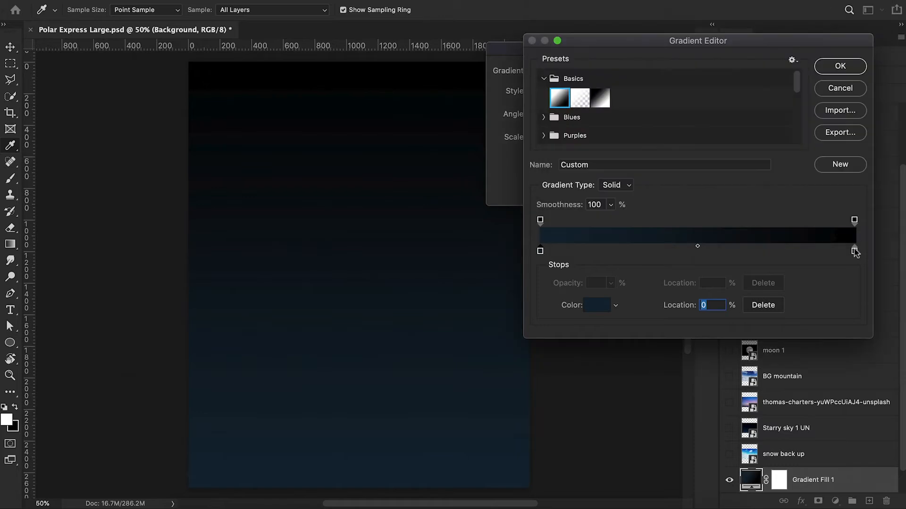
# Set the gradient's end color stop at 100% to near-black blue #04050c and accept the gradient fill
pyautogui.click(854, 251)
pyautogui.click(600, 305)
pyautogui.click(733, 67)
pyautogui.click(636, 171)
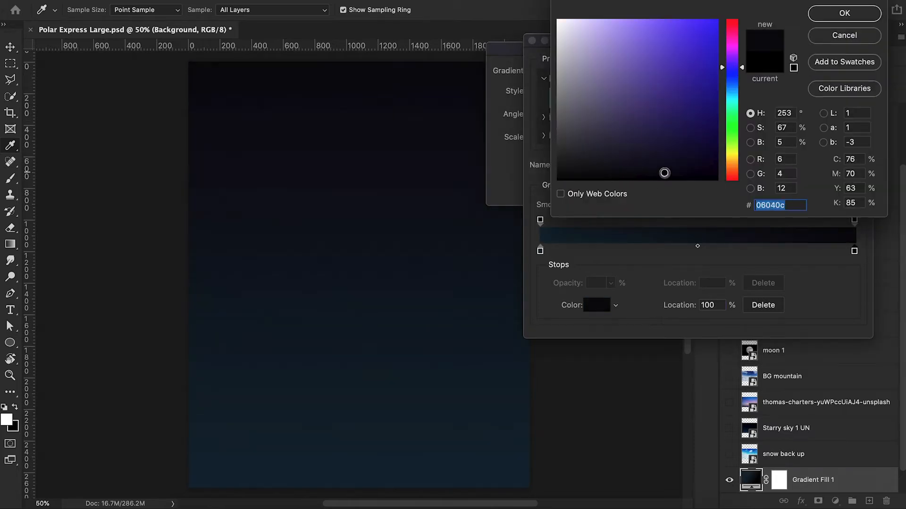
pyautogui.moveTo(722, 70)
pyautogui.mouseDown()
pyautogui.moveTo(722, 88)
pyautogui.moveTo(723, 70)
pyautogui.mouseUp()
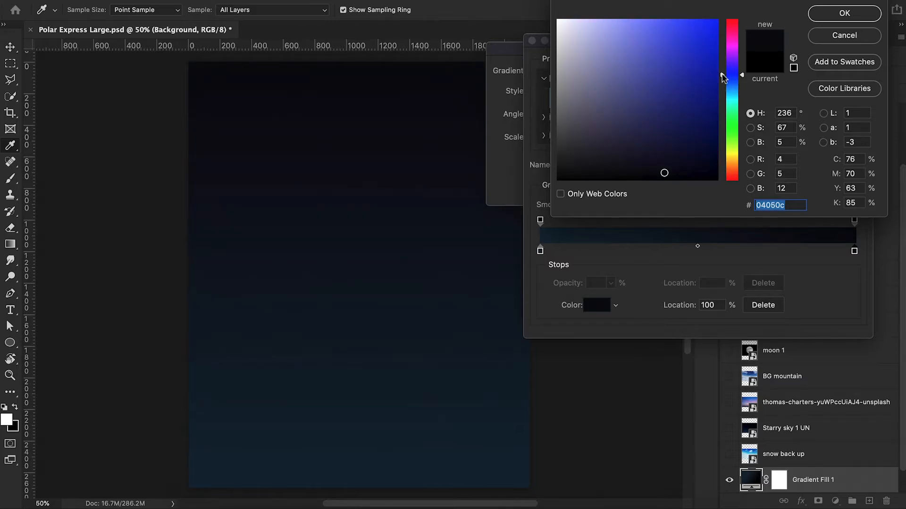
pyautogui.press('Return')
pyautogui.press('Return')
pyautogui.press('Return')
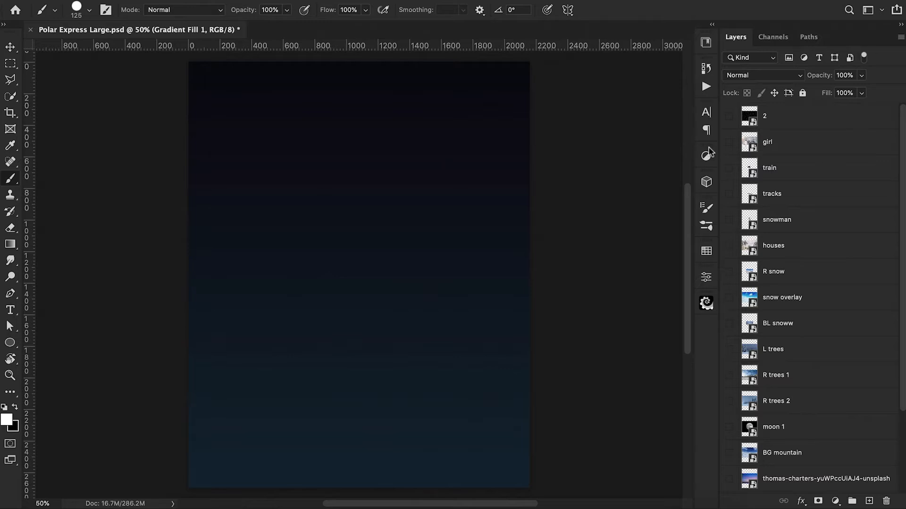
# Show the train layer, enlarge it to well over 280%, and place it so its rear runs off the canvas's left edge
pyautogui.click(729, 169)
pyautogui.click(779, 174)
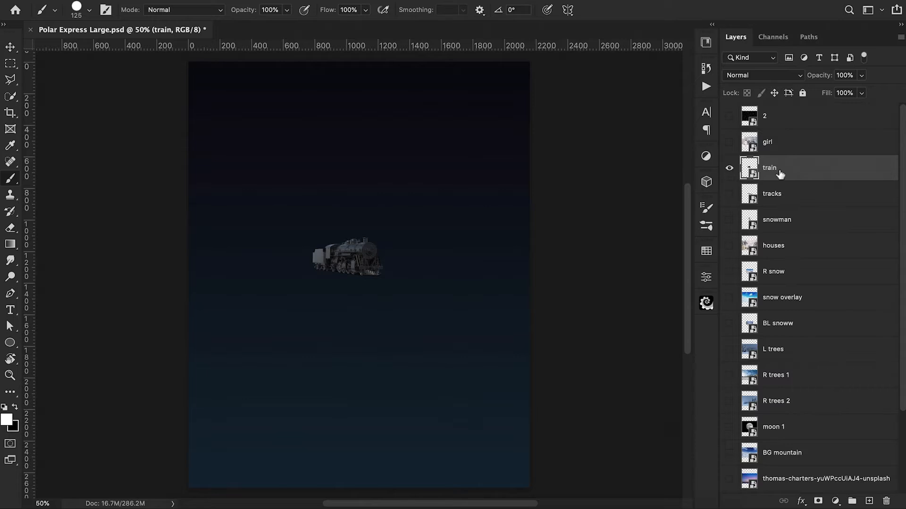
pyautogui.hotkey('ctrl', 't')
pyautogui.moveTo(423, 340); pyautogui.dragTo(590, 469)
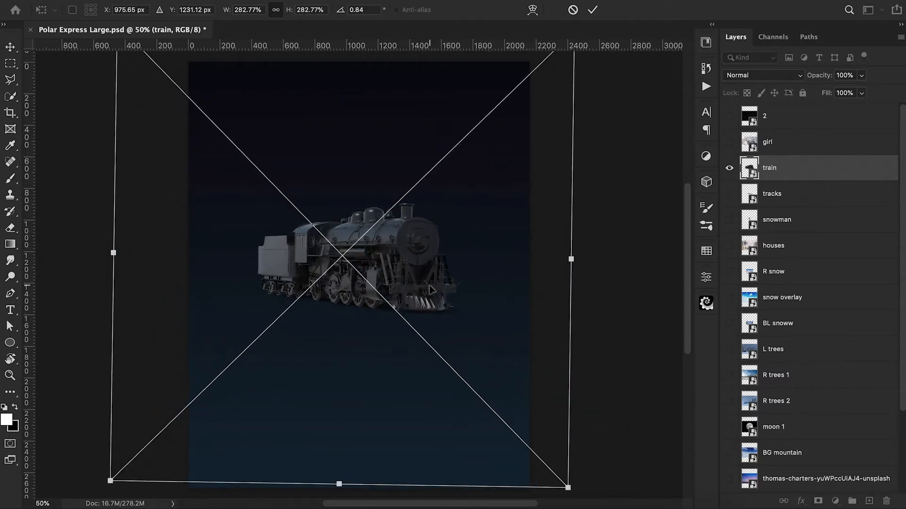
pyautogui.moveTo(432, 288); pyautogui.dragTo(336, 325)
pyautogui.hotkey('ctrl', '-')
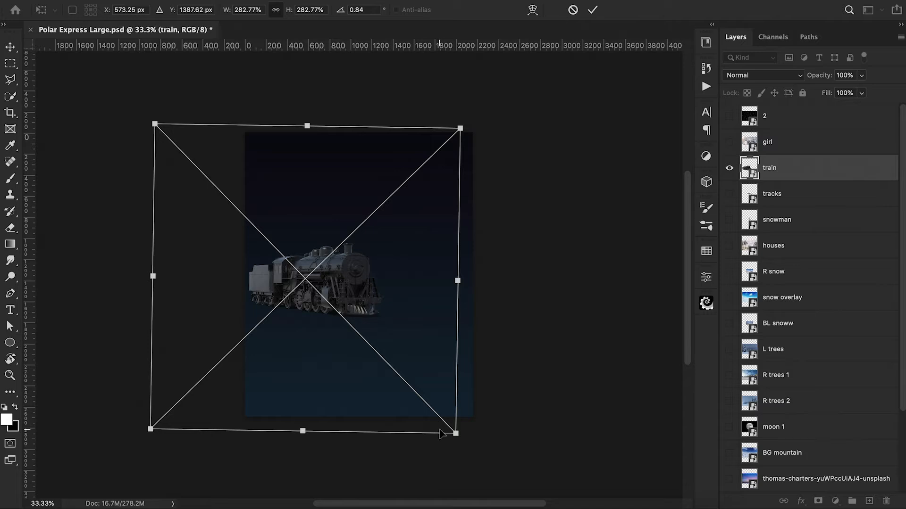
pyautogui.moveTo(455, 434); pyautogui.dragTo(500, 468)
pyautogui.moveTo(344, 267); pyautogui.dragTo(338, 277)
pyautogui.press('Return')
pyautogui.press('b')
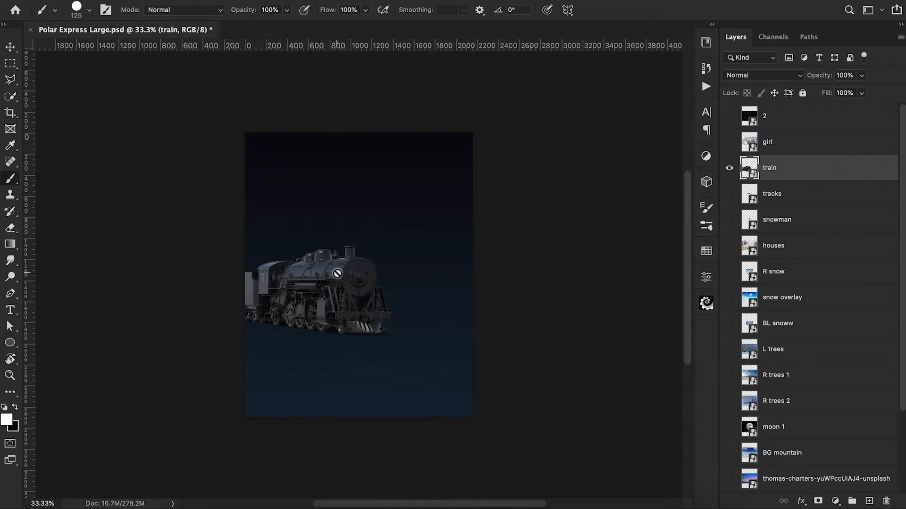
# Show the tracks layer, scale it to about 264%, and position it beneath the train's wheels
pyautogui.hotkey('ctrl', '+')
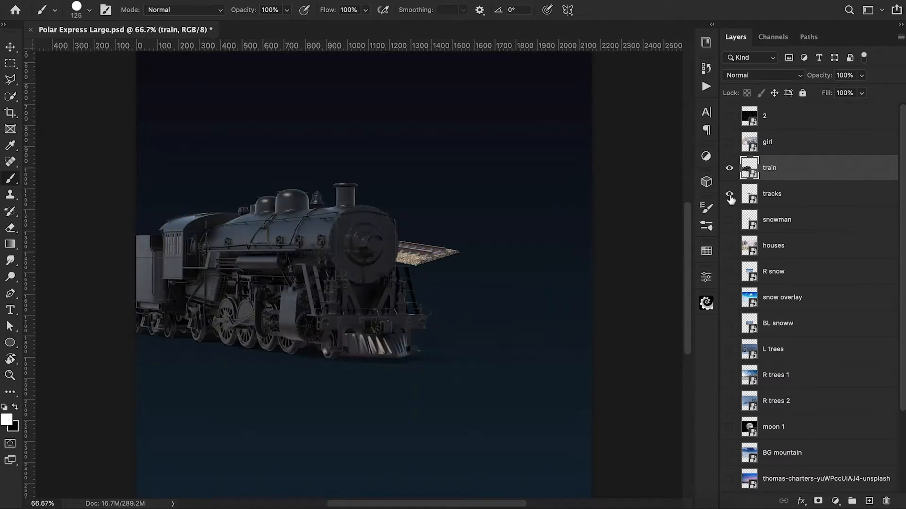
pyautogui.click(794, 197)
pyautogui.hotkey('ctrl', 't')
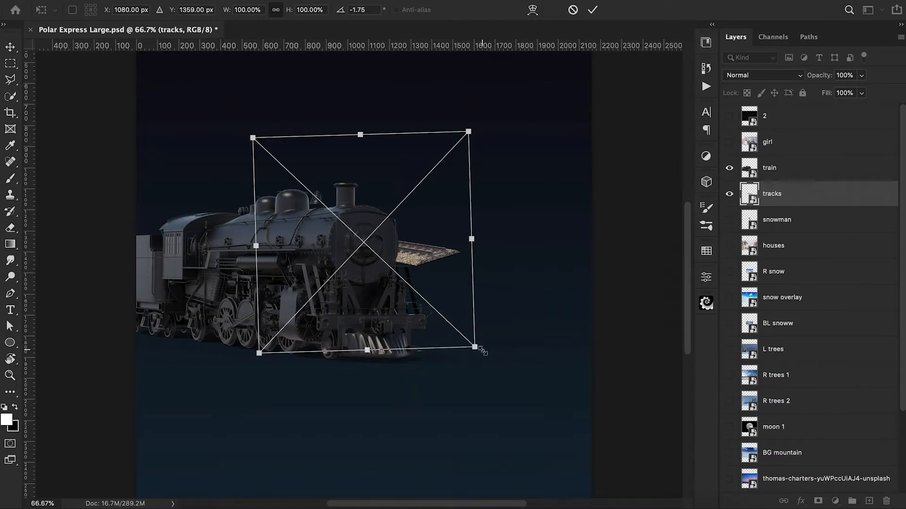
pyautogui.moveTo(475, 347); pyautogui.dragTo(581, 418)
pyautogui.moveTo(456, 314); pyautogui.dragTo(353, 419)
pyautogui.moveTo(464, 134); pyautogui.dragTo(548, 66)
pyautogui.moveTo(485, 238); pyautogui.dragTo(481, 243)
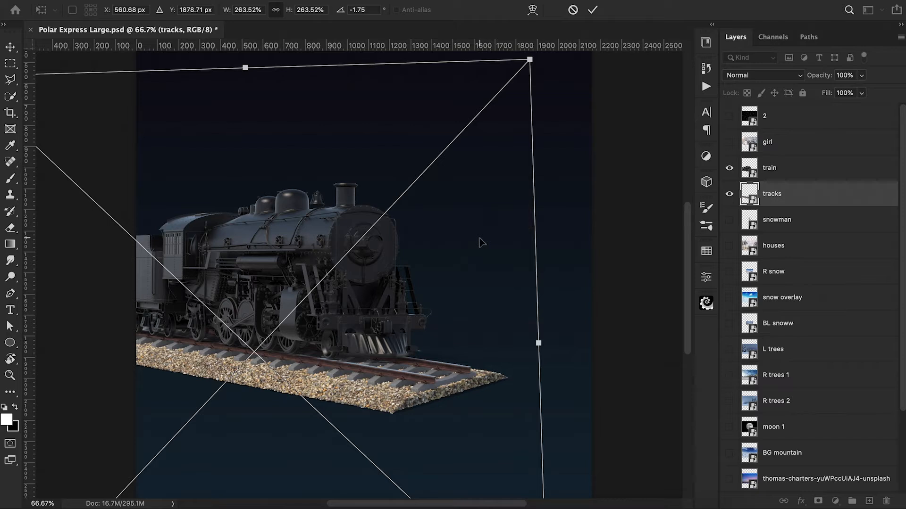
pyautogui.click(593, 11)
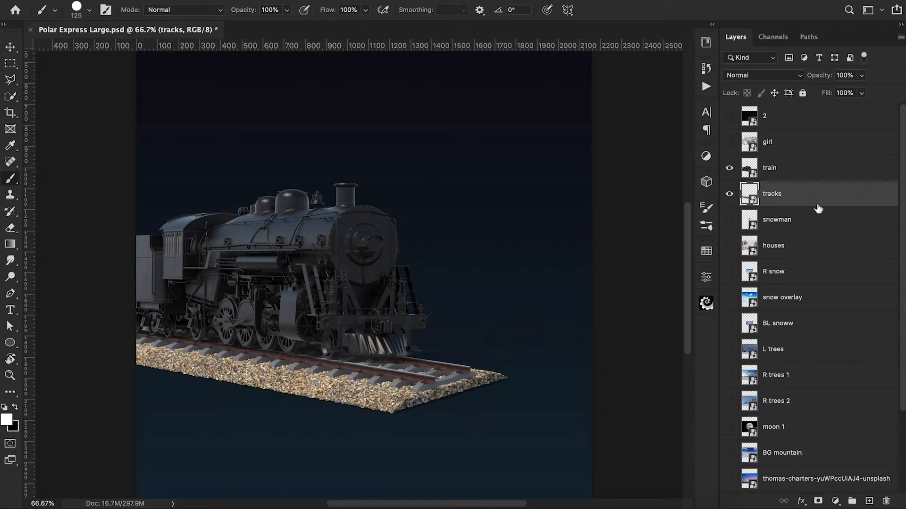
# Duplicate the tracks layer, scale the copy to about 321%, and align it to extend the rails past the canvas's right edge
pyautogui.hotkey('ctrl', 'j')
pyautogui.hotkey('ctrl', 't')
pyautogui.moveTo(491, 362); pyautogui.dragTo(599, 407)
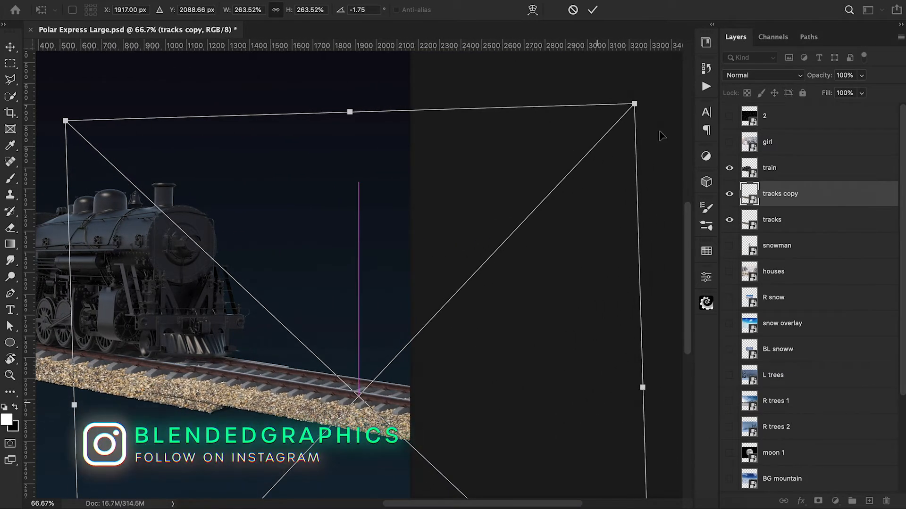
pyautogui.hotkey('ctrl', '-')
pyautogui.hotkey('ctrl', '-')
pyautogui.moveTo(445, 343); pyautogui.dragTo(336, 370)
pyautogui.moveTo(442, 464); pyautogui.dragTo(483, 482)
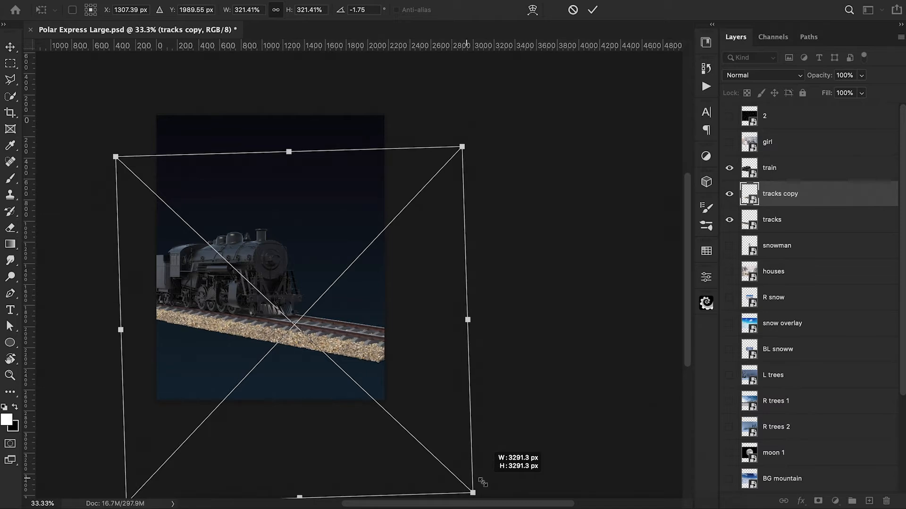
pyautogui.moveTo(439, 438); pyautogui.dragTo(445, 439)
pyautogui.press('Return')
pyautogui.press('b')
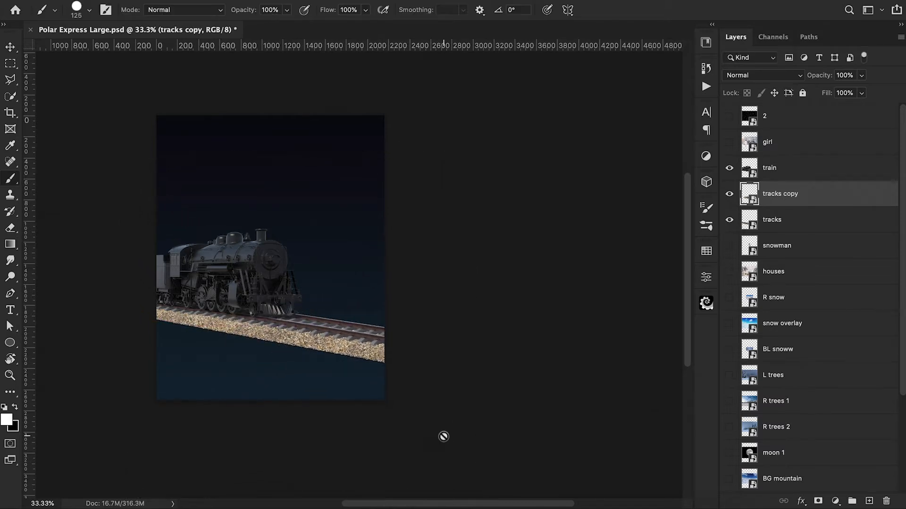
# Group the two track layers as "tracks" and put the train layer in its own group named "train"
pyautogui.keyDown('shift'); pyautogui.click(793, 226); pyautogui.keyUp('shift')
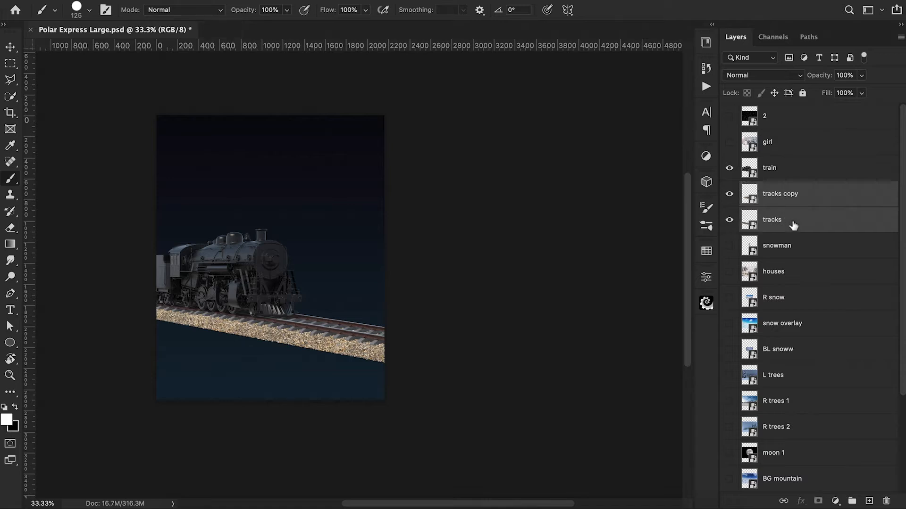
pyautogui.press('super+g')
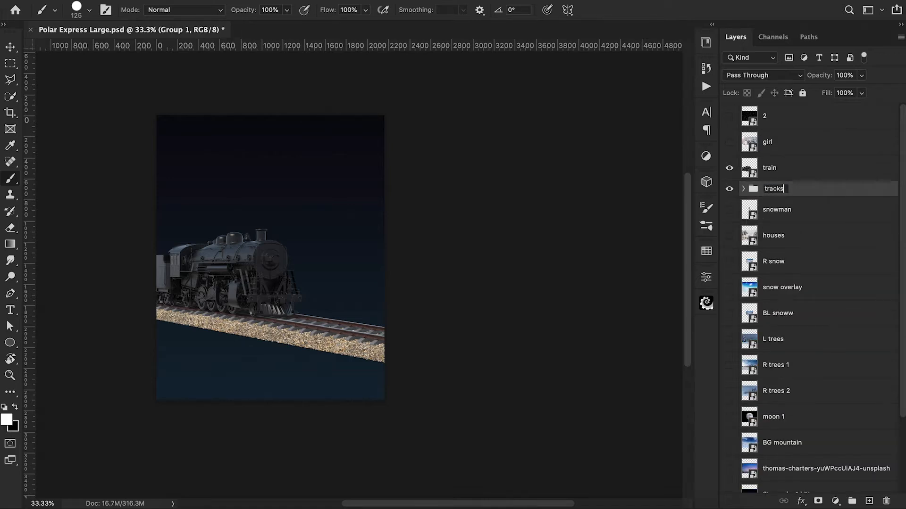
pyautogui.click(778, 176)
pyautogui.press('super+g')
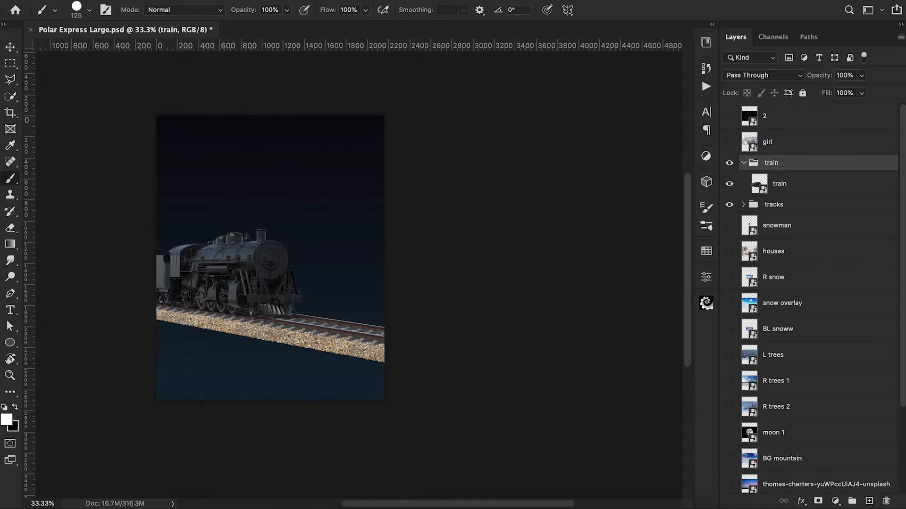
# Color-label the train and tracks groups violet and collapse the train group
pyautogui.rightClick(729, 163)
pyautogui.click(763, 270)
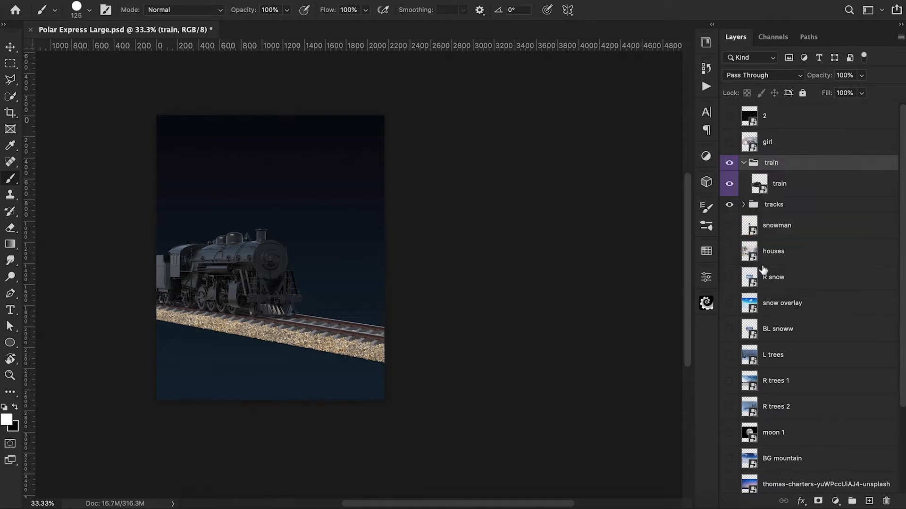
pyautogui.rightClick(728, 207)
pyautogui.click(766, 309)
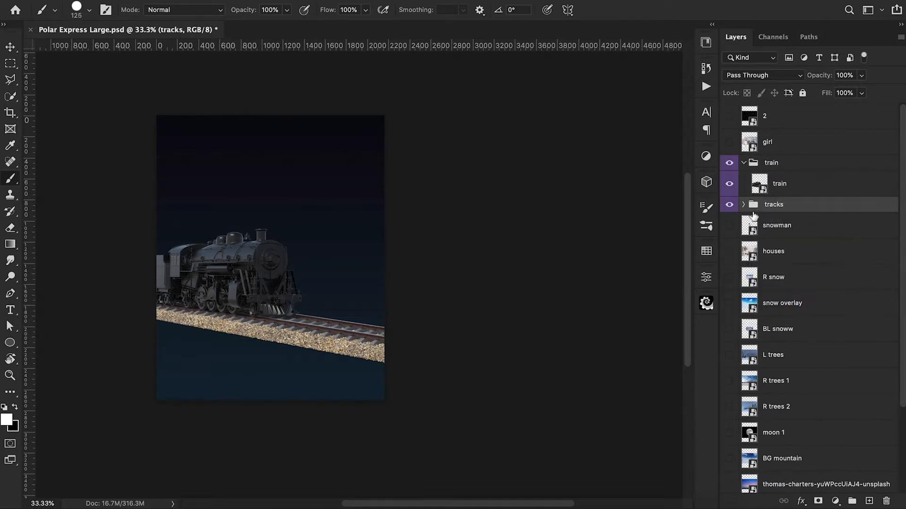
pyautogui.click(743, 163)
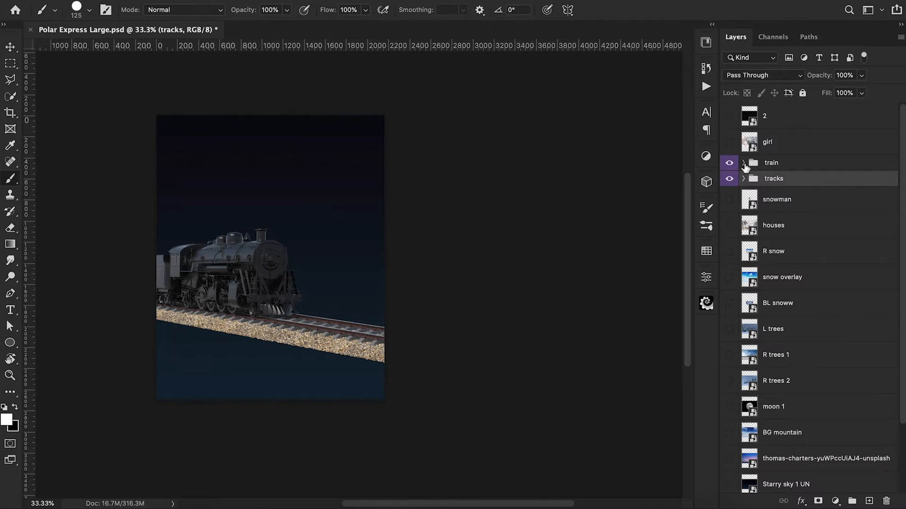
# Scale the train and tracks groups together to about 114% and nudge them into place on the canvas
pyautogui.keyDown('shift'); pyautogui.click(807, 166); pyautogui.keyUp('shift')
pyautogui.press('super+t')
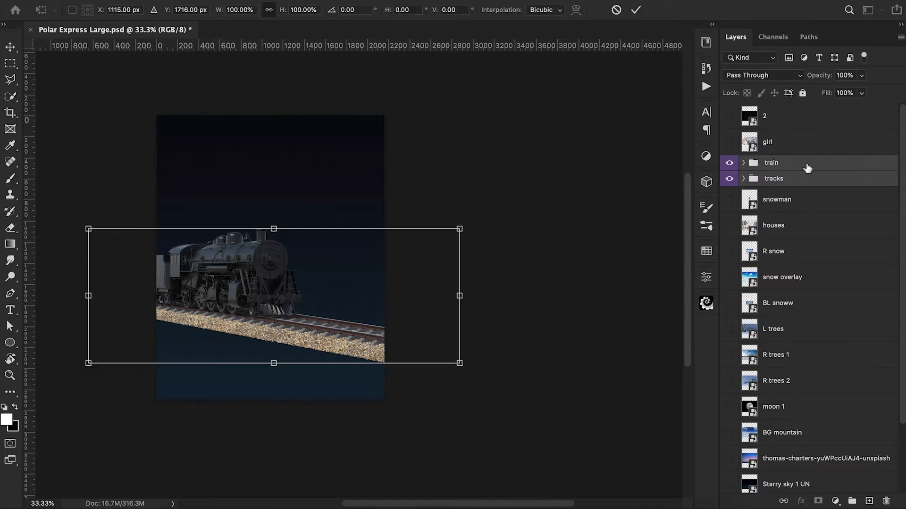
pyautogui.moveTo(459, 230); pyautogui.dragTo(488, 220)
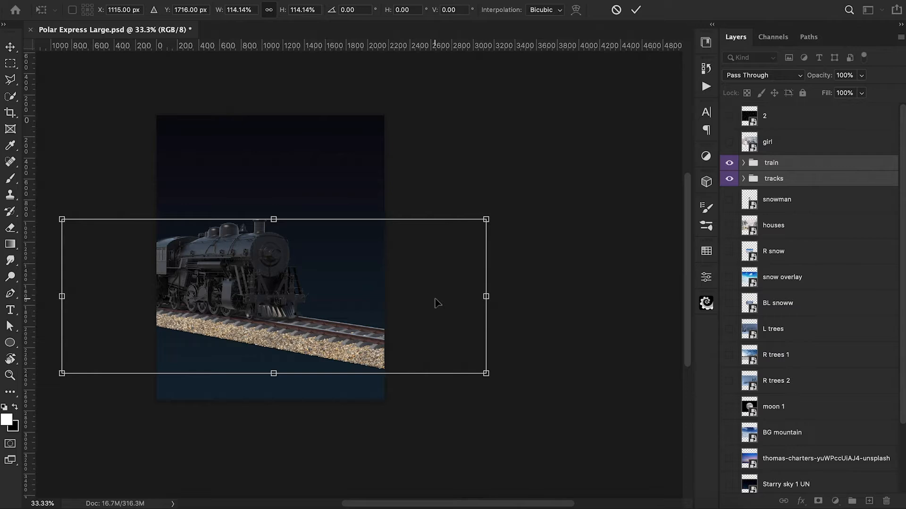
pyautogui.moveTo(438, 300); pyautogui.dragTo(437, 300)
pyautogui.click(636, 10)
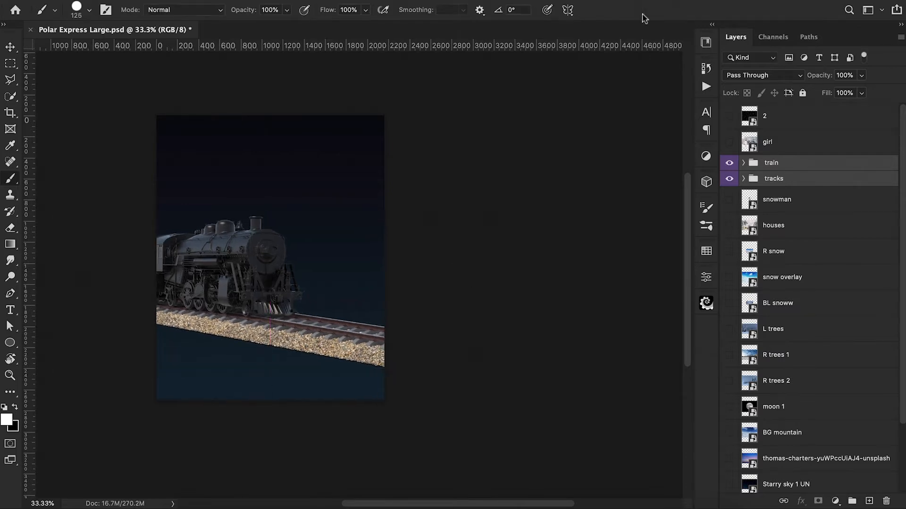
# Show the BL snoww layer between the train and tracks groups and scale it to about 434%, aligned to the canvas's lower-right corner
pyautogui.click(729, 303)
pyautogui.moveTo(785, 308); pyautogui.dragTo(791, 172)
pyautogui.press('super+t')
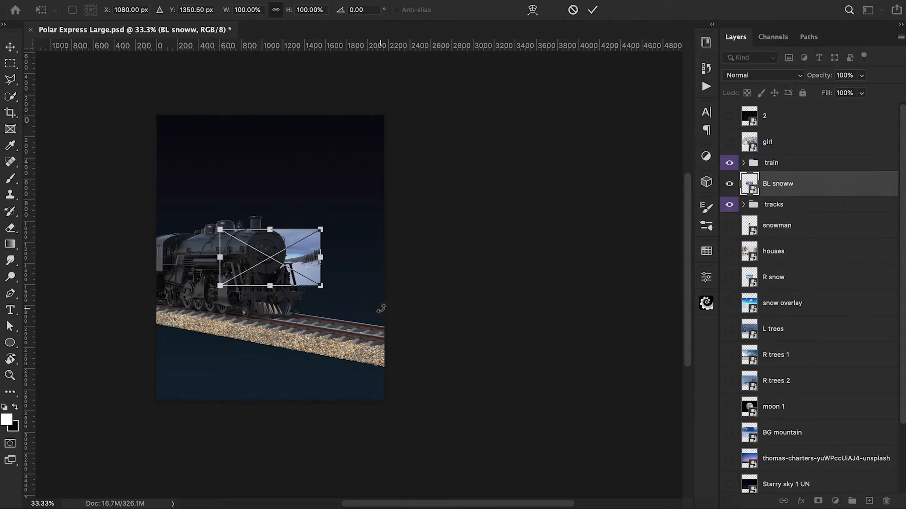
pyautogui.moveTo(321, 286); pyautogui.dragTo(435, 336)
pyautogui.moveTo(408, 304); pyautogui.dragTo(382, 355)
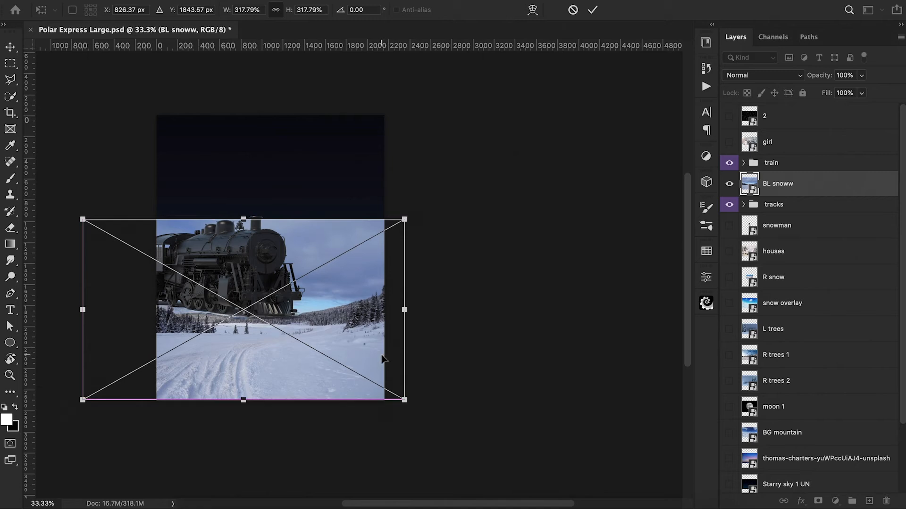
pyautogui.moveTo(406, 218); pyautogui.dragTo(462, 185)
pyautogui.moveTo(418, 348); pyautogui.dragTo(345, 326)
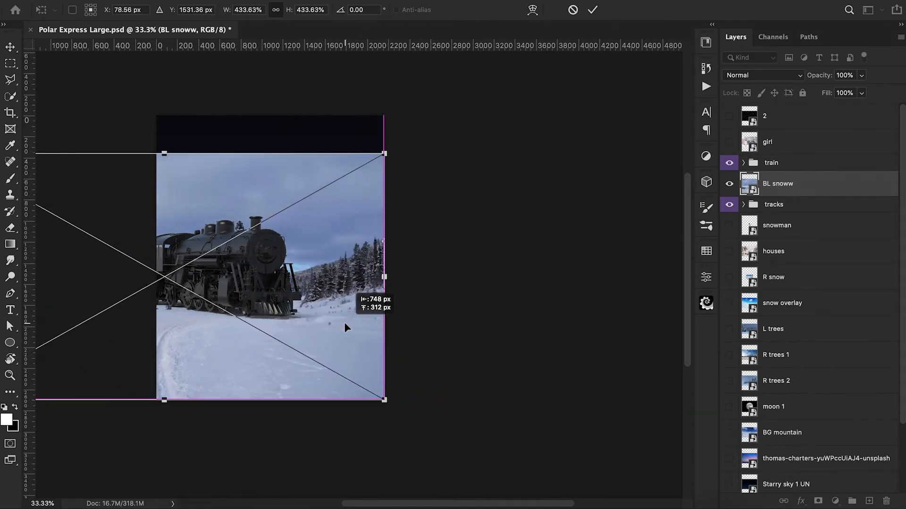
pyautogui.click(592, 9)
# Add a layer mask to BL snoww and black out a rectangular area covering the sky and trees down to the train's base
pyautogui.click(817, 500)
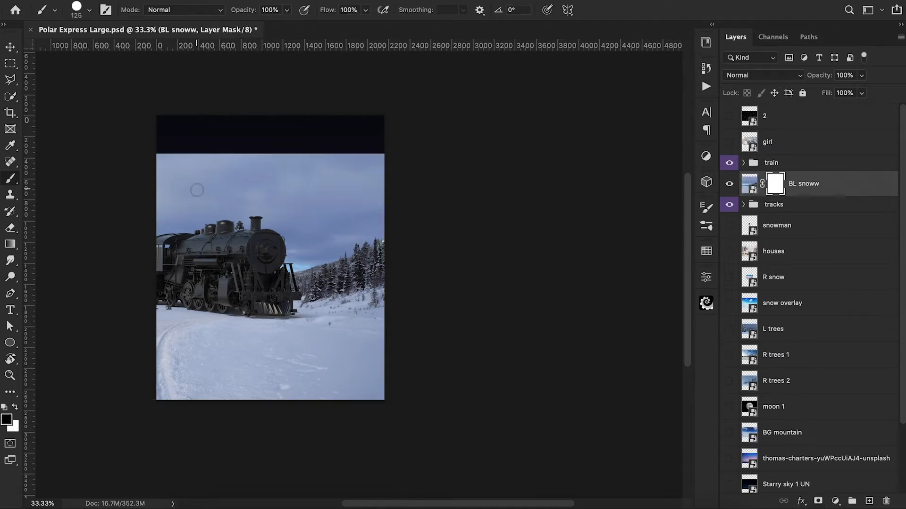
pyautogui.click(11, 66)
pyautogui.moveTo(158, 128); pyautogui.dragTo(391, 300)
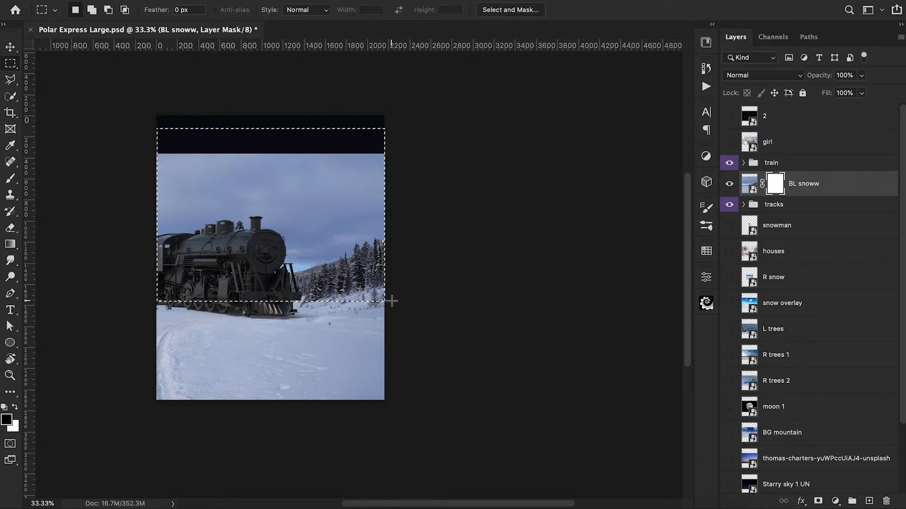
pyautogui.hotkey('alt', 'BackSpace')
pyautogui.hotkey('ctrl', 'd')
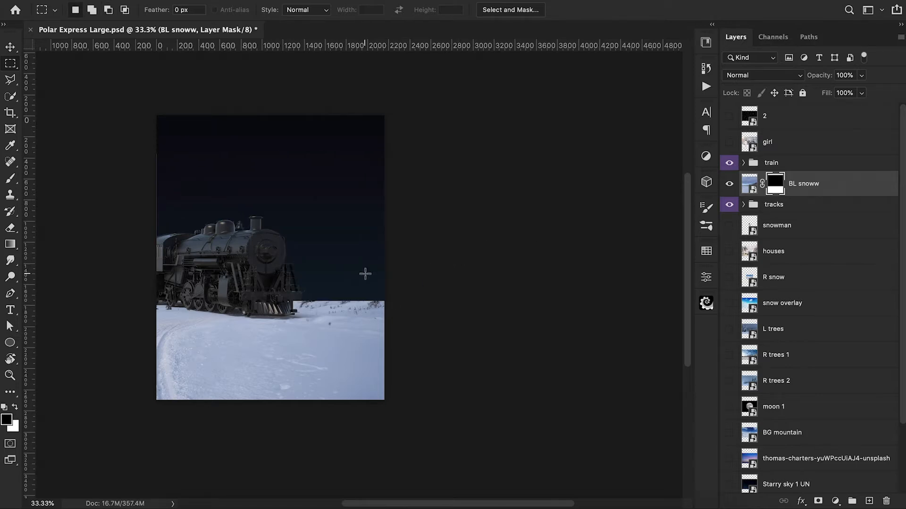
# Enlarge the brush and paint black on the BL snoww mask diagonally along the rails to uncover the tracks
pyautogui.press('b')
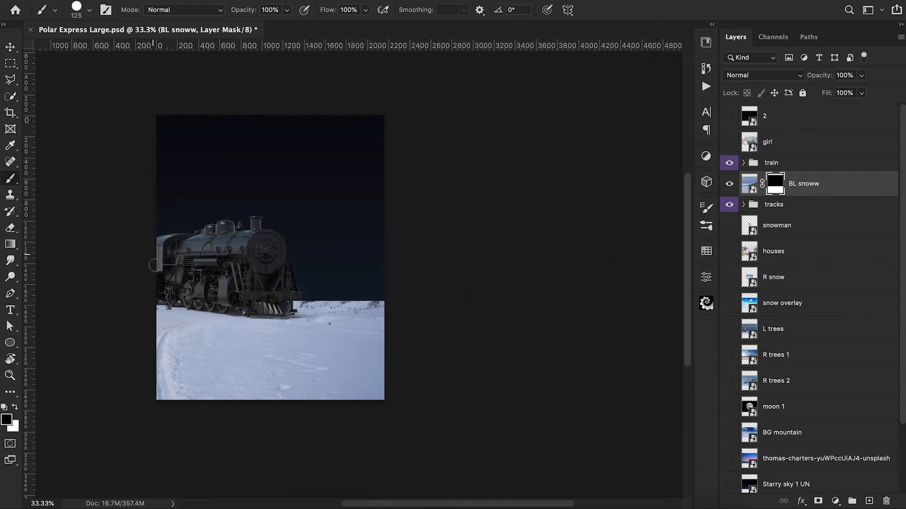
pyautogui.press(']')
pyautogui.press(']')
pyautogui.press(']')
pyautogui.press(']')
pyautogui.click(155, 301)
pyautogui.keyDown('shift'); pyautogui.click(393, 346); pyautogui.keyUp('shift')
pyautogui.moveTo(393, 346); pyautogui.dragTo(384, 314)
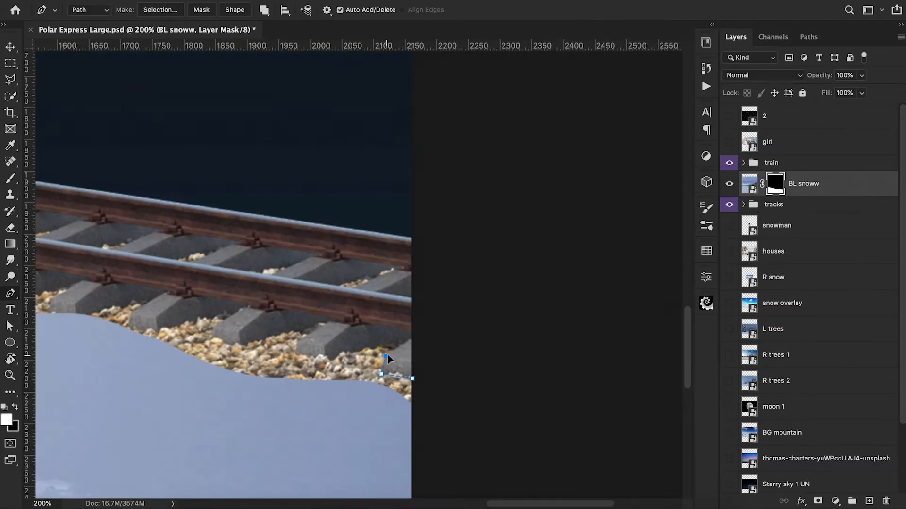
# Trace a closed path around the near-side sleeper ends from the canvas's right edge to its left edge, returning through the snow below the gravel
pyautogui.click(366, 348)
pyautogui.click(326, 355)
pyautogui.click(305, 349)
pyautogui.click(297, 342)
pyautogui.click(329, 322)
pyautogui.click(319, 322)
pyautogui.click(301, 324)
pyautogui.click(273, 333)
pyautogui.click(248, 340)
pyautogui.click(241, 343)
pyautogui.click(212, 335)
pyautogui.click(196, 315)
pyautogui.click(167, 324)
pyautogui.click(155, 328)
pyautogui.click(130, 321)
pyautogui.click(132, 314)
pyautogui.click(155, 298)
pyautogui.moveTo(155, 298); pyautogui.dragTo(380, 250)
pyautogui.moveTo(353, 251); pyautogui.dragTo(348, 251)
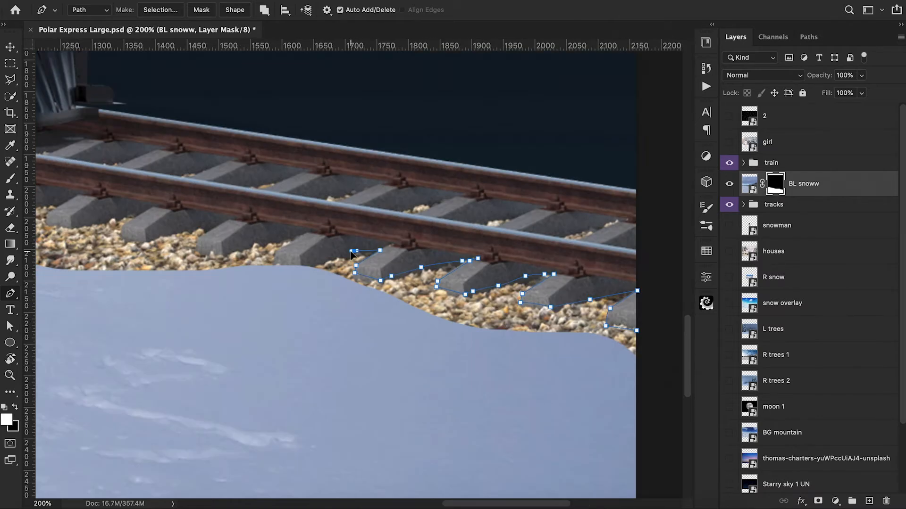
pyautogui.click(302, 265)
pyautogui.click(274, 263)
pyautogui.click(275, 251)
pyautogui.click(308, 233)
pyautogui.click(293, 236)
pyautogui.click(255, 242)
pyautogui.click(233, 249)
pyautogui.click(223, 253)
pyautogui.click(167, 233)
pyautogui.click(146, 239)
pyautogui.moveTo(171, 227); pyautogui.dragTo(299, 195)
pyautogui.click(328, 209)
pyautogui.click(331, 202)
pyautogui.click(353, 188)
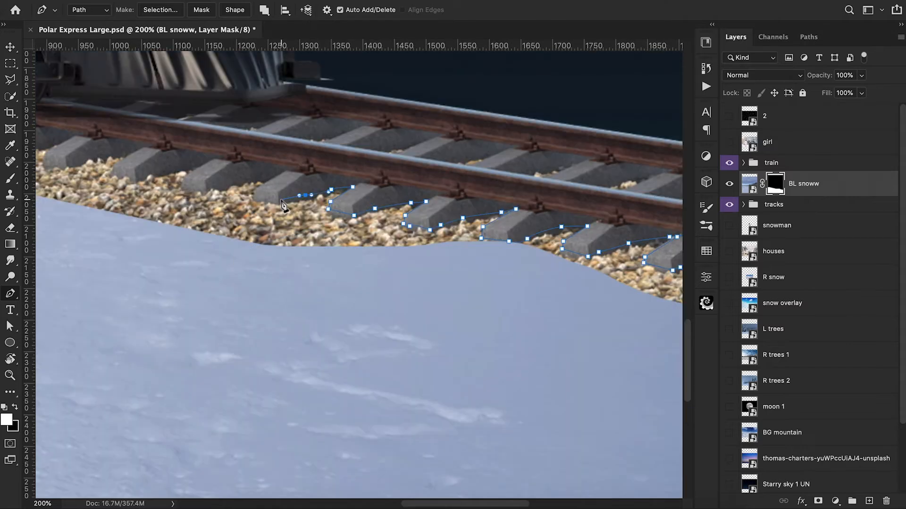
pyautogui.click(255, 193)
pyautogui.click(273, 178)
pyautogui.click(257, 180)
pyautogui.click(224, 187)
pyautogui.click(206, 190)
pyautogui.click(193, 188)
pyautogui.click(186, 175)
pyautogui.click(205, 164)
pyautogui.click(182, 166)
pyautogui.click(151, 174)
pyautogui.click(136, 178)
pyautogui.click(112, 172)
pyautogui.click(114, 167)
pyautogui.click(133, 153)
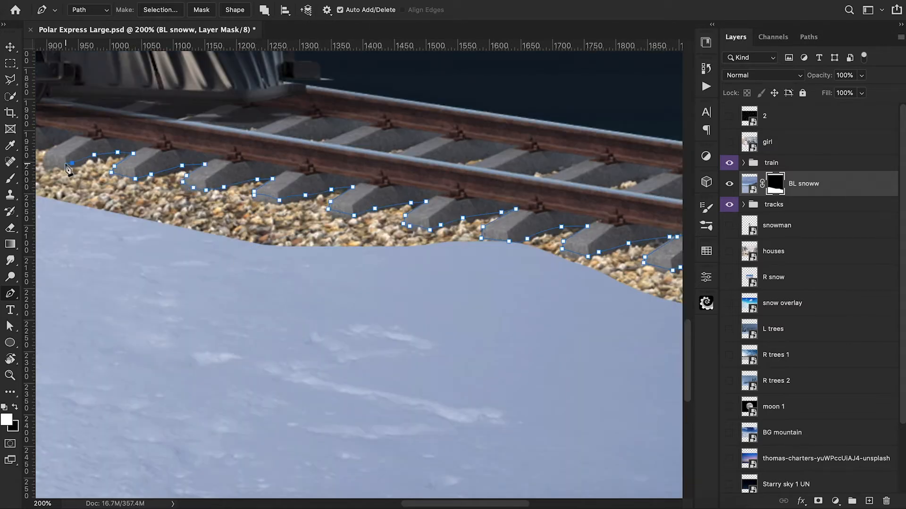
pyautogui.click(388, 226)
pyautogui.click(405, 219)
pyautogui.click(382, 221)
pyautogui.click(357, 222)
pyautogui.click(342, 227)
pyautogui.click(321, 222)
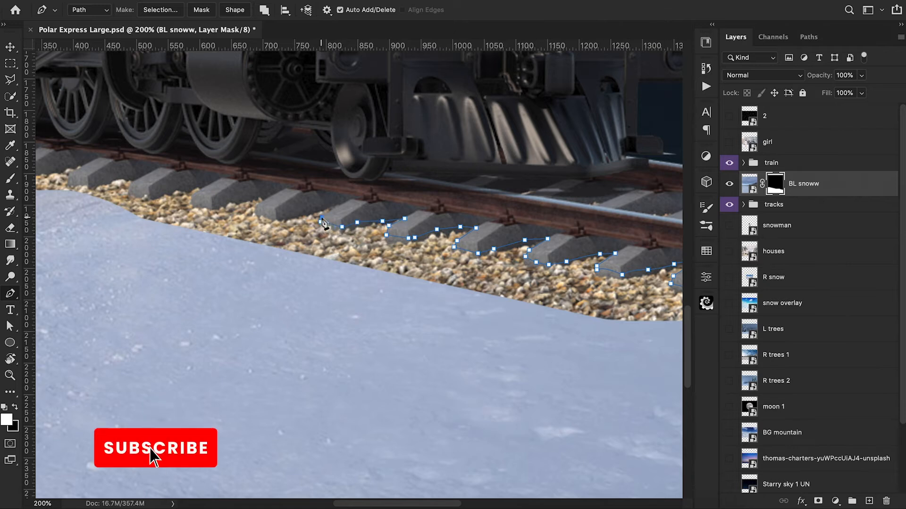
pyautogui.click(346, 202)
pyautogui.click(294, 213)
pyautogui.click(255, 208)
pyautogui.click(280, 192)
pyautogui.click(246, 200)
pyautogui.click(218, 203)
pyautogui.click(206, 205)
pyautogui.click(191, 197)
pyautogui.click(211, 183)
pyautogui.click(164, 190)
pyautogui.click(138, 190)
pyautogui.click(130, 183)
pyautogui.click(146, 176)
pyautogui.click(120, 178)
pyautogui.click(110, 178)
pyautogui.click(99, 180)
pyautogui.moveTo(89, 185); pyautogui.dragTo(398, 186)
pyautogui.click(398, 184)
pyautogui.click(378, 179)
pyautogui.click(378, 175)
pyautogui.click(395, 166)
pyautogui.click(377, 165)
pyautogui.click(343, 173)
pyautogui.click(318, 169)
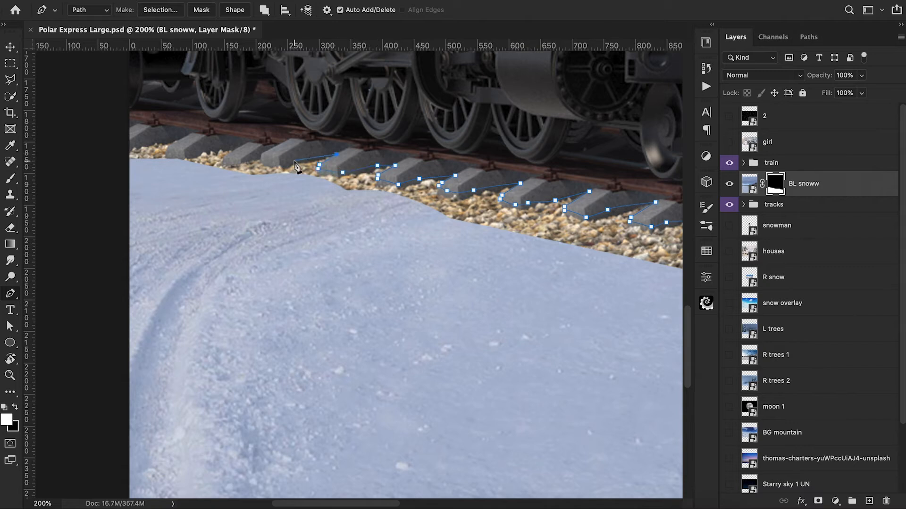
pyautogui.click(259, 166)
pyautogui.click(226, 173)
pyautogui.click(238, 156)
pyautogui.click(207, 149)
pyautogui.click(193, 163)
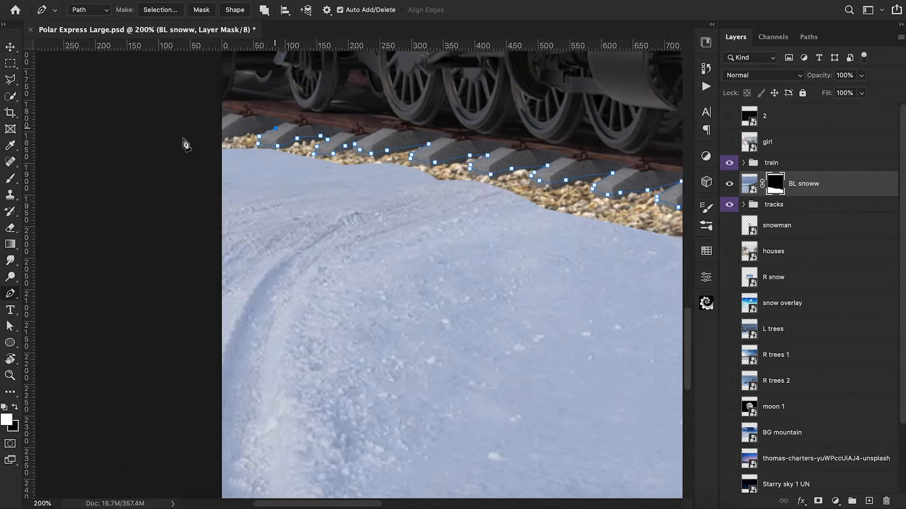
pyautogui.click(559, 217)
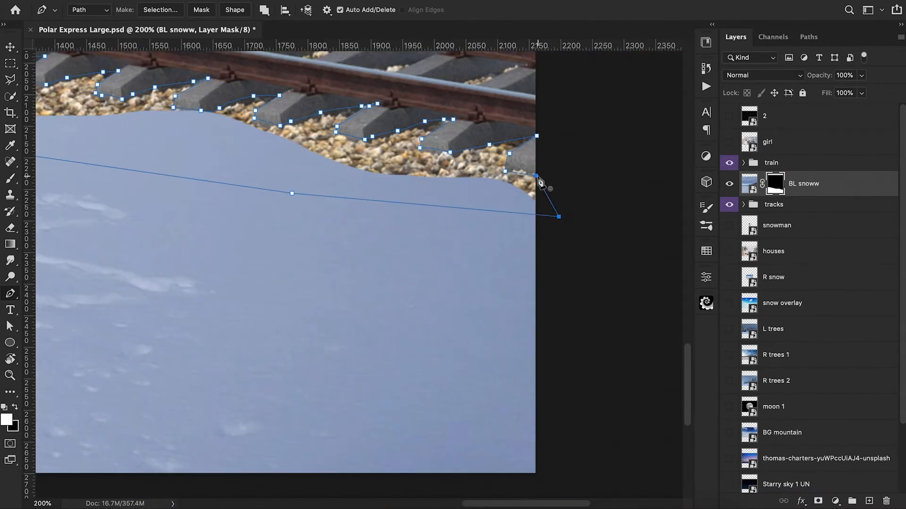
# Convert the sleeper path to a selection and fill it white on the BL snoww mask so snow covers the gravel
pyautogui.rightClick(464, 162)
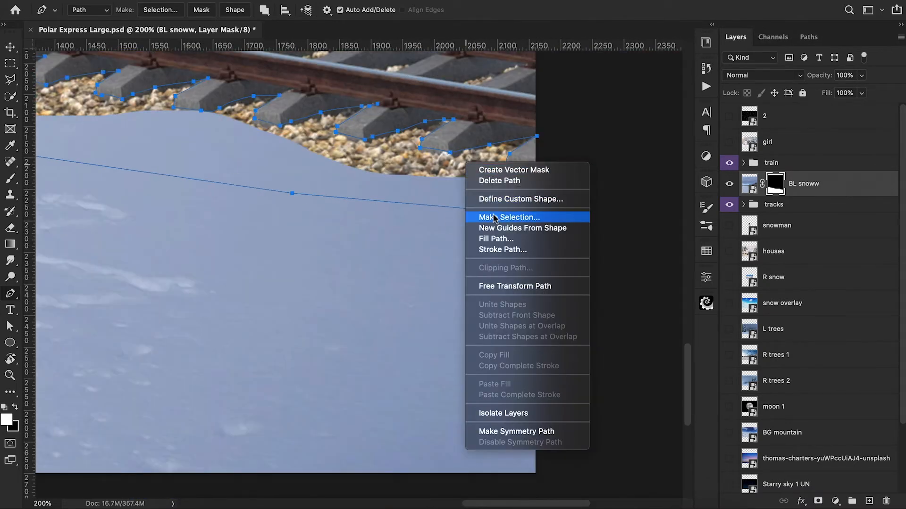
pyautogui.click(524, 217)
pyautogui.click(523, 170)
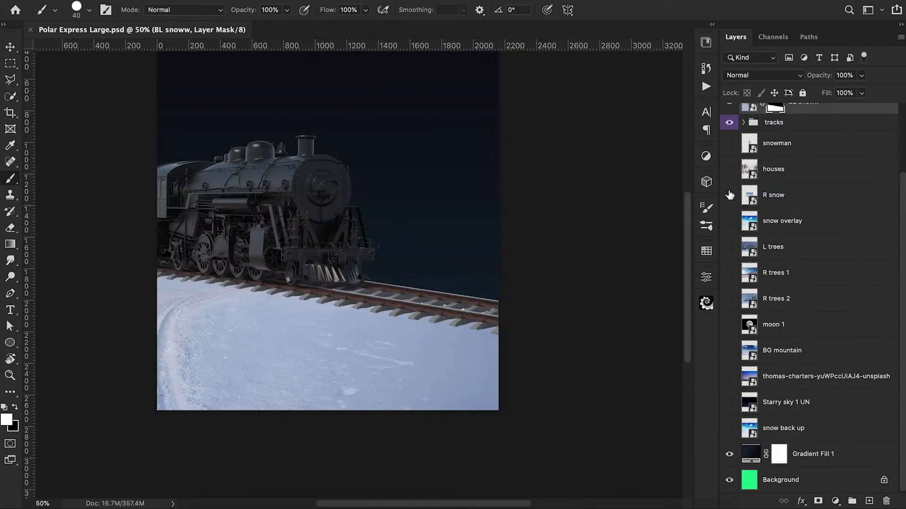
# Show the R snow layer, scale it to about 203%, and place it behind the train at the canvas's right side
pyautogui.click(729, 194)
pyautogui.click(782, 204)
pyautogui.hotkey('ctrl', 't')
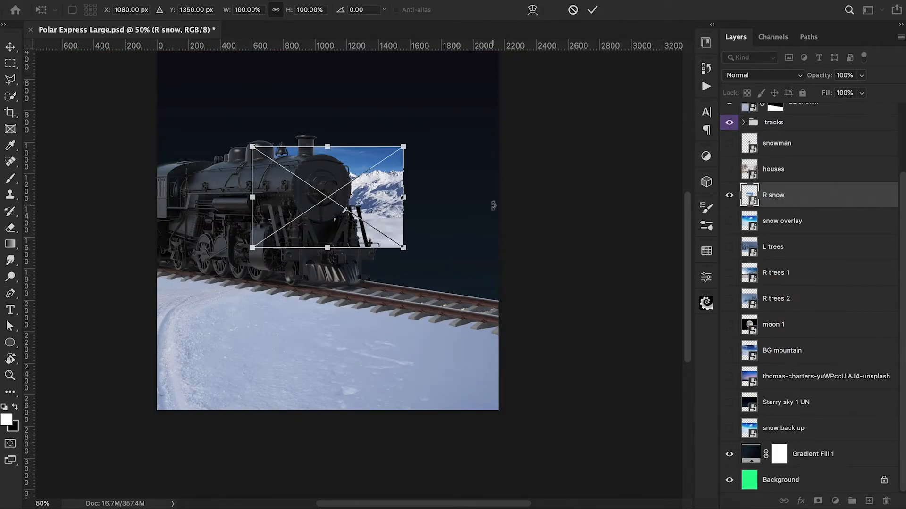
pyautogui.moveTo(404, 249); pyautogui.dragTo(482, 301)
pyautogui.moveTo(443, 256); pyautogui.dragTo(482, 268)
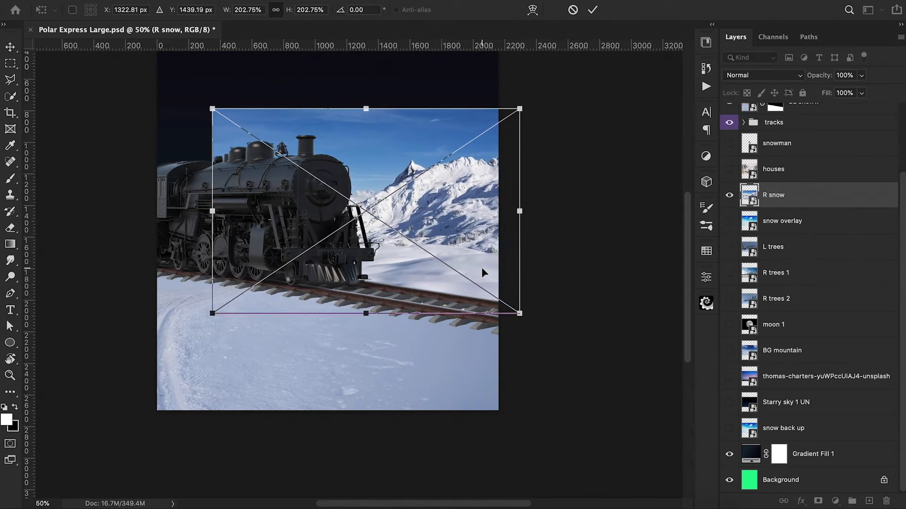
pyautogui.click(592, 12)
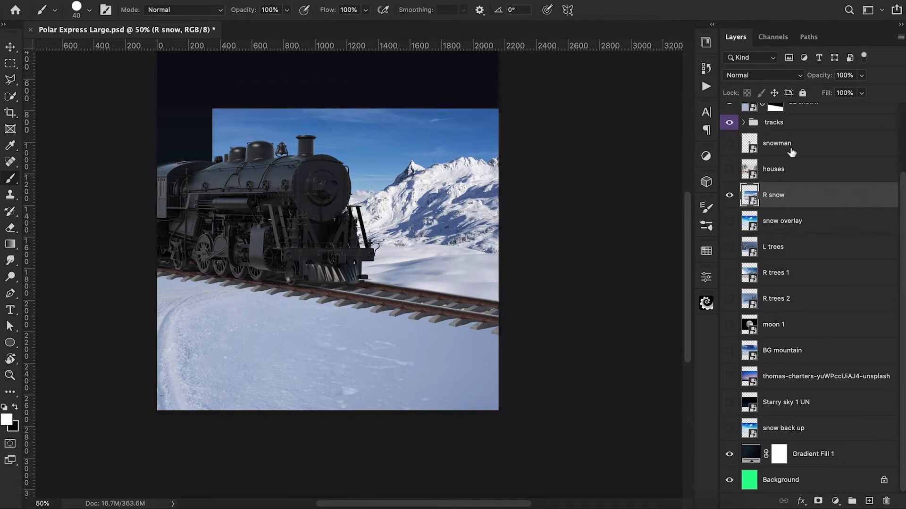
# Add a layer mask to R snow and trace a closed path along the snow ridge and around the mountains and sky above it
pyautogui.click(817, 501)
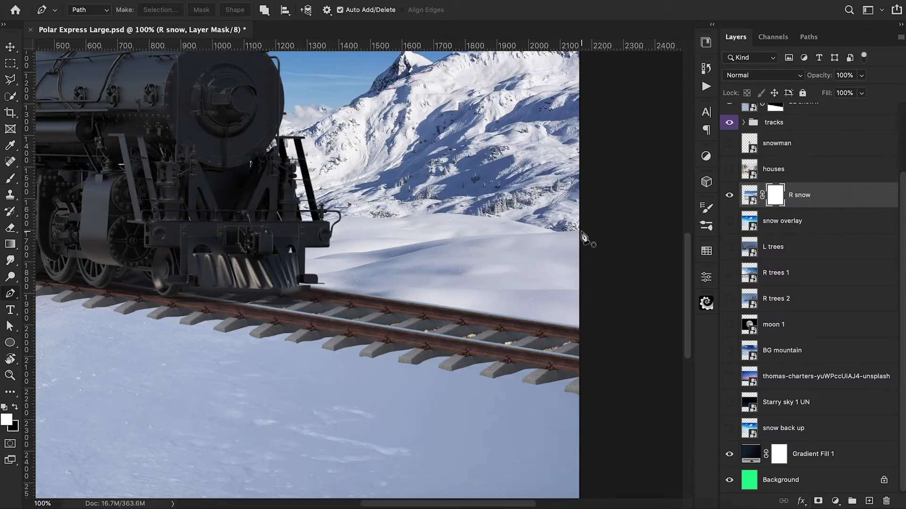
pyautogui.click(582, 230)
pyautogui.moveTo(557, 233); pyautogui.dragTo(551, 233)
pyautogui.moveTo(472, 216); pyautogui.dragTo(469, 217)
pyautogui.moveTo(399, 217); pyautogui.dragTo(341, 216)
pyautogui.click(295, 223)
pyautogui.moveTo(227, 152); pyautogui.dragTo(340, 245)
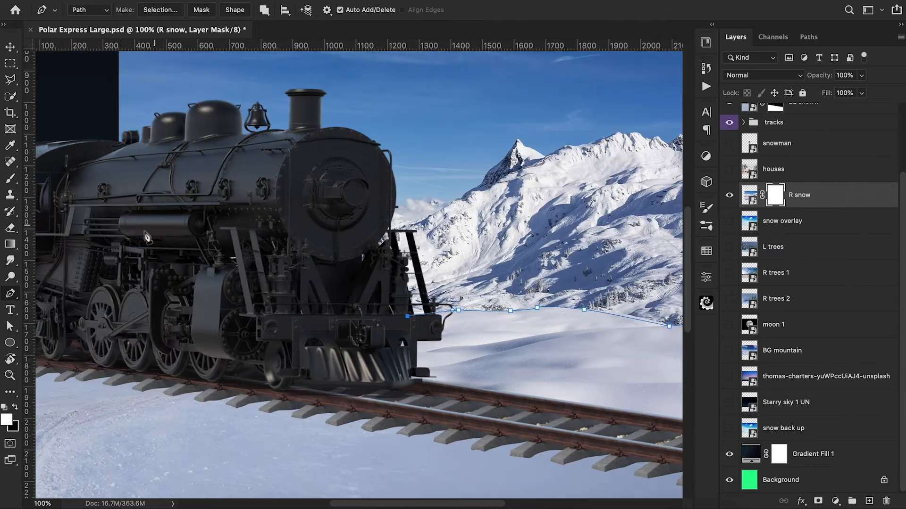
pyautogui.click(79, 261)
pyautogui.moveTo(88, 146); pyautogui.dragTo(89, 299)
pyautogui.click(89, 145)
pyautogui.moveTo(661, 156); pyautogui.dragTo(78, 155)
pyautogui.click(114, 226)
pyautogui.moveTo(229, 229); pyautogui.dragTo(514, 282)
# Convert the path to a selection, fill it black on the R snow mask to hide the mountains and sky, and deselect
pyautogui.rightClick(261, 200)
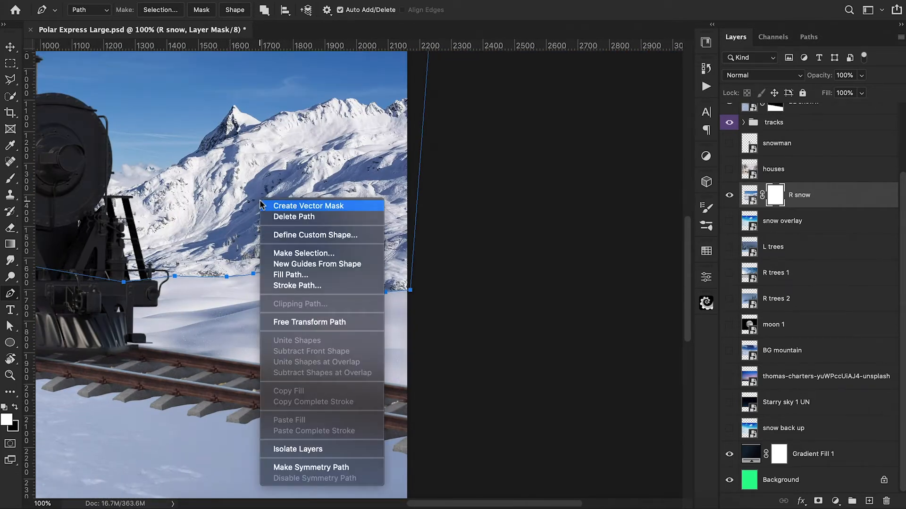
pyautogui.click(303, 254)
pyautogui.click(532, 177)
pyautogui.press('x')
pyautogui.hotkey('alt', 'BackSpace')
pyautogui.press('super+d')
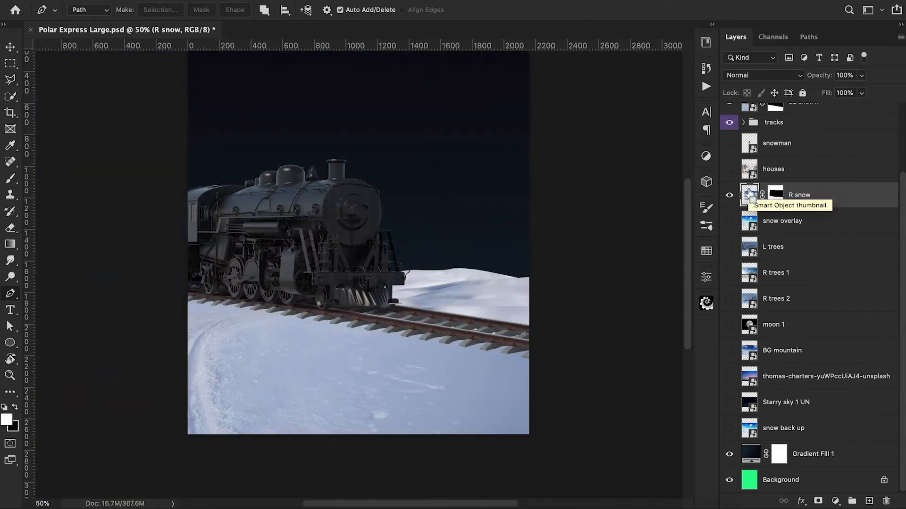
# Duplicate the R snow layer and fill the copy's mask with white
pyautogui.press('super+j')
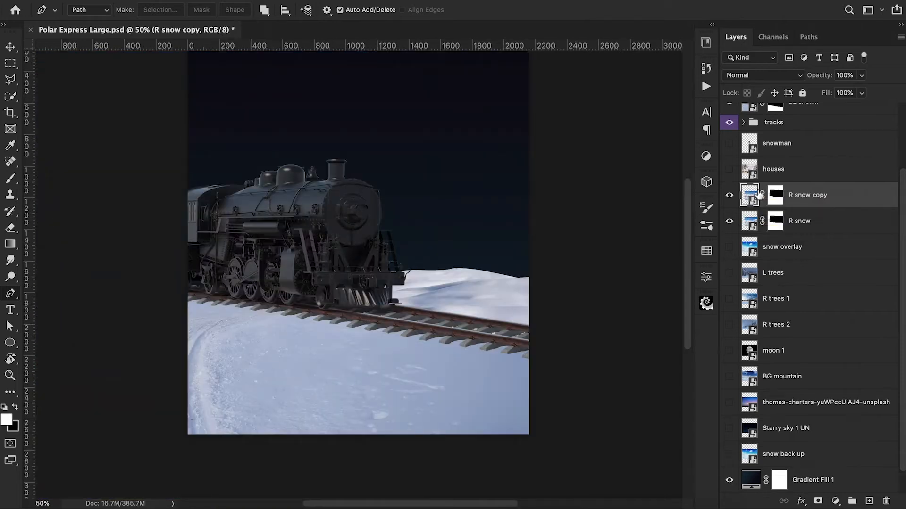
pyautogui.click(774, 197)
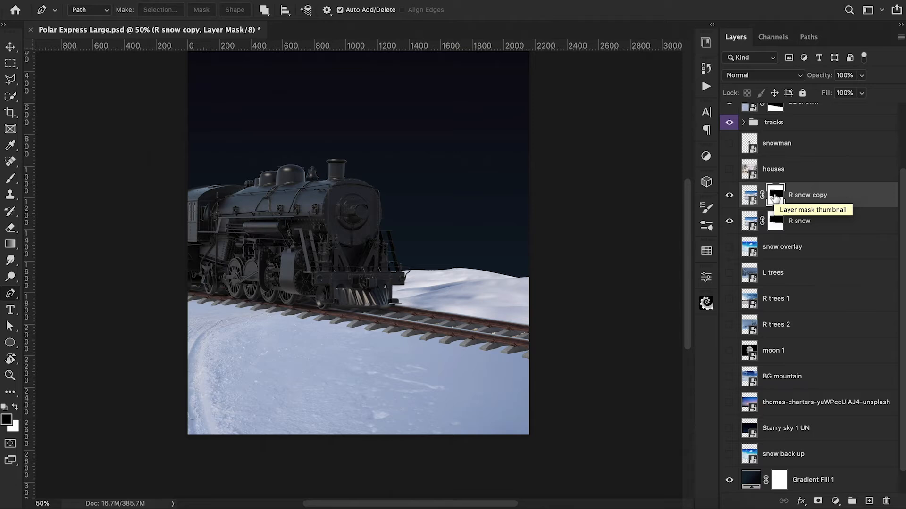
pyautogui.press('x')
pyautogui.hotkey('alt', 'BackSpace')
# Place the R snow copy layer below R snow and reposition it to about X 1675 px, Y 1293 px
pyautogui.click(749, 194)
pyautogui.hotkey('ctrl', 't')
pyautogui.moveTo(496, 223); pyautogui.dragTo(531, 171)
pyautogui.press('Return')
pyautogui.moveTo(823, 195); pyautogui.dragTo(824, 224)
pyautogui.hotkey('ctrl', 't')
pyautogui.moveTo(514, 182); pyautogui.dragTo(518, 218)
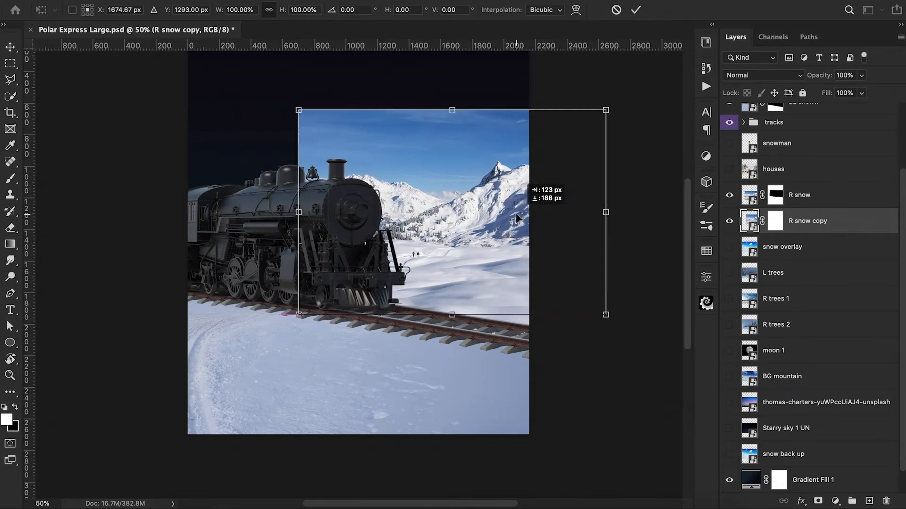
pyautogui.press('Return')
# Trace a closed path along the R snow copy's snow ridge and around the mountains and sky above it
pyautogui.press('p')
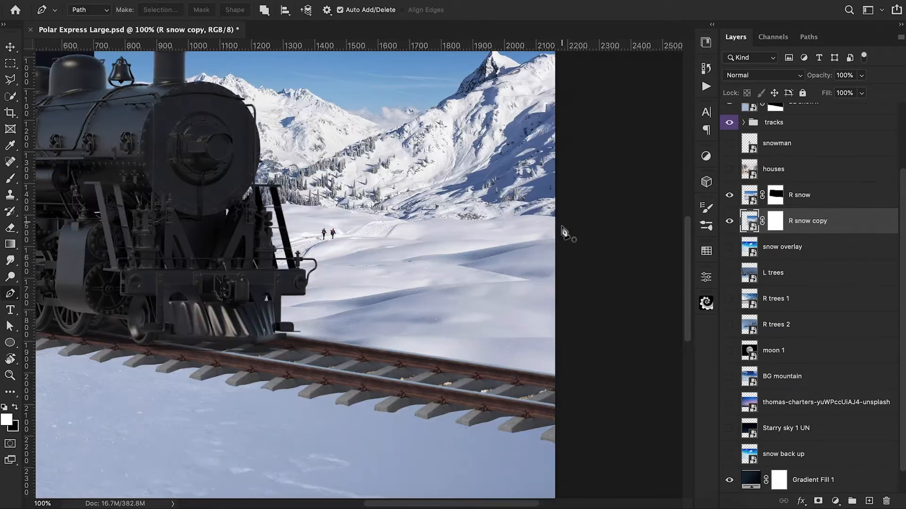
pyautogui.click(559, 220)
pyautogui.moveTo(503, 218); pyautogui.dragTo(360, 218)
pyautogui.moveTo(276, 219); pyautogui.dragTo(260, 216)
pyautogui.hscroll(-10, 209, 213)
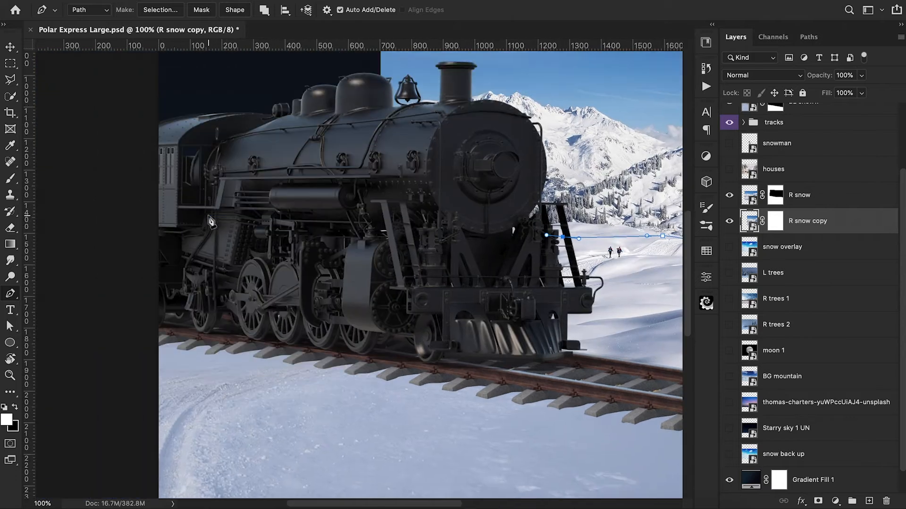
pyautogui.click(208, 213)
pyautogui.scroll(8, 208, 213)
pyautogui.click(304, 132)
pyautogui.hscroll(5, 304, 132)
pyautogui.hscroll(10, 304, 134)
pyautogui.click(275, 148)
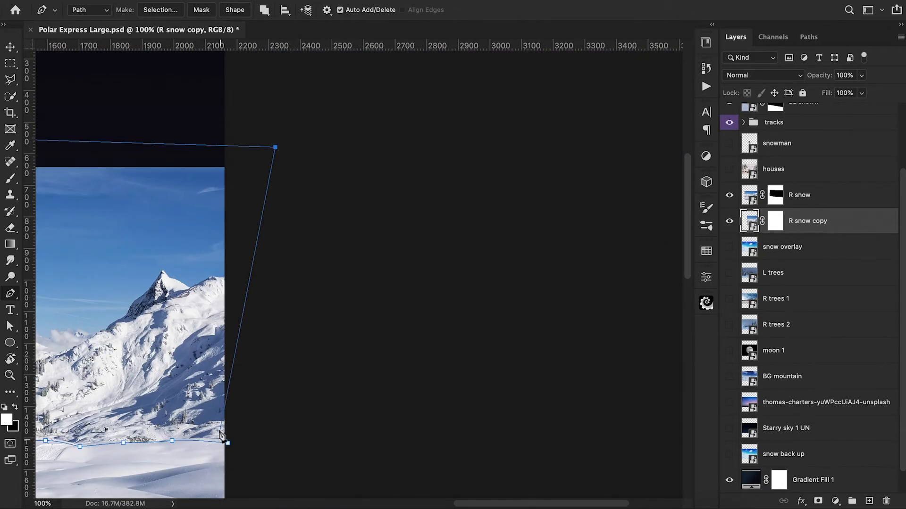
pyautogui.click(228, 444)
# Convert the path to a selection and fill it black on the R snow copy mask to hide its mountains and sky
pyautogui.rightClick(210, 416)
pyautogui.click(251, 467)
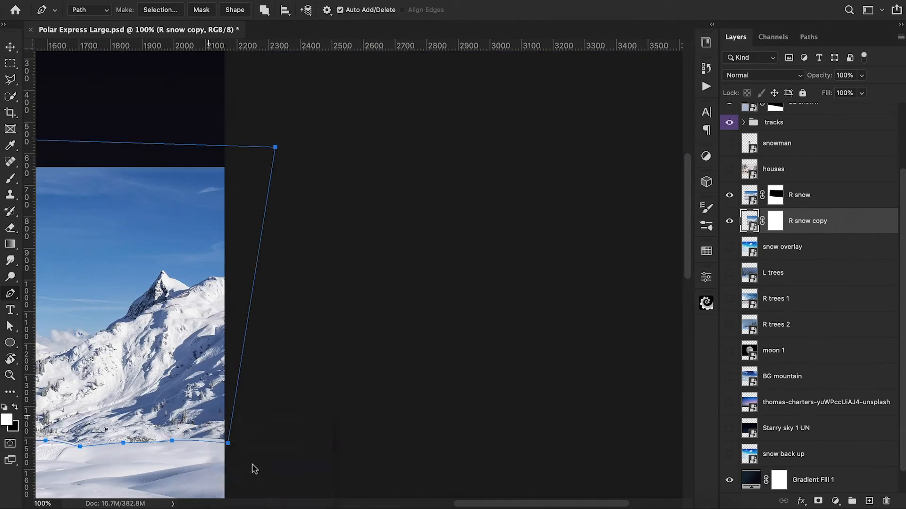
pyautogui.click(524, 172)
pyautogui.press('x')
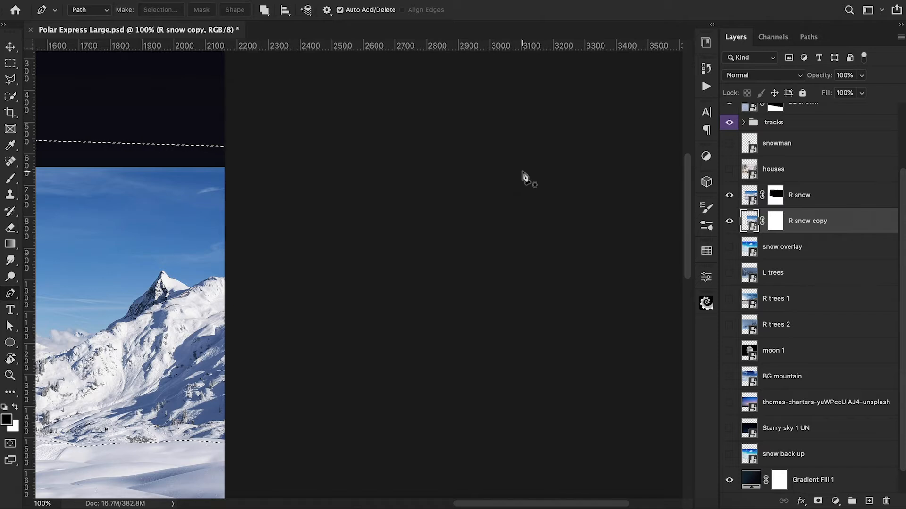
pyautogui.click(775, 220)
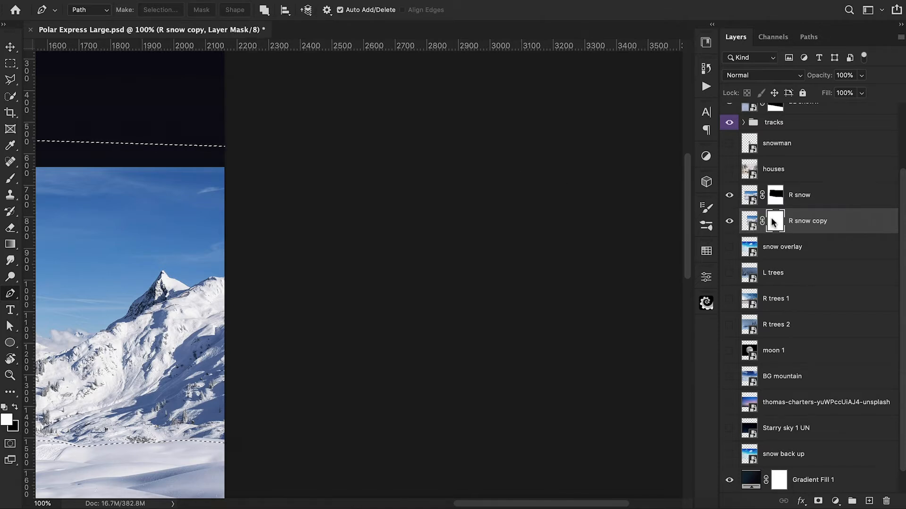
pyautogui.hotkey('alt', 'BackSpace')
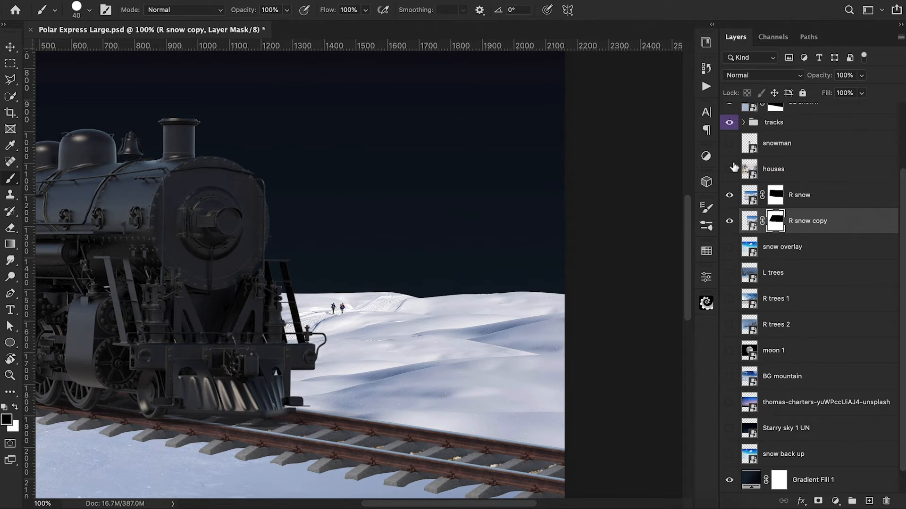
# Show the houses layer, flip it horizontally and rotate it slightly clockwise
pyautogui.click(729, 170)
pyautogui.click(789, 172)
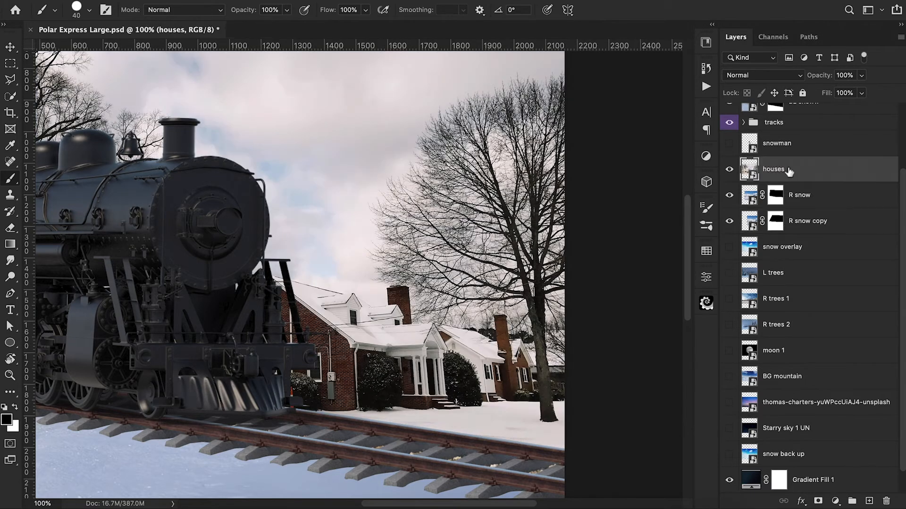
pyautogui.press('super+minus')
pyautogui.press('super+t')
pyautogui.moveTo(386, 257); pyautogui.dragTo(433, 239)
pyautogui.rightClick(378, 245)
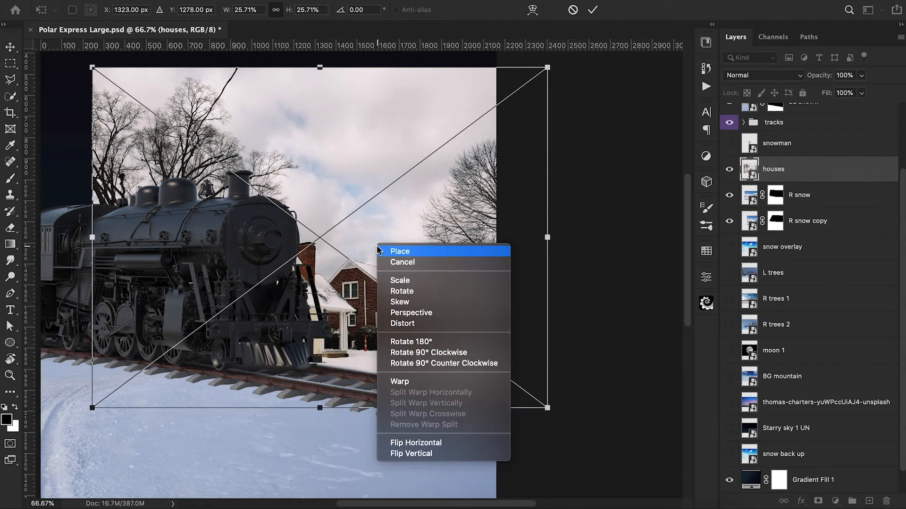
pyautogui.click(412, 441)
pyautogui.moveTo(583, 97); pyautogui.dragTo(586, 112)
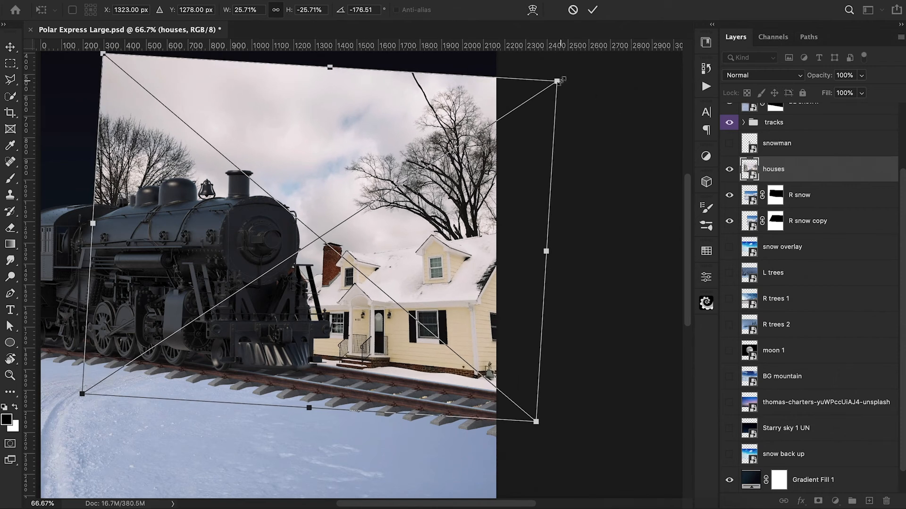
# Scale the houses layer to about 15.56% and position it beside the train's front, adjusting its tilt to match the snow
pyautogui.moveTo(558, 81); pyautogui.dragTo(523, 102)
pyautogui.moveTo(484, 120); pyautogui.dragTo(457, 128)
pyautogui.moveTo(421, 246); pyautogui.dragTo(490, 231)
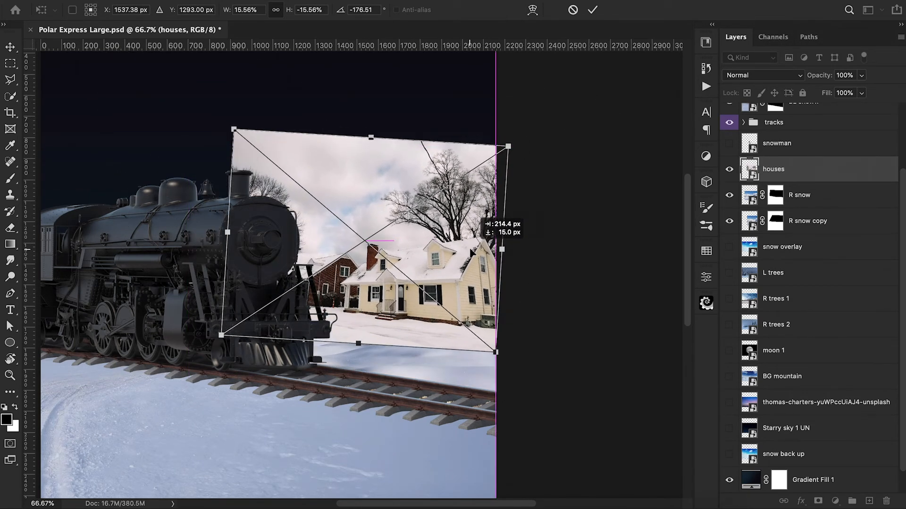
pyautogui.moveTo(535, 257)
pyautogui.mouseDown()
pyautogui.moveTo(538, 243)
pyautogui.moveTo(538, 251)
pyautogui.mouseUp()
pyautogui.moveTo(442, 267); pyautogui.dragTo(472, 293)
pyautogui.moveTo(560, 289); pyautogui.dragTo(561, 294)
pyautogui.click(592, 11)
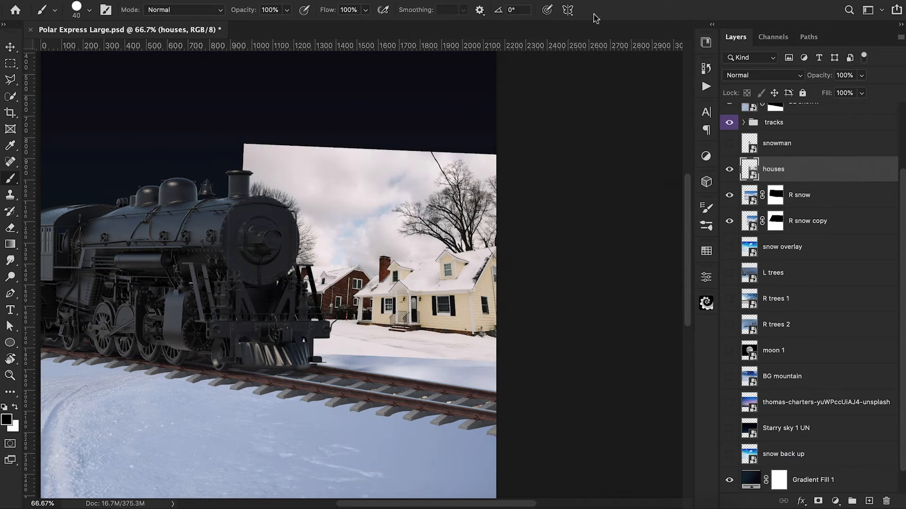
# Retouch the houses smart object's source photo with the Spot Healing Brush and save it as a progressive JPEG at quality 12
pyautogui.doubleClick(749, 167)
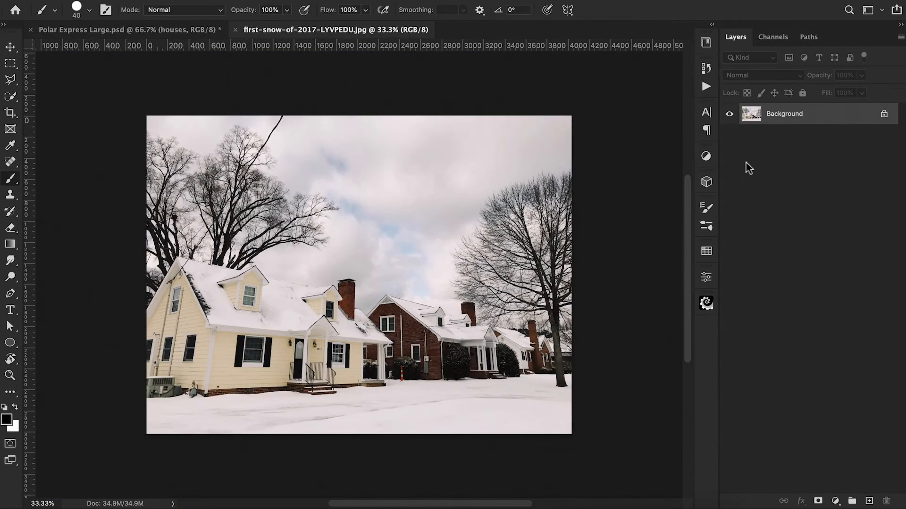
pyautogui.click(11, 162)
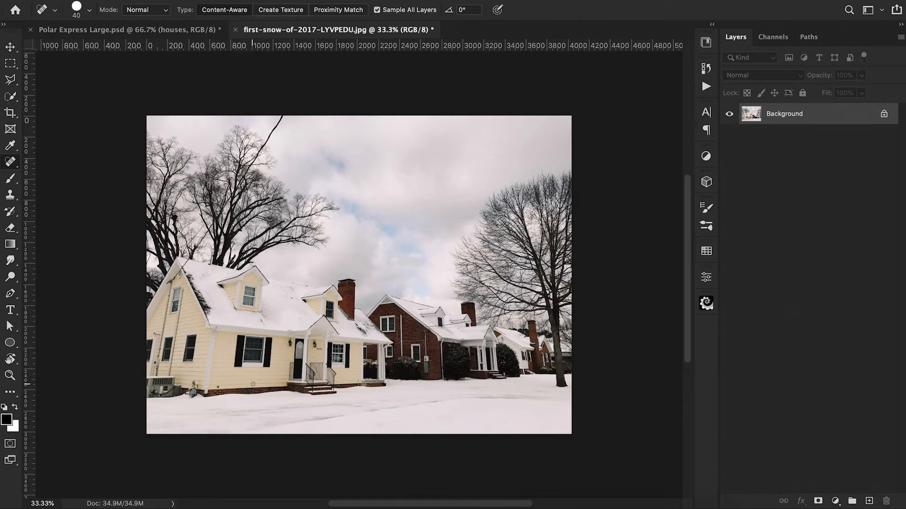
pyautogui.click(100, 1)
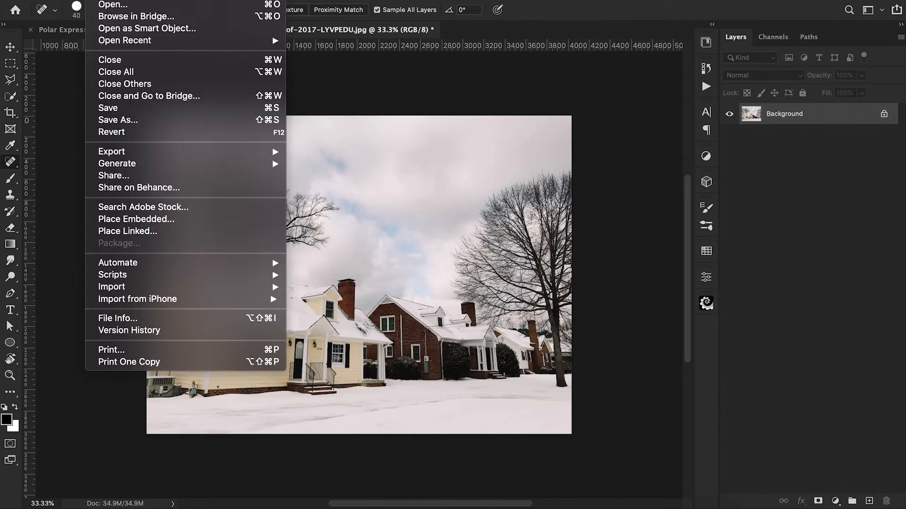
pyautogui.click(114, 104)
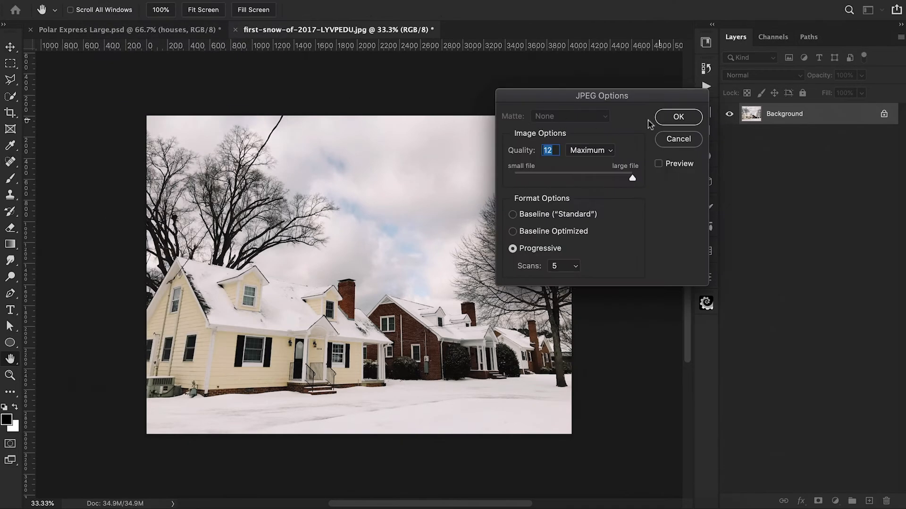
pyautogui.click(672, 118)
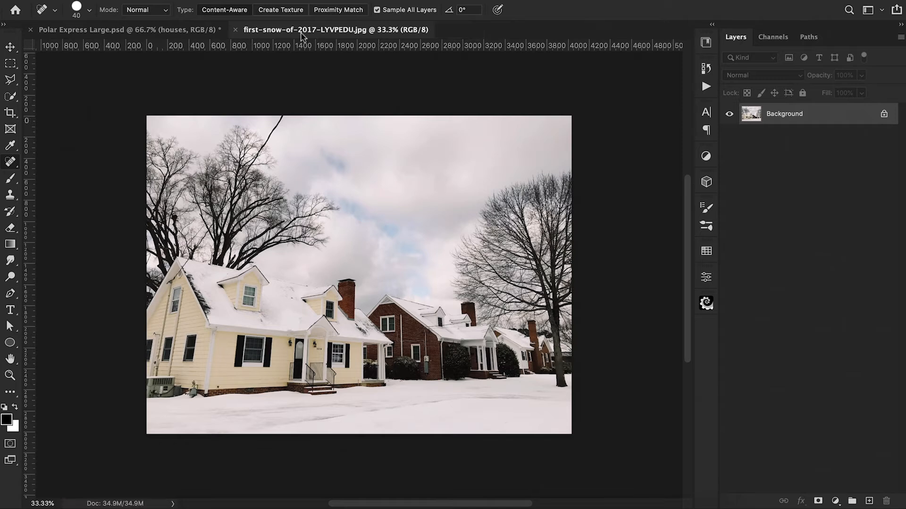
pyautogui.click(220, 31)
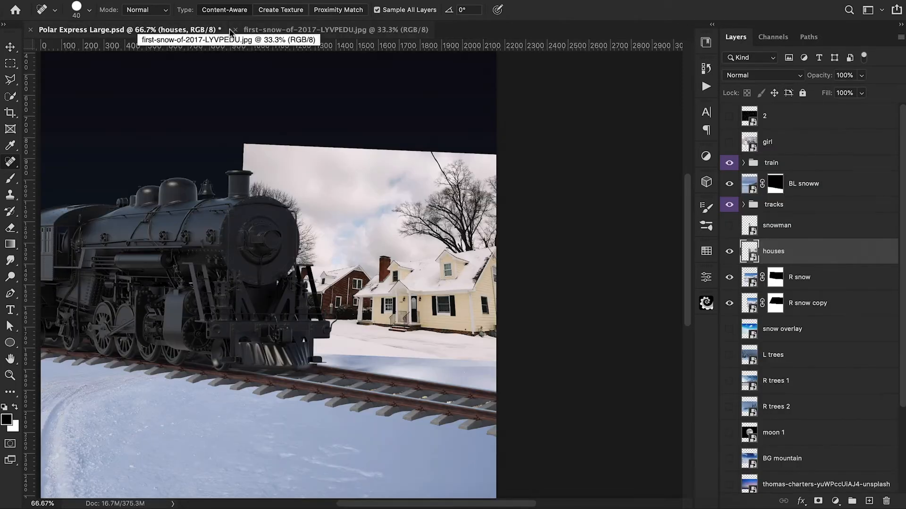
pyautogui.click(233, 30)
# Enlarge the houses layer to about 16.37%, placed at X 1675 px, Y 1350 px
pyautogui.hotkey('ctrl', 't')
pyautogui.moveTo(510, 362); pyautogui.dragTo(560, 310)
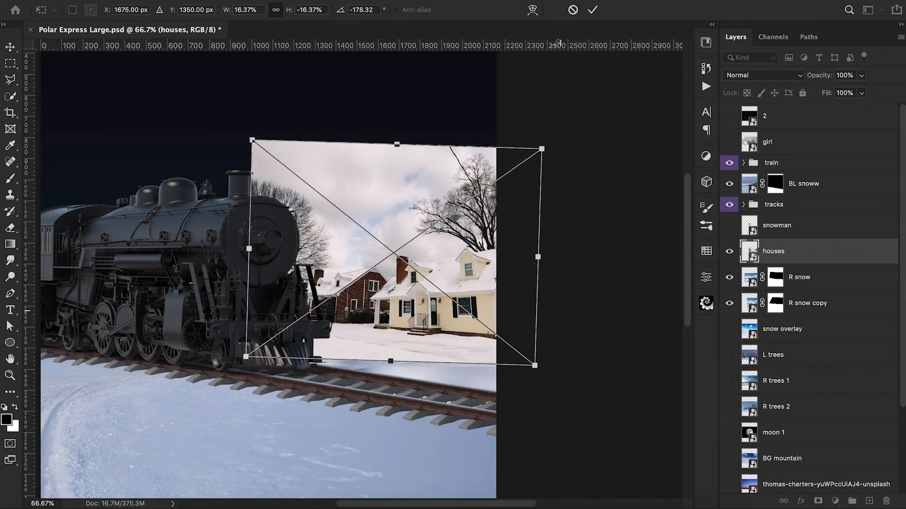
pyautogui.click(592, 11)
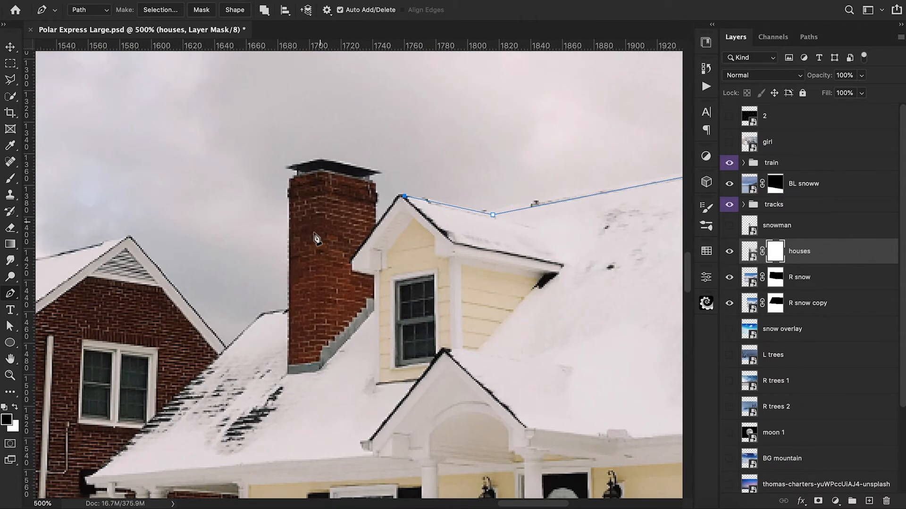
# Trace the path from the yellow house's dormer around its brick chimney to the gable peak of the brick house
pyautogui.moveTo(395, 201); pyautogui.dragTo(390, 209)
pyautogui.click(369, 180)
pyautogui.click(370, 176)
pyautogui.click(379, 173)
pyautogui.click(324, 159)
pyautogui.click(319, 160)
pyautogui.click(286, 168)
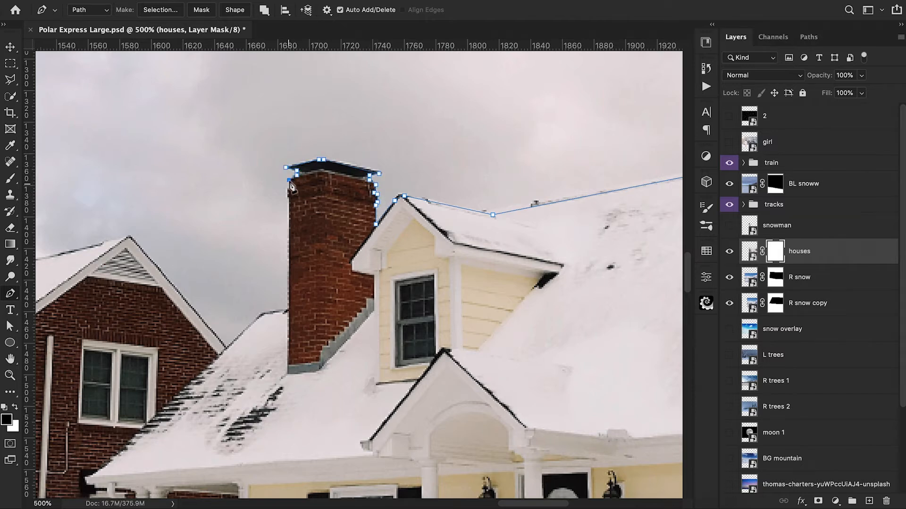
pyautogui.click(288, 311)
pyautogui.click(131, 238)
pyautogui.click(127, 237)
pyautogui.hscroll(-10, 128, 238)
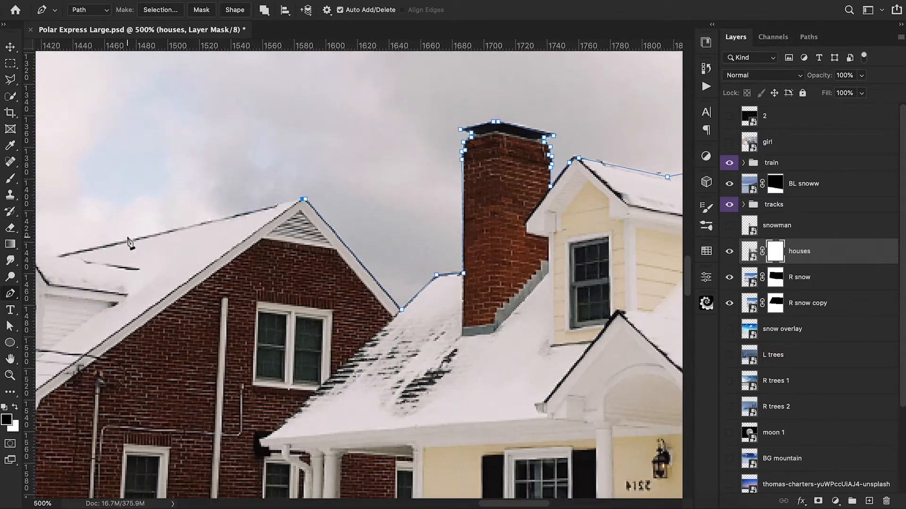
# Extend the path along the brick house's roofline and over its dormers
pyautogui.click(147, 249)
pyautogui.hscroll(-3, 147, 249)
pyautogui.click(191, 222)
pyautogui.click(184, 223)
pyautogui.click(179, 231)
pyautogui.click(128, 264)
pyautogui.click(75, 256)
pyautogui.hscroll(-7, 75, 257)
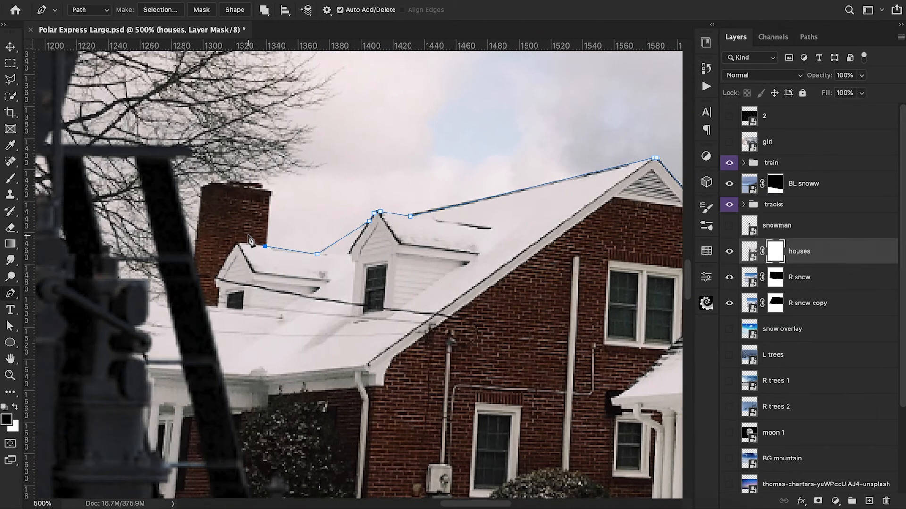
# Continue the path around the brick house's chimney and down behind the train
pyautogui.press('super+plus')
pyautogui.press('super+plus')
pyautogui.click(231, 163)
pyautogui.click(177, 145)
pyautogui.click(153, 147)
pyautogui.click(138, 151)
pyautogui.click(140, 160)
pyautogui.hscroll(-5, 276, 304)
pyautogui.click(269, 300)
pyautogui.hscroll(-5, 267, 300)
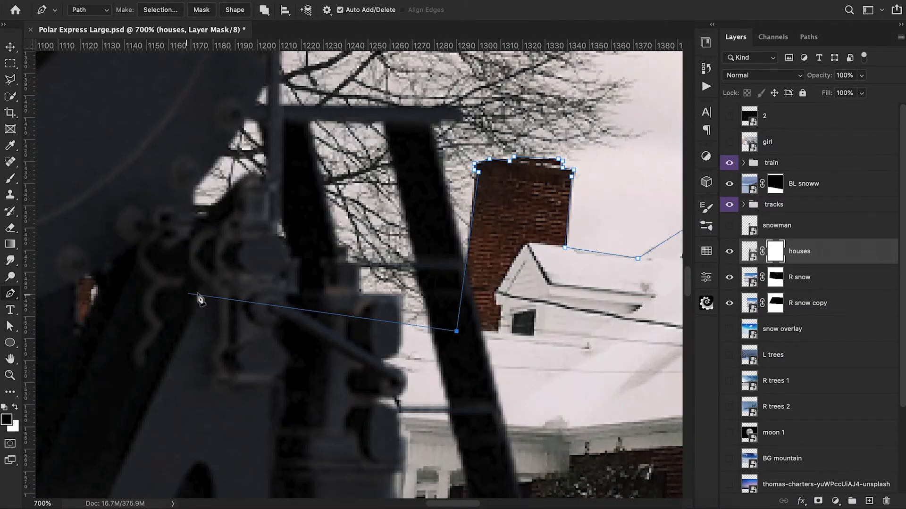
# Finish the path behind the train and around the houses photo's sky back to its start at the canvas edge
pyautogui.click(171, 309)
pyautogui.press('super+minus')
pyautogui.press('super+minus')
pyautogui.press('super+minus')
pyautogui.press('super+minus')
pyautogui.press('super+minus')
pyautogui.scroll(6, 282, 280)
pyautogui.click(92, 425)
pyautogui.hscroll(10, 283, 283)
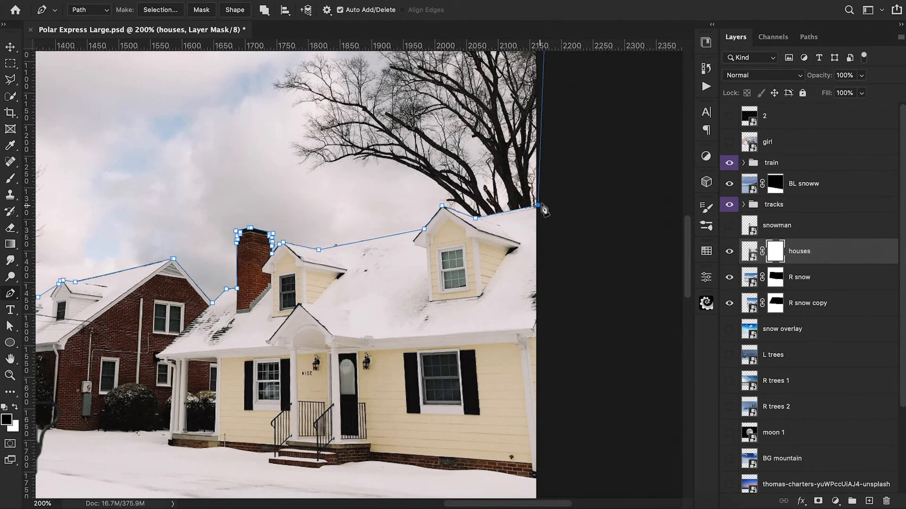
# Convert the path to an anti-aliased selection with 0 px feather, fill it black on the houses mask, and deselect
pyautogui.rightClick(468, 180)
pyautogui.click(495, 236)
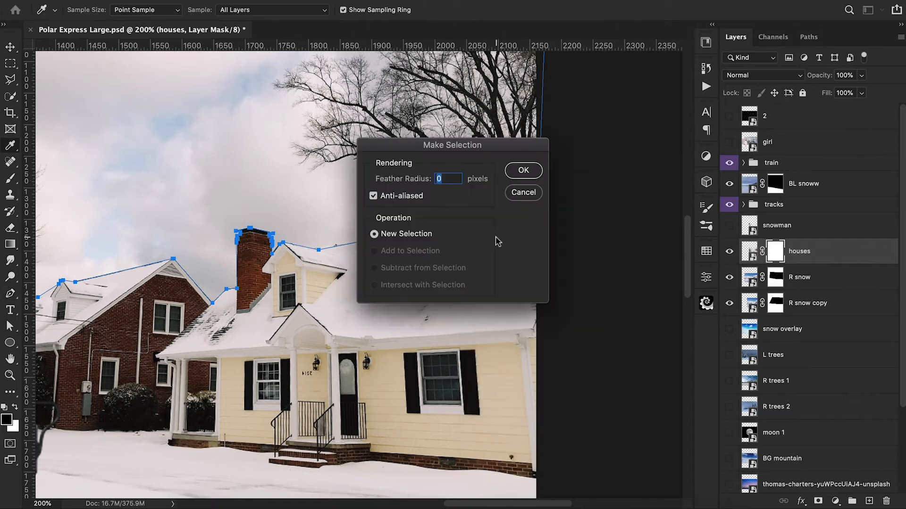
pyautogui.click(527, 173)
pyautogui.hotkey('alt', 'BackSpace')
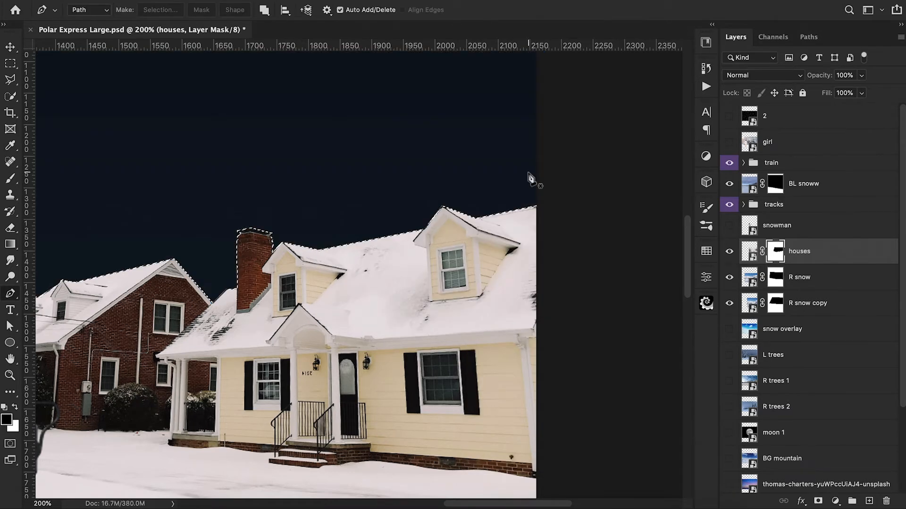
pyautogui.press('super+minus')
pyautogui.press('super+minus')
pyautogui.press('super+d')
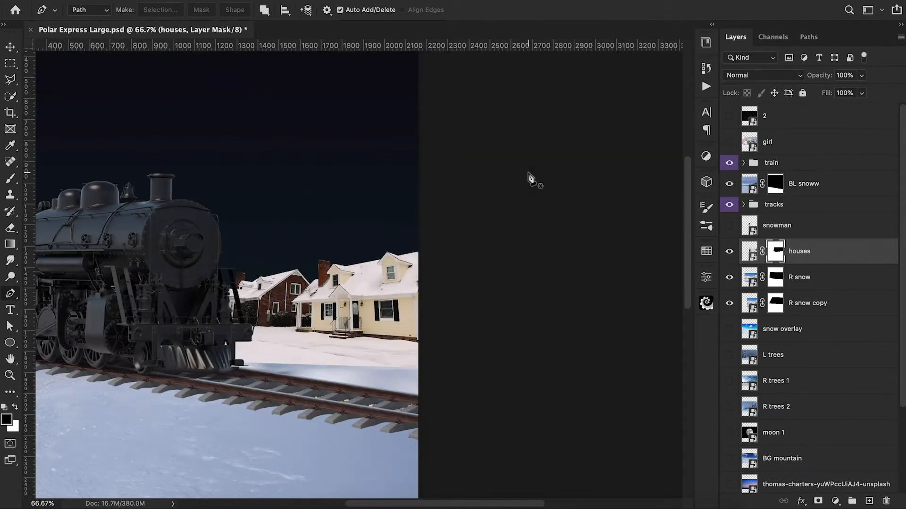
# Paint the houses mask with a 200 px Soft Round brush at 40% opacity to blend its foreground snow near the tracks
pyautogui.hscroll(-5, 519, 182)
pyautogui.press('b')
pyautogui.click(76, 9)
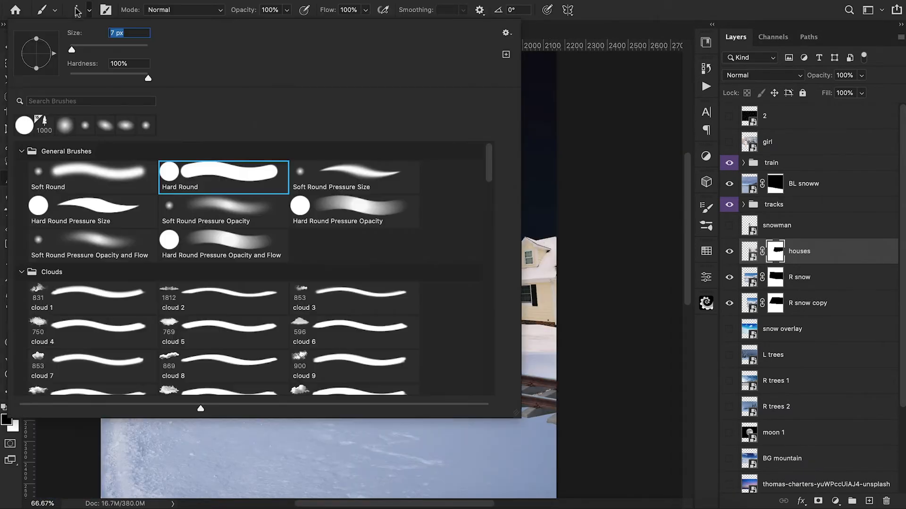
pyautogui.click(126, 171)
pyautogui.click(577, 212)
pyautogui.press(']')
pyautogui.press(']')
pyautogui.press(']')
pyautogui.press(']')
pyautogui.press(']')
pyautogui.press(']')
pyautogui.press(']')
pyautogui.press(']')
pyautogui.press(']')
pyautogui.press(']')
pyautogui.press('4')
pyautogui.moveTo(538, 357)
pyautogui.mouseDown()
pyautogui.moveTo(382, 342)
pyautogui.moveTo(573, 360)
pyautogui.moveTo(338, 338)
pyautogui.mouseUp()
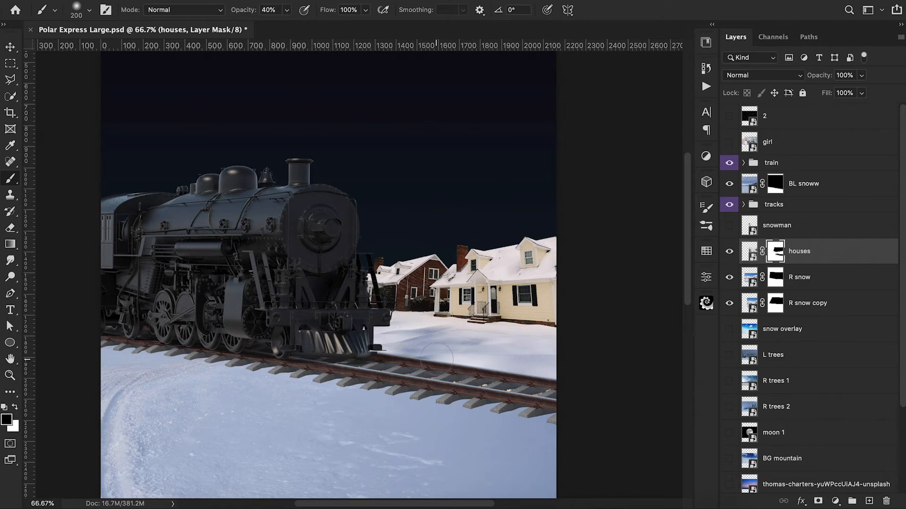
pyautogui.moveTo(531, 356); pyautogui.dragTo(512, 347)
# Show the snowman layer, scale it down to a small figure, and place it in front of the brick house
pyautogui.hotkey('ctrl', '-')
pyautogui.click(729, 225)
pyautogui.click(802, 225)
pyautogui.hotkey('ctrl', 't')
pyautogui.moveTo(446, 262); pyautogui.dragTo(512, 303)
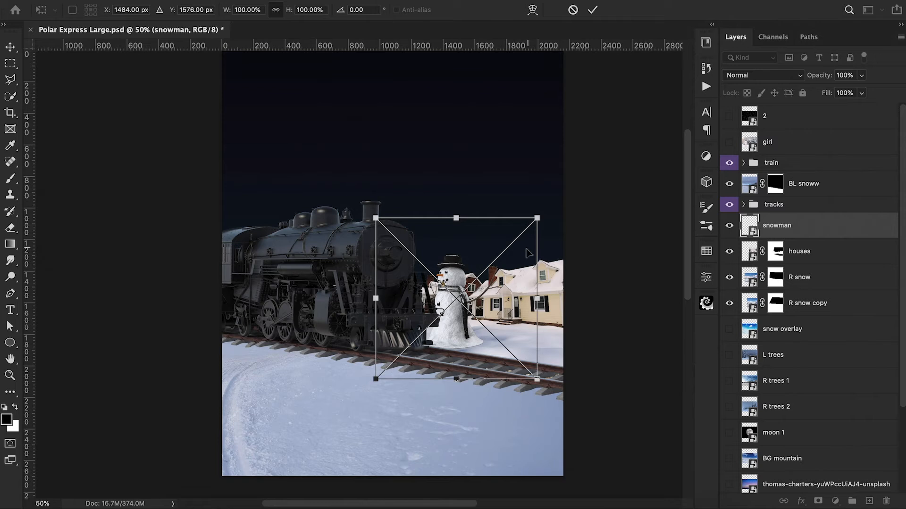
pyautogui.moveTo(538, 220); pyautogui.dragTo(488, 275)
pyautogui.moveTo(459, 314); pyautogui.dragTo(453, 332)
pyautogui.moveTo(478, 291); pyautogui.dragTo(465, 304)
pyautogui.moveTo(454, 321); pyautogui.dragTo(468, 307)
pyautogui.click(592, 11)
pyautogui.press('b')
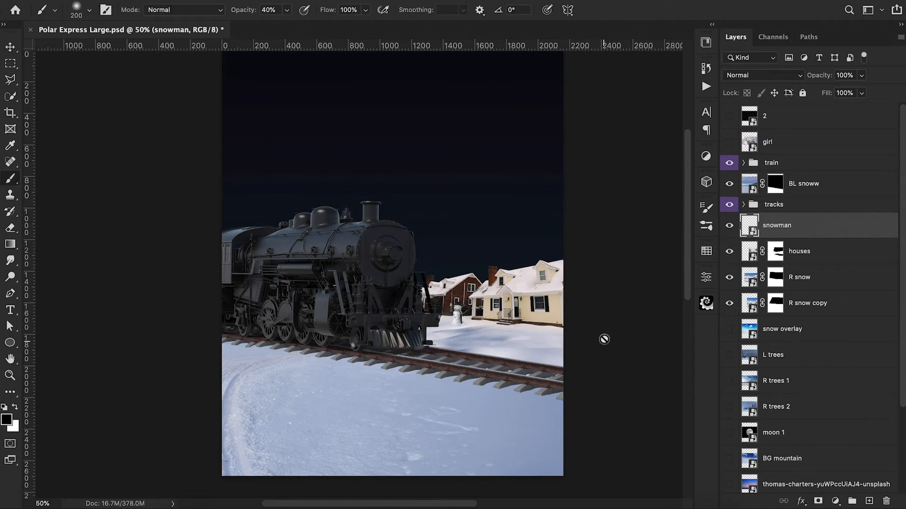
# Show the R trees 2 layer, scale it to about 68%, rotate it 1.87°, and place it behind the houses
pyautogui.scroll(2, 603, 342)
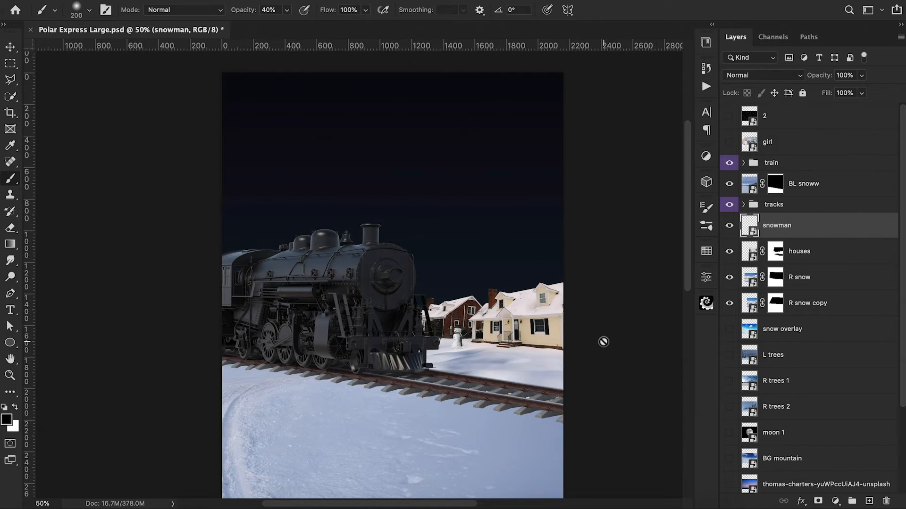
pyautogui.scroll(-2, 603, 341)
pyautogui.scroll(-5, 802, 293)
pyautogui.click(730, 299)
pyautogui.click(777, 301)
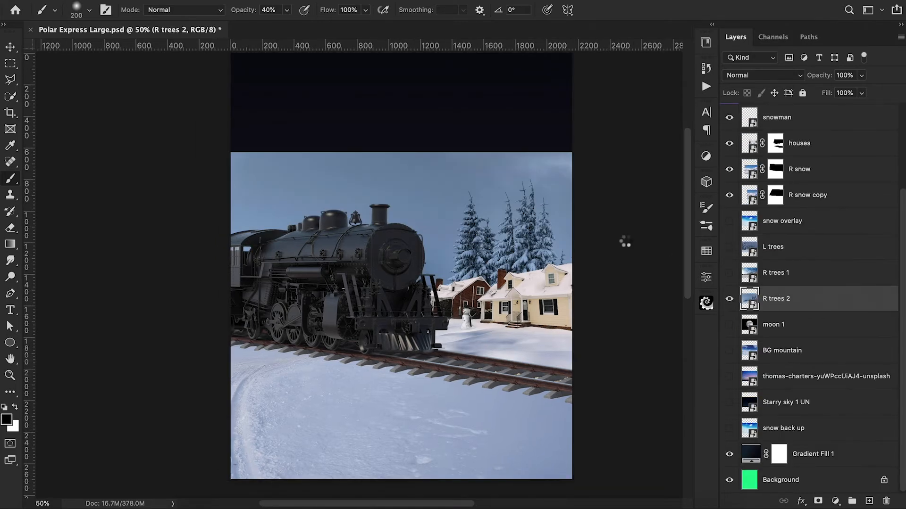
pyautogui.hotkey('ctrl', 't')
pyautogui.moveTo(530, 239); pyautogui.dragTo(609, 202)
pyautogui.moveTo(649, 117); pyautogui.dragTo(577, 167)
pyautogui.moveTo(612, 193); pyautogui.dragTo(611, 200)
pyautogui.moveTo(542, 241); pyautogui.dragTo(569, 261)
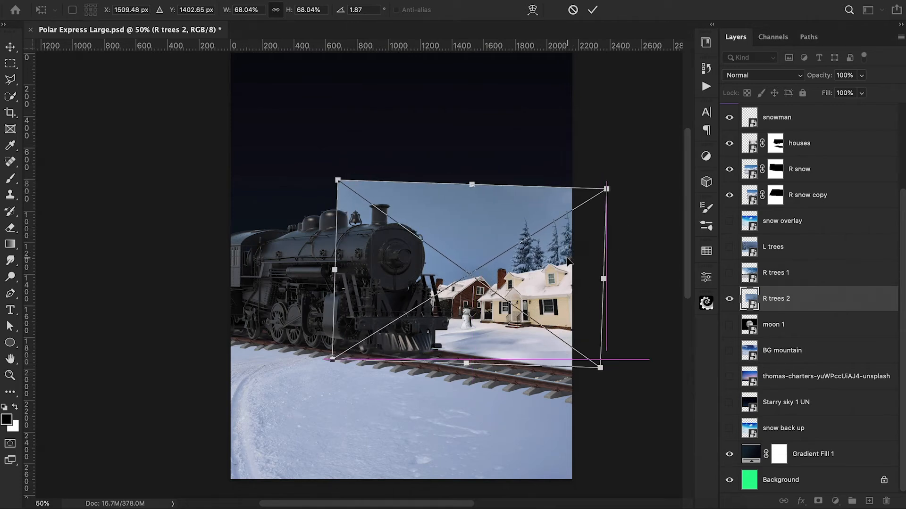
pyautogui.press('Return')
# Add a mask to R trees 2 and paint black over the sky beside and above the trees
pyautogui.press('b')
pyautogui.click(818, 502)
pyautogui.moveTo(471, 181)
pyautogui.mouseDown()
pyautogui.moveTo(461, 256)
pyautogui.moveTo(432, 288)
pyautogui.moveTo(435, 232)
pyautogui.moveTo(414, 256)
pyautogui.moveTo(399, 159)
pyautogui.moveTo(373, 261)
pyautogui.moveTo(326, 193)
pyautogui.mouseUp()
pyautogui.moveTo(396, 245)
pyautogui.mouseDown()
pyautogui.moveTo(428, 167)
pyautogui.moveTo(447, 162)
pyautogui.moveTo(470, 286)
pyautogui.moveTo(478, 269)
pyautogui.moveTo(487, 274)
pyautogui.moveTo(502, 230)
pyautogui.moveTo(500, 191)
pyautogui.moveTo(477, 181)
pyautogui.moveTo(469, 269)
pyautogui.moveTo(467, 221)
pyautogui.moveTo(484, 262)
pyautogui.moveTo(507, 183)
pyautogui.moveTo(590, 183)
pyautogui.moveTo(520, 192)
pyautogui.moveTo(576, 195)
pyautogui.mouseUp()
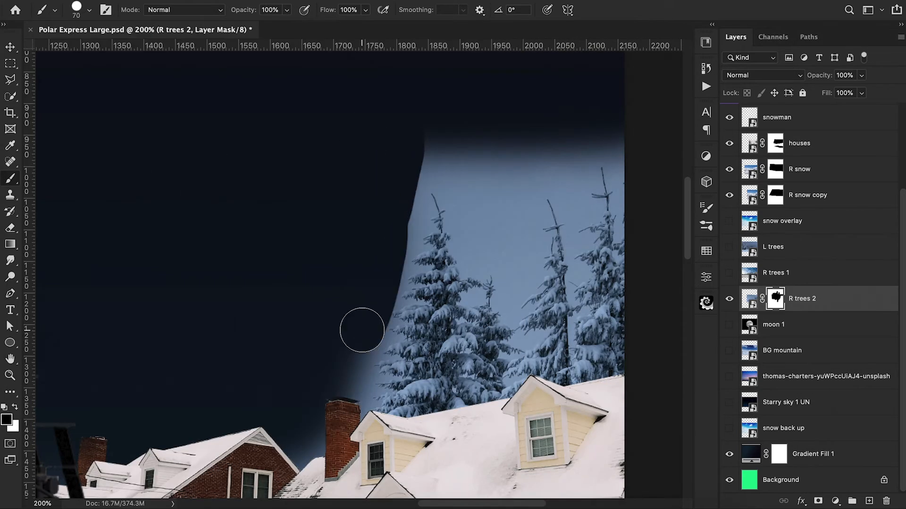
# Hide the Gradient Fill 1 layer and mask out the sky along the right side of the first tall tree and the small tree beside it
pyautogui.moveTo(362, 330); pyautogui.dragTo(239, 482)
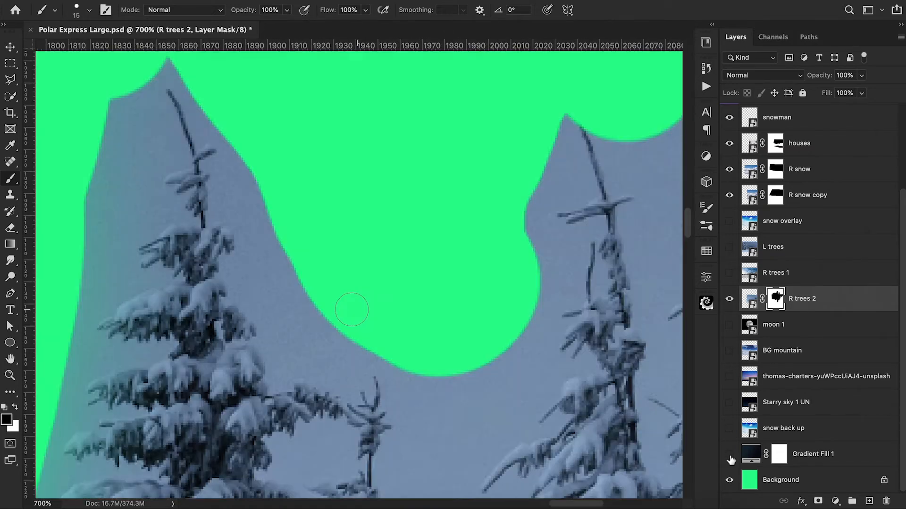
pyautogui.moveTo(330, 301)
pyautogui.mouseDown()
pyautogui.moveTo(359, 264)
pyautogui.moveTo(422, 324)
pyautogui.mouseUp()
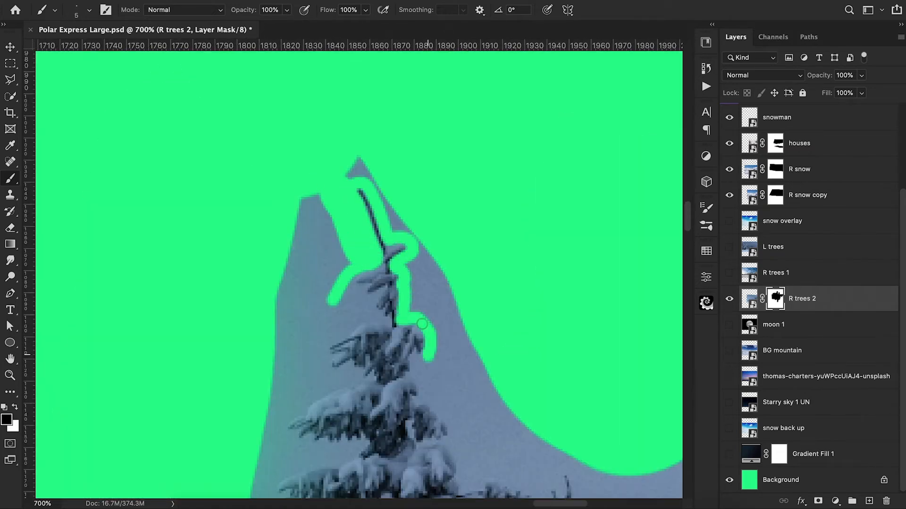
pyautogui.moveTo(564, 243)
pyautogui.mouseDown()
pyautogui.moveTo(538, 286)
pyautogui.moveTo(581, 342)
pyautogui.mouseUp()
pyautogui.moveTo(580, 342); pyautogui.dragTo(623, 434)
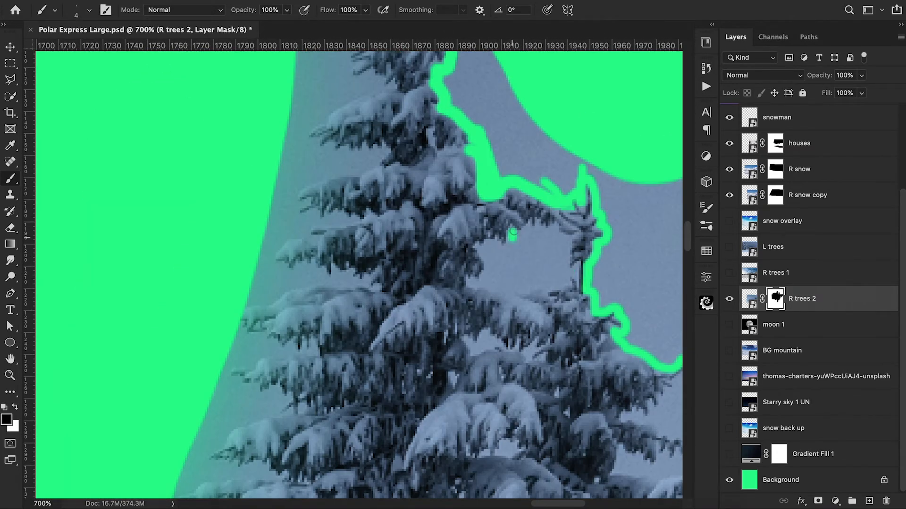
pyautogui.moveTo(513, 232); pyautogui.dragTo(566, 246)
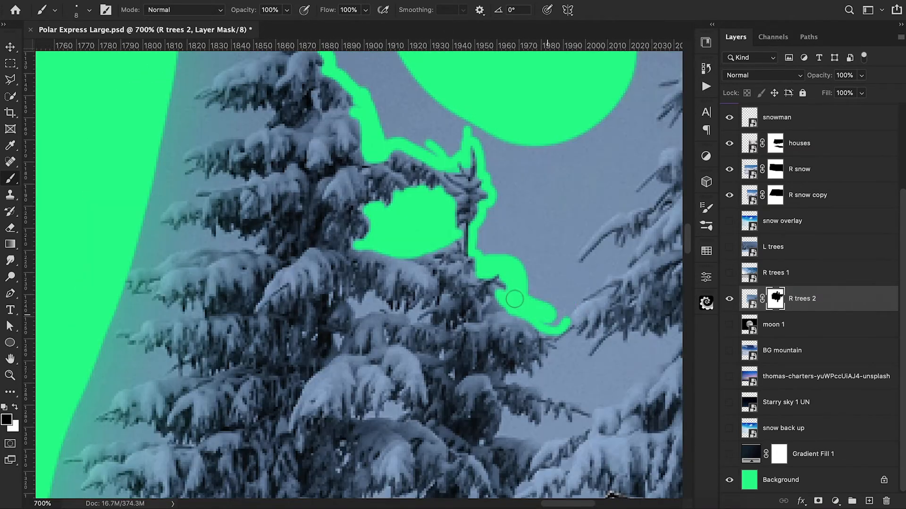
pyautogui.moveTo(514, 299); pyautogui.dragTo(604, 265)
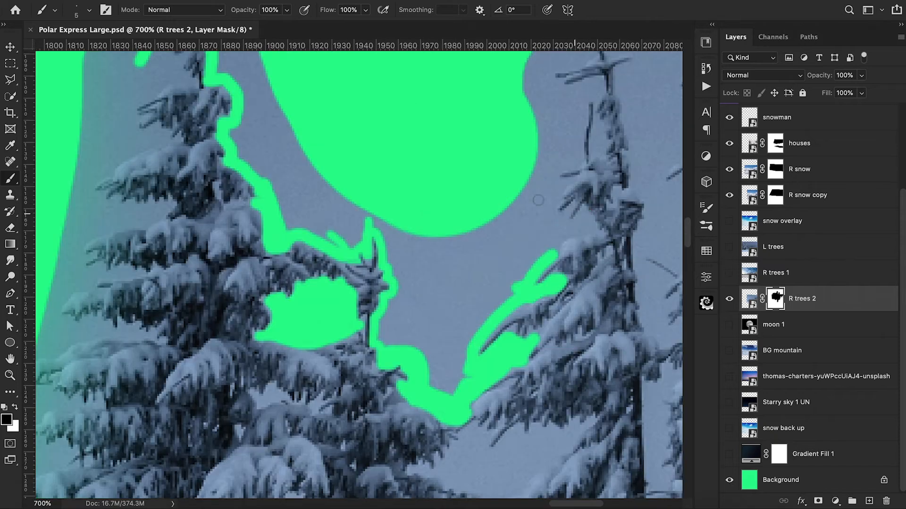
# Paint black on the R trees 2 mask to remove the sky around the top, sides and branches of the middle tree
pyautogui.moveTo(538, 201)
pyautogui.mouseDown()
pyautogui.moveTo(466, 379)
pyautogui.moveTo(384, 192)
pyautogui.mouseUp()
pyautogui.moveTo(380, 219); pyautogui.dragTo(454, 154)
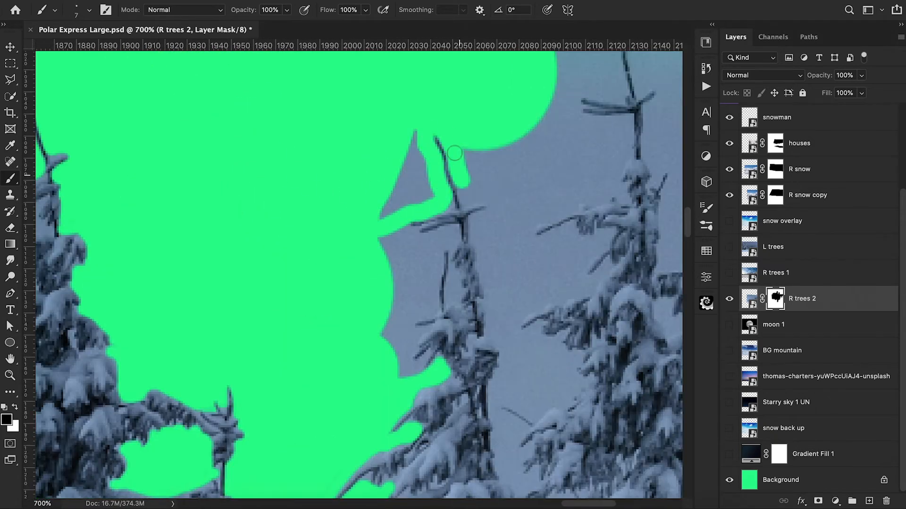
pyautogui.moveTo(454, 153); pyautogui.dragTo(486, 293)
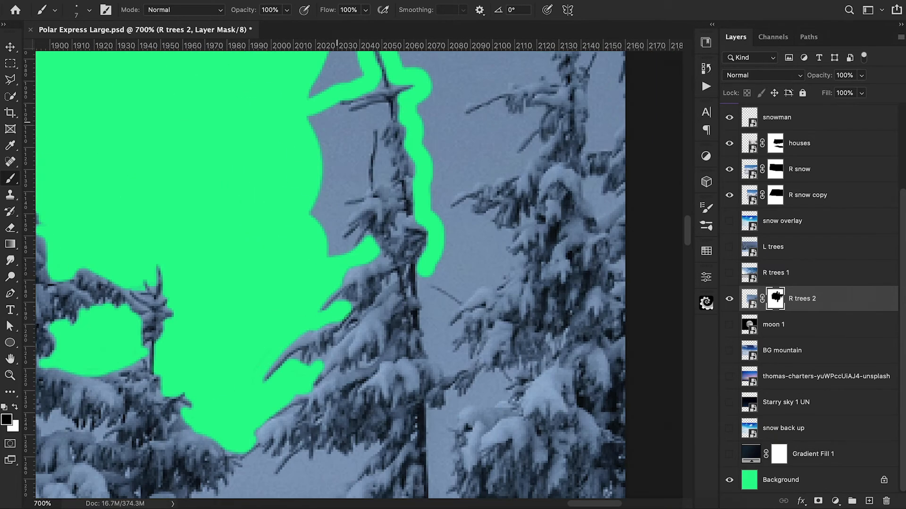
pyautogui.moveTo(349, 106)
pyautogui.mouseDown()
pyautogui.moveTo(342, 213)
pyautogui.moveTo(382, 156)
pyautogui.mouseUp()
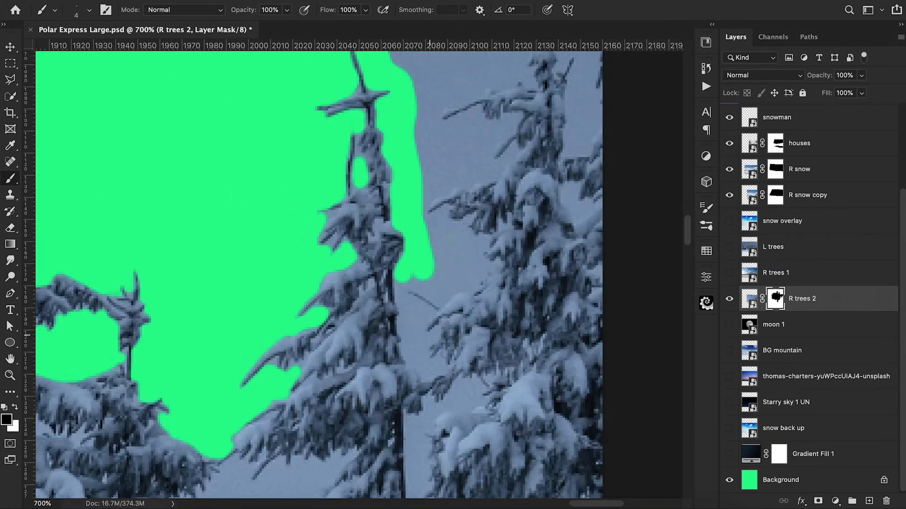
pyautogui.moveTo(411, 307)
pyautogui.mouseDown()
pyautogui.moveTo(472, 221)
pyautogui.moveTo(415, 368)
pyautogui.moveTo(453, 264)
pyautogui.mouseUp()
# Mask out the small sky gaps between the lower tree branches above the yellow house's roof with a brush of about 4 px
pyautogui.moveTo(333, 181)
pyautogui.mouseDown()
pyautogui.moveTo(312, 208)
pyautogui.moveTo(353, 259)
pyautogui.moveTo(334, 210)
pyautogui.moveTo(366, 206)
pyautogui.moveTo(330, 224)
pyautogui.mouseUp()
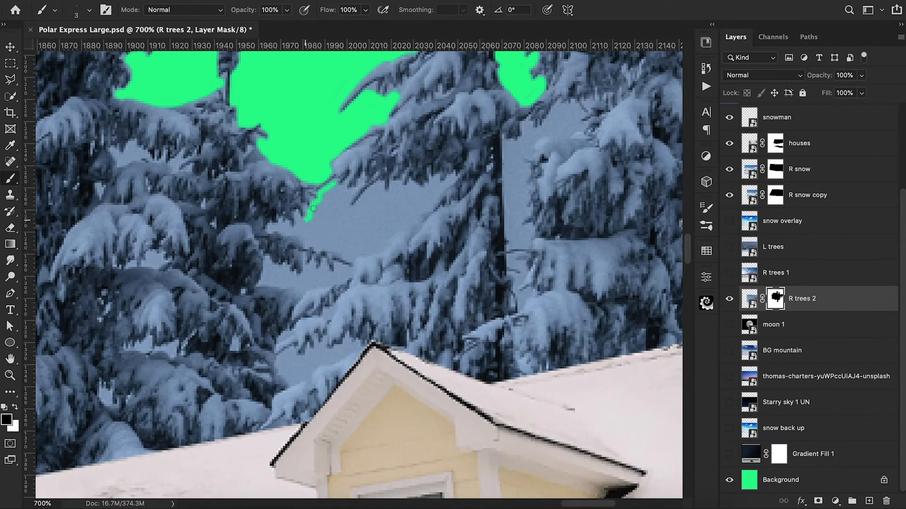
pyautogui.press(']')
pyautogui.press(']')
pyautogui.press(']')
pyautogui.press(']')
pyautogui.press('[')
pyautogui.press('[')
pyautogui.press('[')
pyautogui.press('[')
pyautogui.press('[')
pyautogui.moveTo(453, 176); pyautogui.dragTo(445, 184)
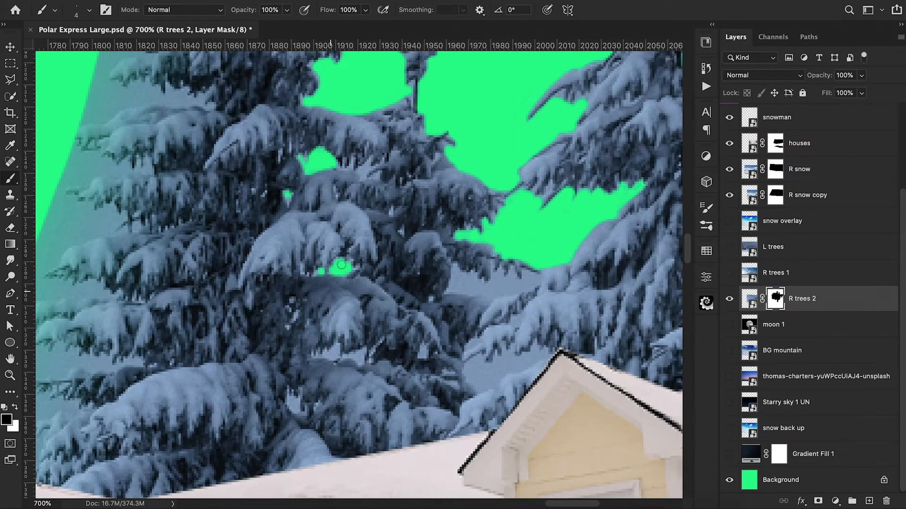
pyautogui.moveTo(325, 349); pyautogui.dragTo(302, 405)
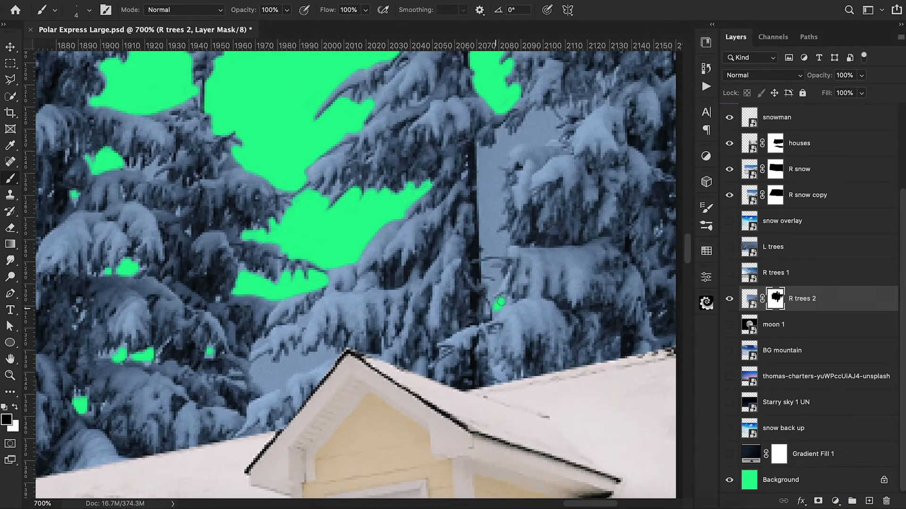
pyautogui.moveTo(500, 302)
pyautogui.mouseDown()
pyautogui.moveTo(487, 175)
pyautogui.moveTo(557, 118)
pyautogui.mouseUp()
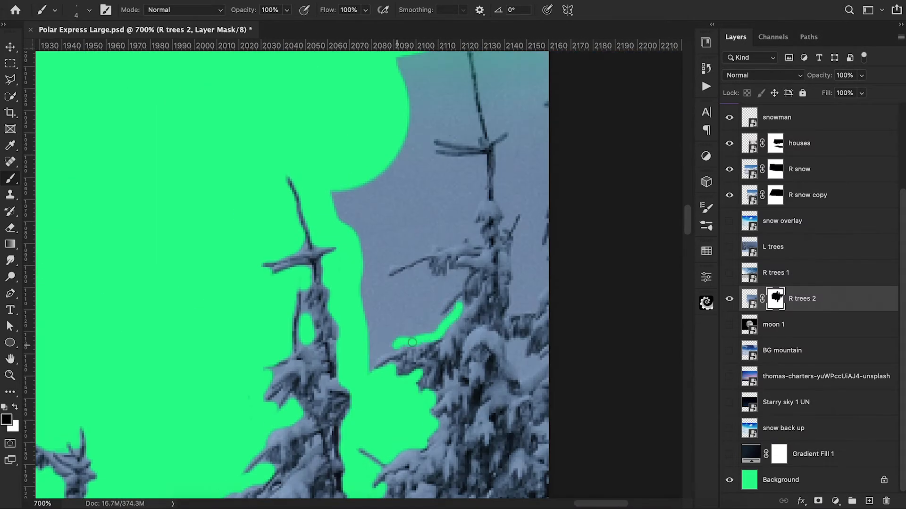
# Mask out the sky around the upper branches and tip of the tree at the canvas's right edge on R trees 2
pyautogui.moveTo(443, 306)
pyautogui.mouseDown()
pyautogui.moveTo(426, 265)
pyautogui.moveTo(404, 282)
pyautogui.moveTo(416, 271)
pyautogui.moveTo(349, 264)
pyautogui.moveTo(418, 282)
pyautogui.moveTo(442, 237)
pyautogui.moveTo(467, 218)
pyautogui.mouseUp()
pyautogui.moveTo(485, 156)
pyautogui.mouseDown()
pyautogui.moveTo(481, 139)
pyautogui.moveTo(424, 156)
pyautogui.mouseUp()
pyautogui.scroll(4, 464, 142)
pyautogui.moveTo(464, 137); pyautogui.dragTo(475, 217)
pyautogui.press(']')
pyautogui.press(']')
pyautogui.press(']')
pyautogui.moveTo(437, 141)
pyautogui.mouseDown()
pyautogui.moveTo(377, 325)
pyautogui.moveTo(464, 124)
pyautogui.moveTo(522, 223)
pyautogui.moveTo(518, 396)
pyautogui.mouseUp()
# Paint black on the R trees 2 mask along the upper left outline of the first tall tree to remove its leftover sky
pyautogui.press('[')
pyautogui.press('[')
pyautogui.press('[')
pyautogui.press('[')
pyautogui.moveTo(401, 288)
pyautogui.mouseDown()
pyautogui.moveTo(384, 337)
pyautogui.moveTo(343, 389)
pyautogui.mouseUp()
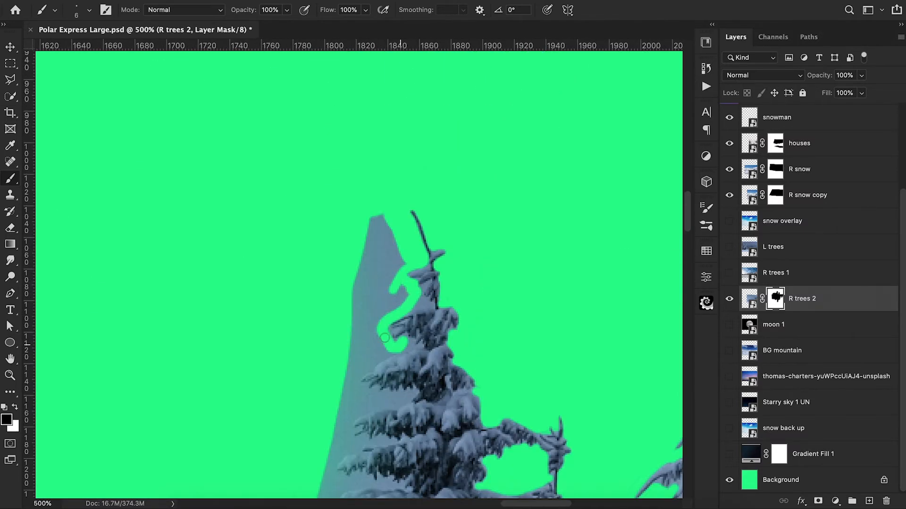
pyautogui.scroll(-4, 368, 302)
pyautogui.press('x')
pyautogui.scroll(-2, 373, 259)
pyautogui.press('x')
pyautogui.scroll(3, 368, 255)
pyautogui.press('super+equal')
pyautogui.press('super+equal')
pyautogui.moveTo(446, 253); pyautogui.dragTo(339, 347)
# Mask out the remaining sky along the first tall tree's lower left branches down to the snowy roof
pyautogui.press('[')
pyautogui.press('[')
pyautogui.moveTo(419, 371); pyautogui.dragTo(329, 446)
pyautogui.scroll(-6, 330, 378)
pyautogui.moveTo(337, 253)
pyautogui.mouseDown()
pyautogui.moveTo(304, 259)
pyautogui.moveTo(255, 344)
pyautogui.mouseUp()
pyautogui.scroll(-4, 257, 342)
pyautogui.moveTo(329, 170); pyautogui.dragTo(240, 304)
# Show the Gradient Fill 1 layer again behind the masked trees
pyautogui.press('super+minus')
pyautogui.press('super+minus')
pyautogui.press('super+minus')
pyautogui.press('super+minus')
pyautogui.press('super+minus')
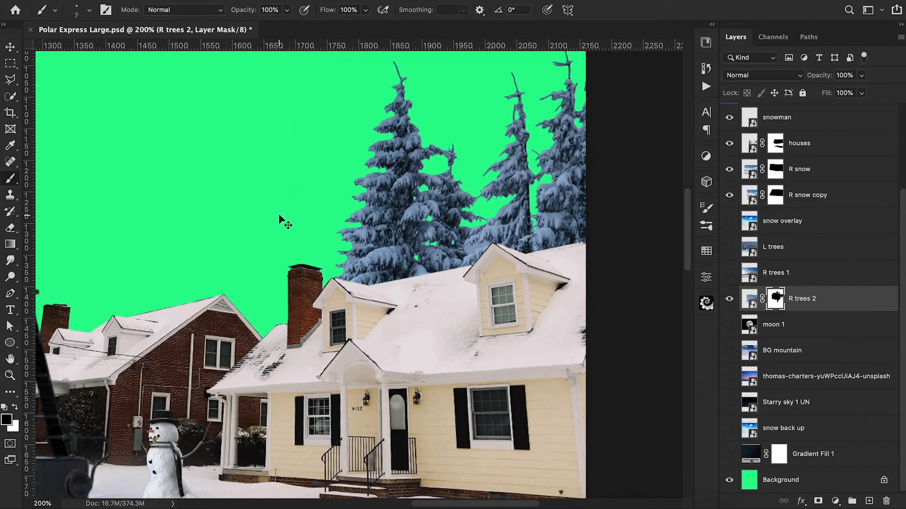
pyautogui.press('super+minus')
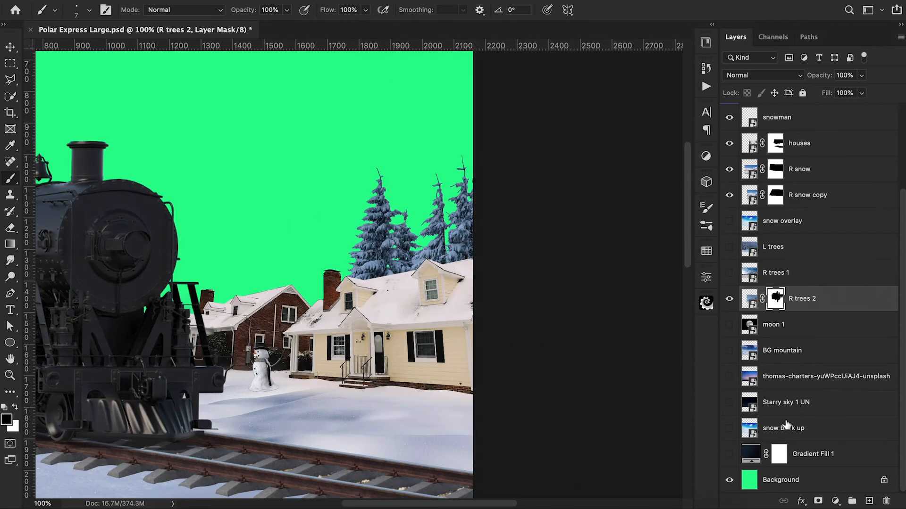
pyautogui.click(729, 455)
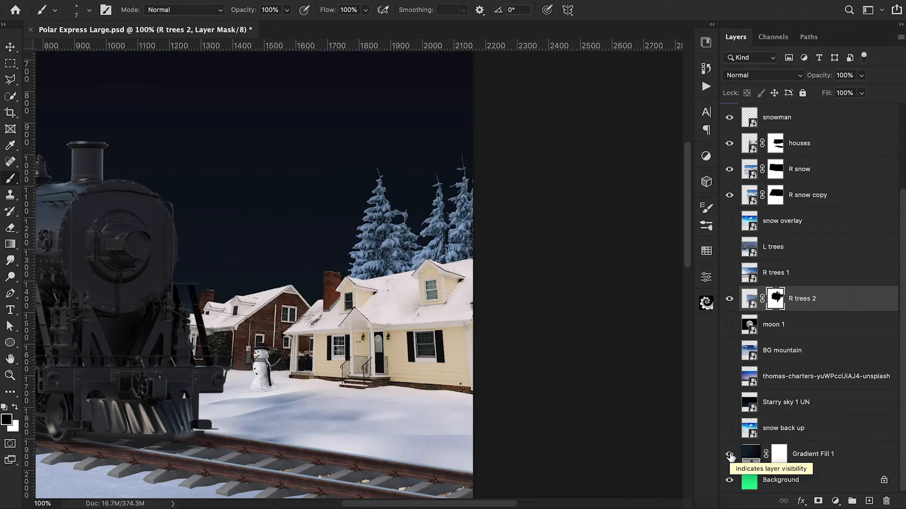
# Show R trees 1, move it below R trees 2, scale it to 48.90%, rotate it 2.73°, and place its trees behind the houses
pyautogui.click(730, 273)
pyautogui.moveTo(787, 274); pyautogui.dragTo(784, 307)
pyautogui.hotkey('ctrl', 't')
pyautogui.hotkey('ctrl', '-')
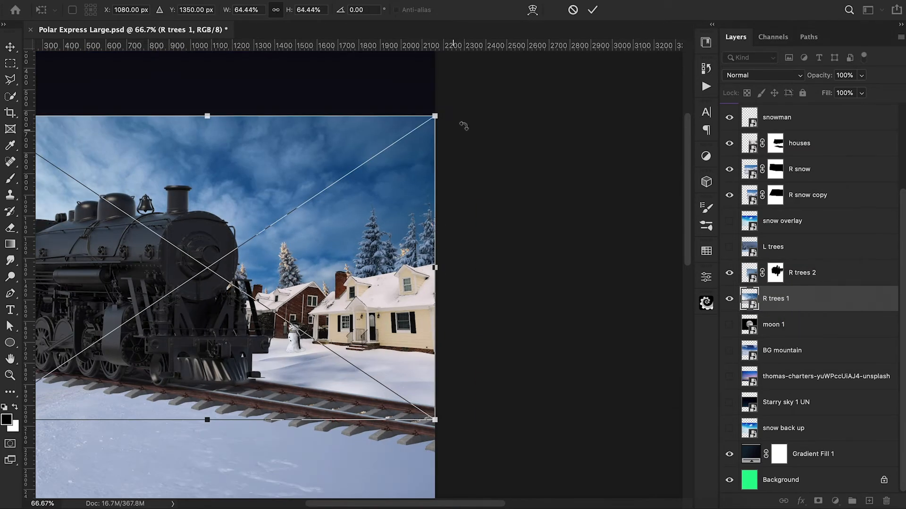
pyautogui.moveTo(434, 117); pyautogui.dragTo(379, 154)
pyautogui.moveTo(357, 195); pyautogui.dragTo(424, 194)
pyautogui.moveTo(528, 186); pyautogui.dragTo(532, 197)
pyautogui.moveTo(373, 245); pyautogui.dragTo(393, 234)
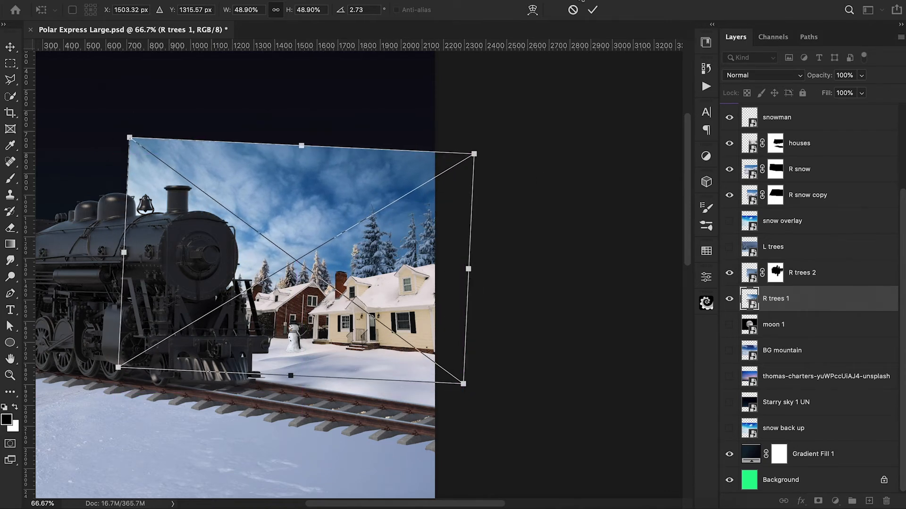
pyautogui.click(593, 10)
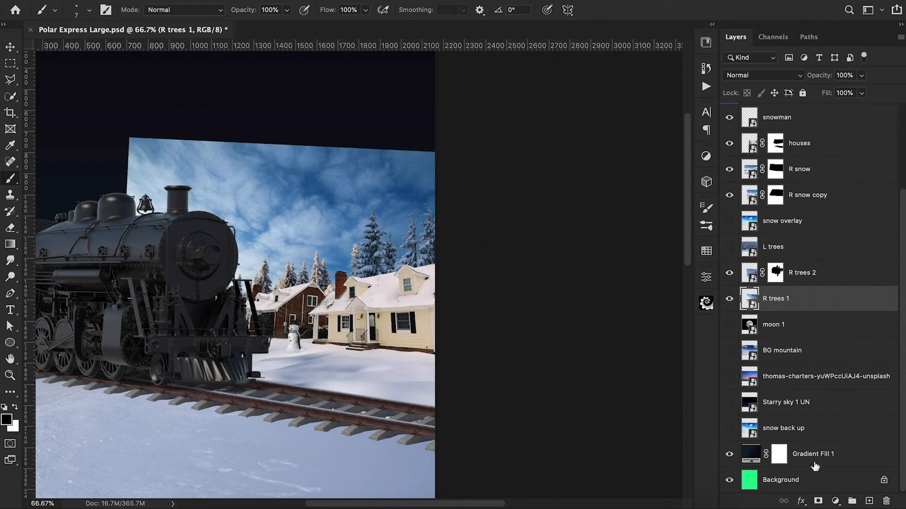
# Add a mask to R trees 1 to remove its sky, and show the L trees layer masked to its trees behind the train
pyautogui.click(818, 501)
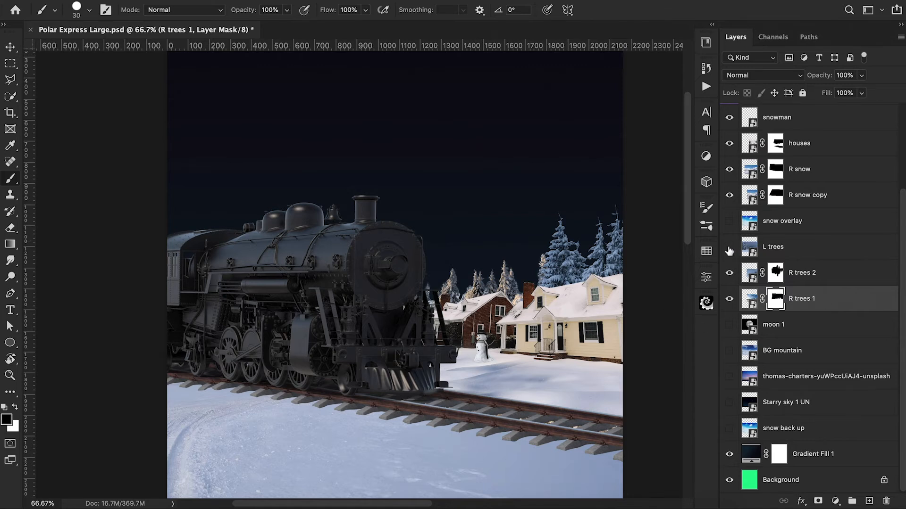
pyautogui.click(728, 248)
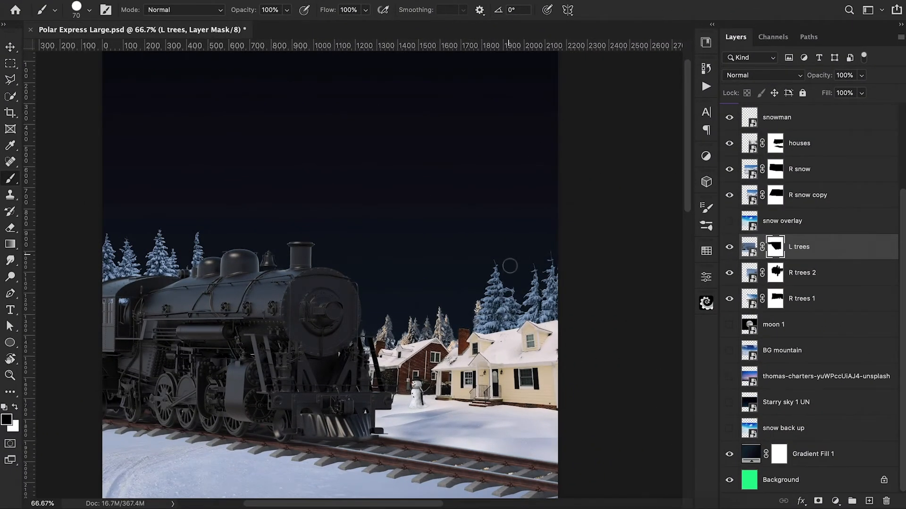
pyautogui.press('super+minus')
pyautogui.press('super+minus')
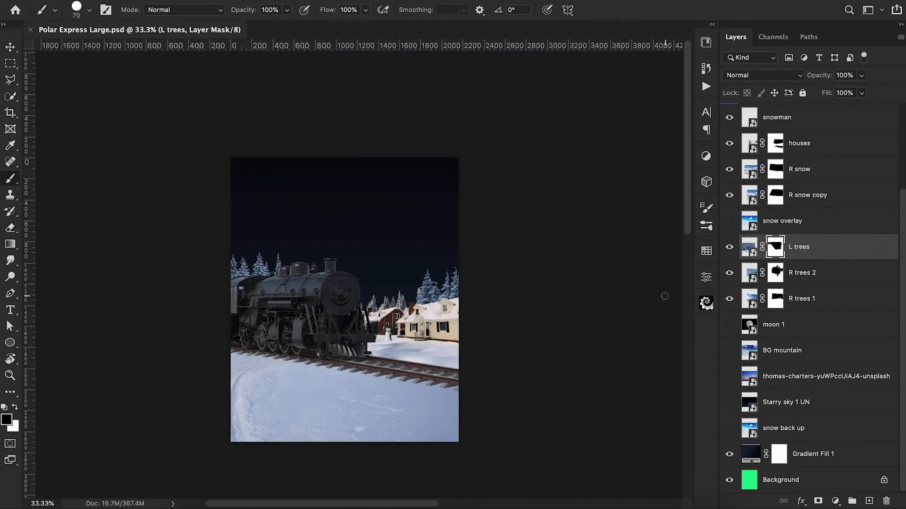
# Show BG mountain, flip it horizontally, scale it to 118.39% with a slight tilt, and place its peaks behind the train and houses
pyautogui.click(729, 351)
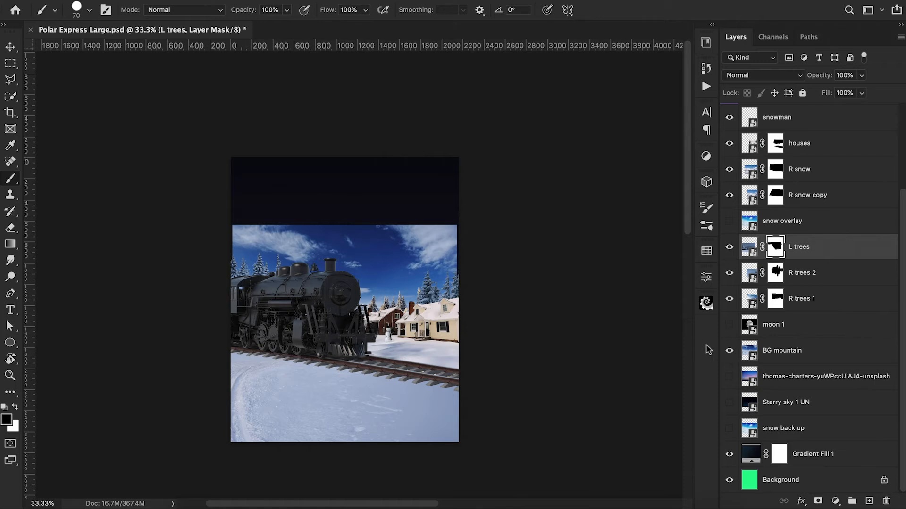
pyautogui.hotkey('ctrl', 't')
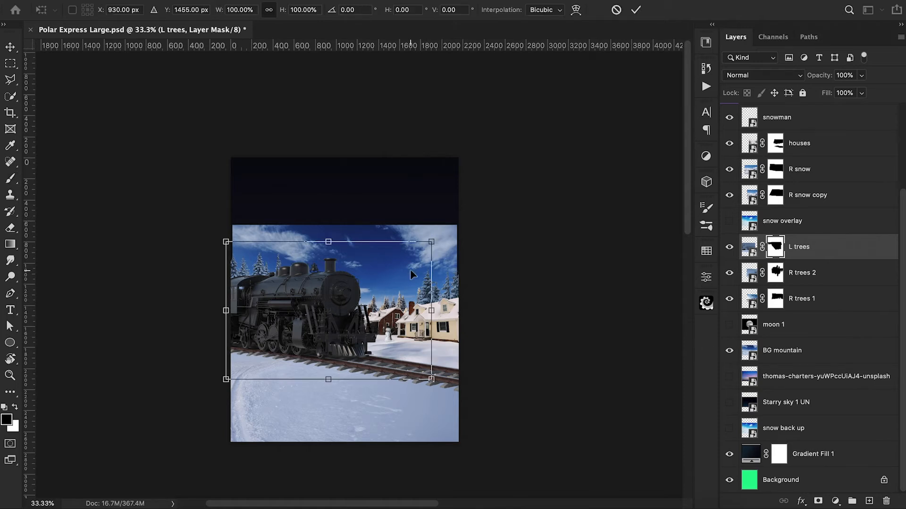
pyautogui.press('Return')
pyautogui.press('b')
pyautogui.click(791, 349)
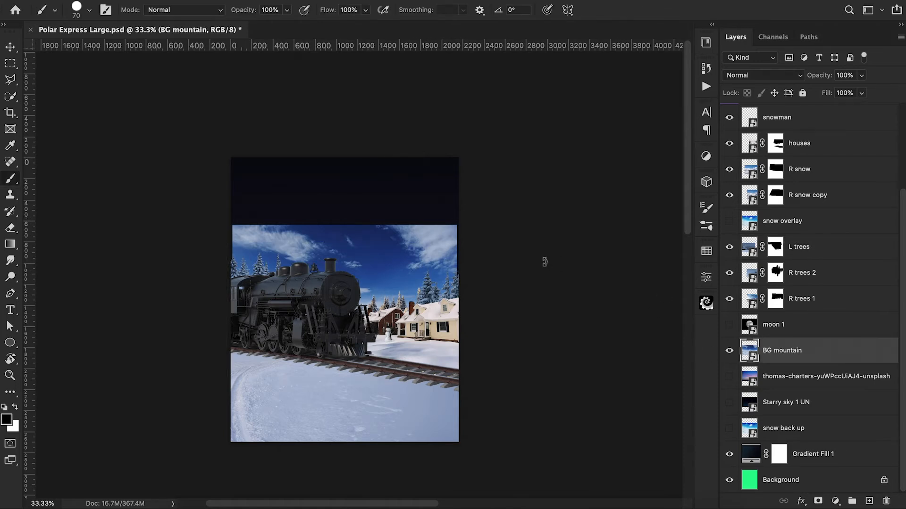
pyautogui.hotkey('ctrl', 't')
pyautogui.moveTo(396, 270); pyautogui.dragTo(412, 232)
pyautogui.moveTo(517, 231); pyautogui.dragTo(517, 233)
pyautogui.moveTo(444, 230); pyautogui.dragTo(443, 219)
pyautogui.moveTo(537, 234); pyautogui.dragTo(535, 237)
pyautogui.moveTo(437, 236); pyautogui.dragTo(447, 240)
pyautogui.moveTo(485, 181); pyautogui.dragTo(505, 168)
pyautogui.moveTo(437, 266)
pyautogui.mouseDown()
pyautogui.moveTo(429, 201)
pyautogui.moveTo(425, 255)
pyautogui.mouseUp()
pyautogui.moveTo(538, 251); pyautogui.dragTo(542, 257)
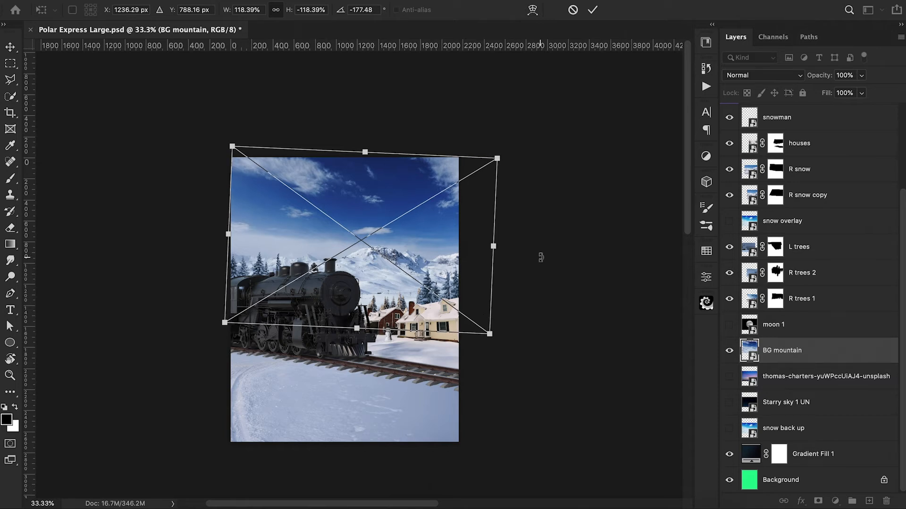
pyautogui.click(593, 10)
# Open the BG mountain smart object's contents and remove the poles from the snow with a 40 px content-aware Spot Healing Brush
pyautogui.doubleClick(749, 351)
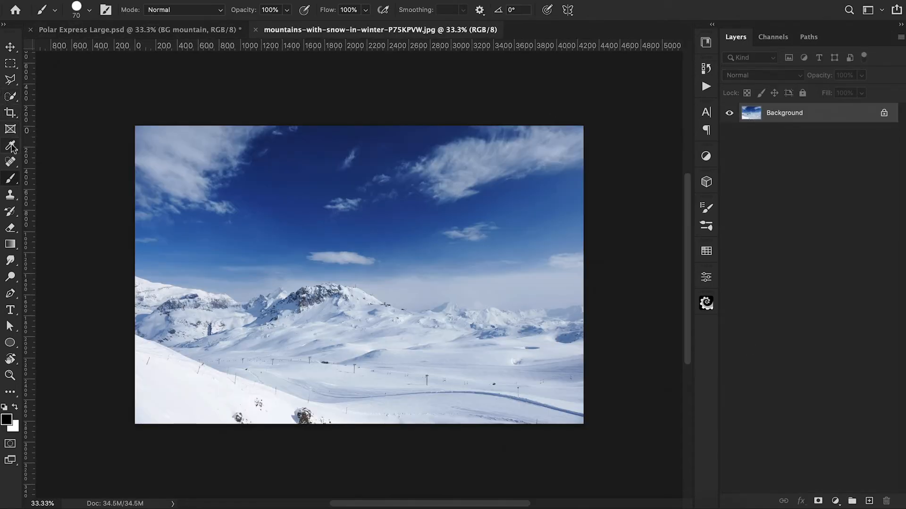
pyautogui.click(11, 162)
pyautogui.click(272, 362)
pyautogui.moveTo(355, 364); pyautogui.dragTo(355, 375)
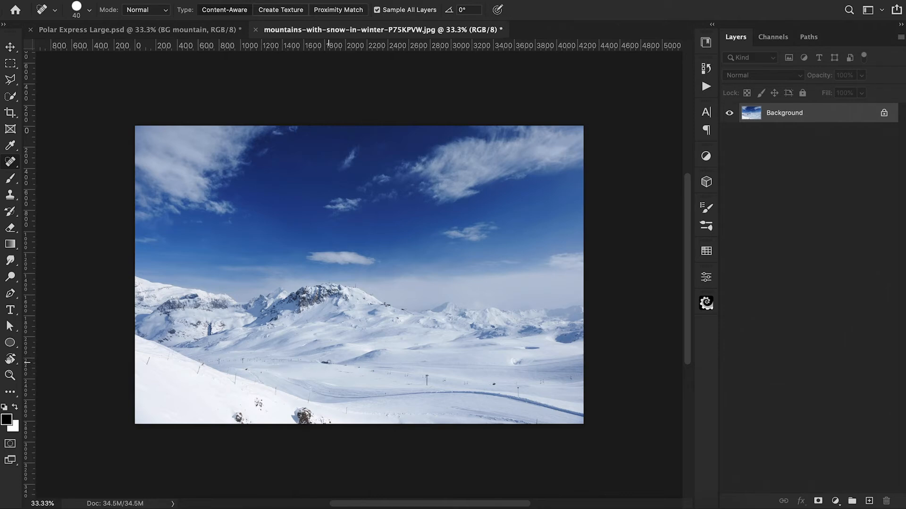
pyautogui.moveTo(426, 374); pyautogui.dragTo(427, 384)
pyautogui.moveTo(149, 358); pyautogui.dragTo(148, 366)
# Save the retouched mountain image and return to the Polar Express Large.psd document
pyautogui.click(99, 0)
pyautogui.click(108, 109)
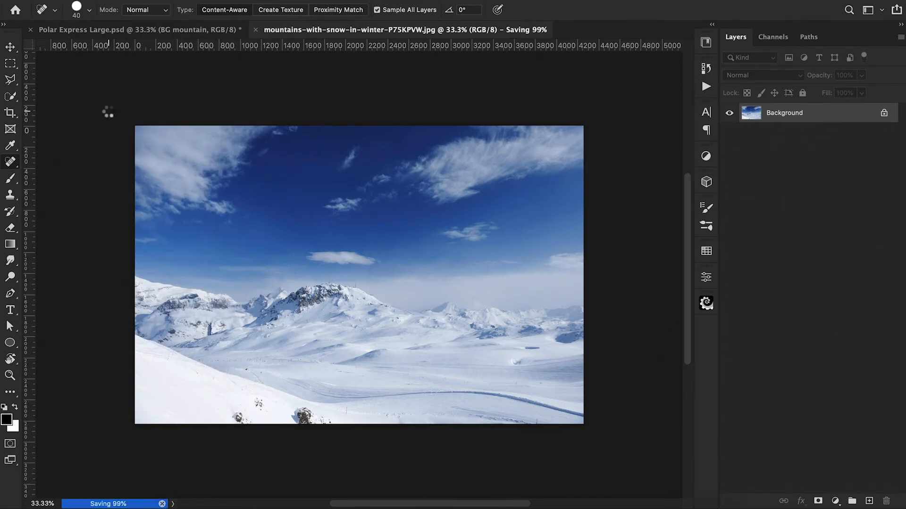
pyautogui.click(200, 30)
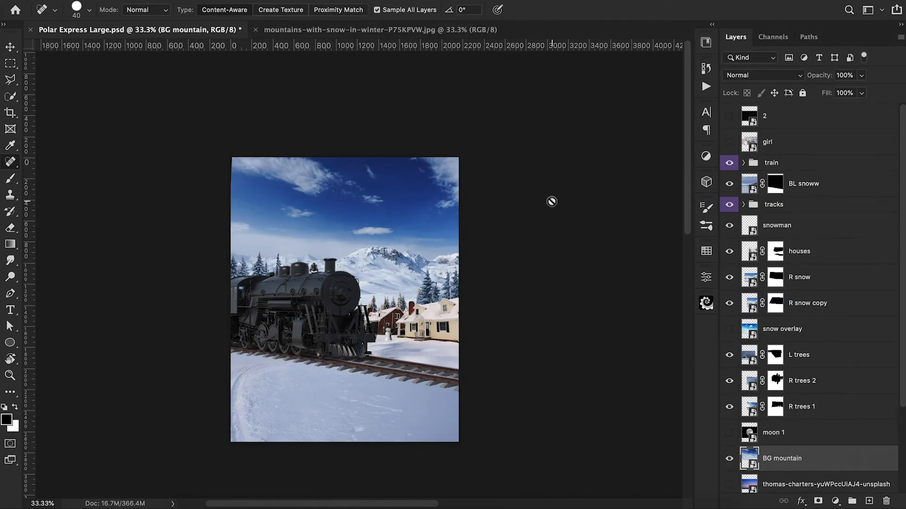
# Add a mask to BG mountain and start a Pen path along the ridge from the canvas's right edge
pyautogui.click(567, 274)
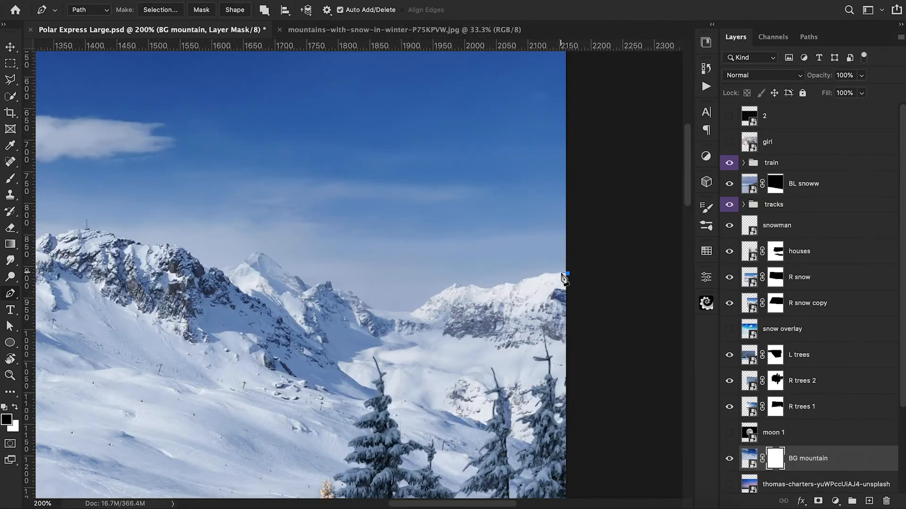
pyautogui.click(561, 273)
pyautogui.click(550, 273)
pyautogui.click(540, 276)
pyautogui.click(525, 278)
pyautogui.click(516, 283)
pyautogui.click(505, 285)
pyautogui.click(498, 285)
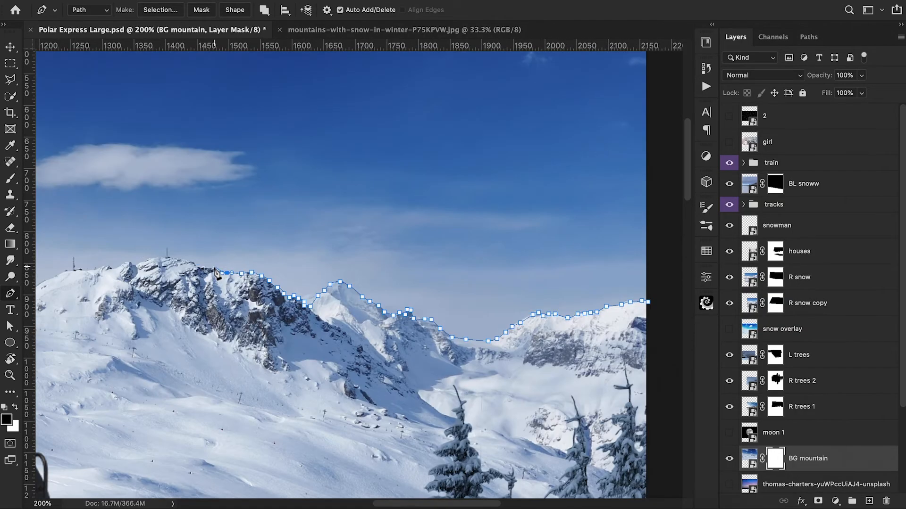
# Continue the Pen path leftward along the top of the rocky main peak
pyautogui.click(213, 268)
pyautogui.click(195, 268)
pyautogui.click(194, 261)
pyautogui.click(181, 260)
pyautogui.click(167, 258)
pyautogui.click(150, 258)
pyautogui.click(137, 265)
pyautogui.click(131, 264)
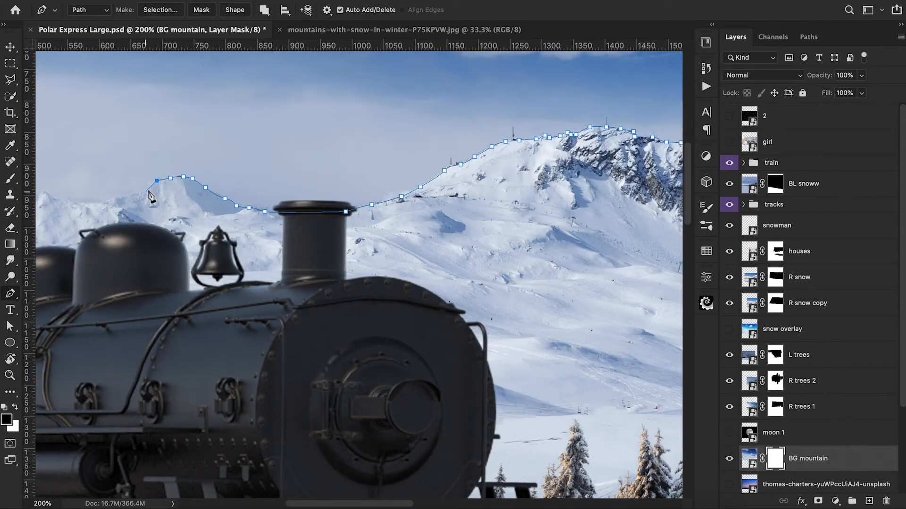
# Continue the Pen path leftward along the low snowy ridge behind the train to just past the canvas's left edge
pyautogui.click(133, 194)
pyautogui.click(104, 200)
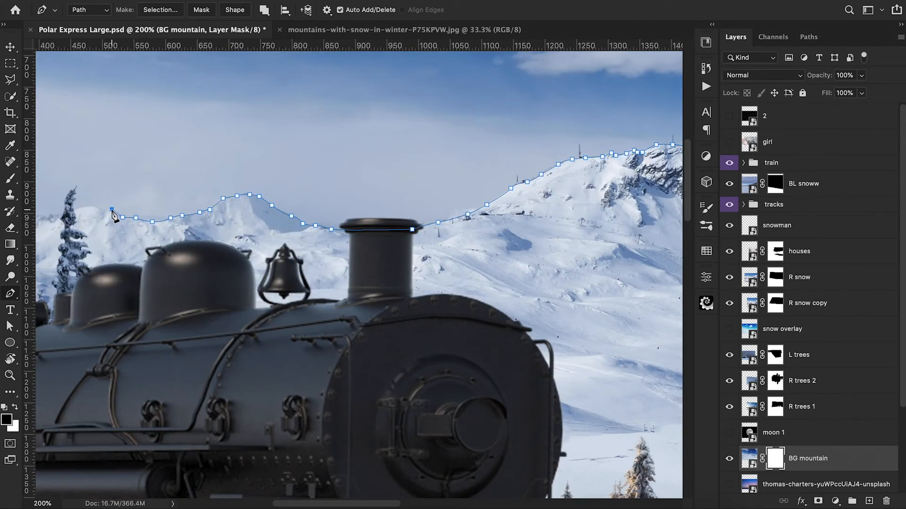
pyautogui.click(96, 211)
pyautogui.click(109, 196)
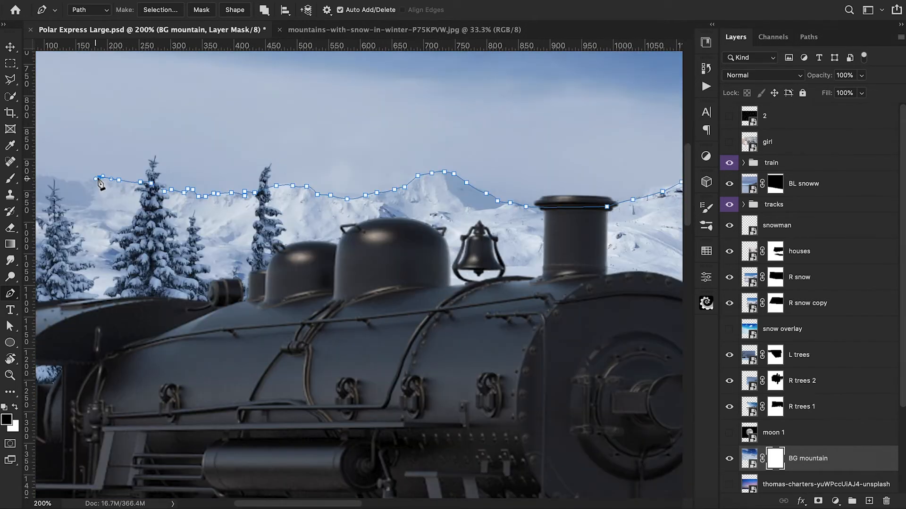
pyautogui.click(80, 180)
pyautogui.click(68, 183)
pyautogui.hscroll(-5, 67, 184)
pyautogui.click(192, 177)
pyautogui.moveTo(176, 175); pyautogui.dragTo(168, 175)
pyautogui.moveTo(153, 171); pyautogui.dragTo(144, 169)
pyautogui.click(126, 164)
# Take the Pen path around the sky outside the canvas's upper corners and close it at its starting point
pyautogui.scroll(10, 111, 197)
pyautogui.click(110, 197)
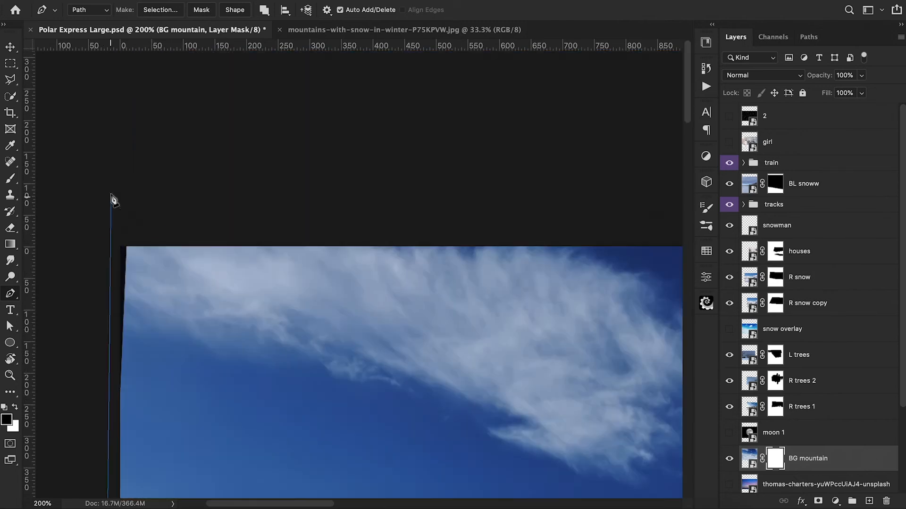
pyautogui.hscroll(15, 111, 196)
pyautogui.click(236, 227)
pyautogui.scroll(-10, 236, 227)
pyautogui.click(229, 203)
# Turn the closed path into a selection, fill it with black on the BG mountain mask to hide the sky, and deselect
pyautogui.rightClick(147, 179)
pyautogui.click(189, 231)
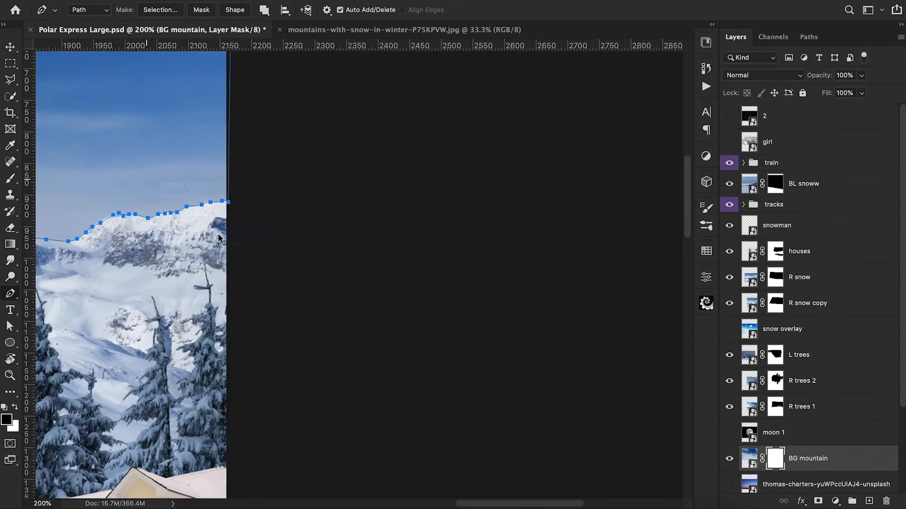
pyautogui.click(518, 171)
pyautogui.hotkey('alt', 'BackSpace')
pyautogui.press('super+d')
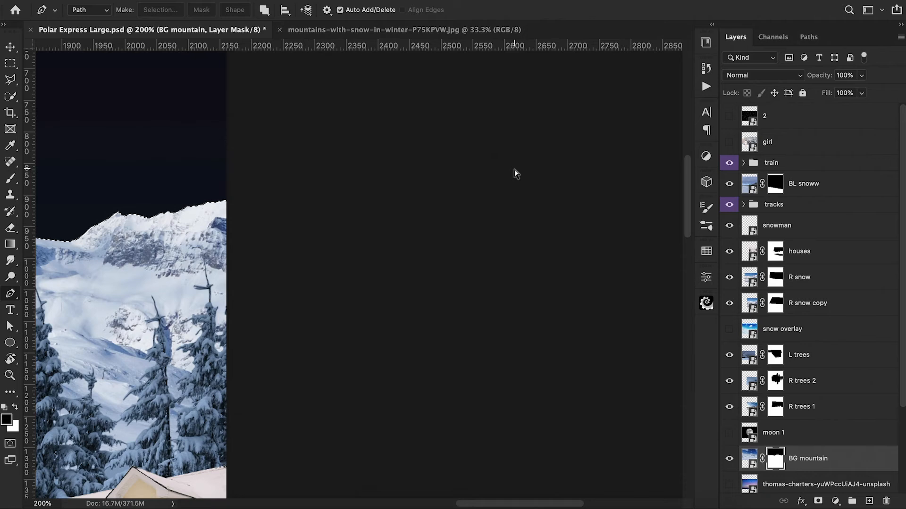
pyautogui.press('super+minus')
pyautogui.press('super+minus')
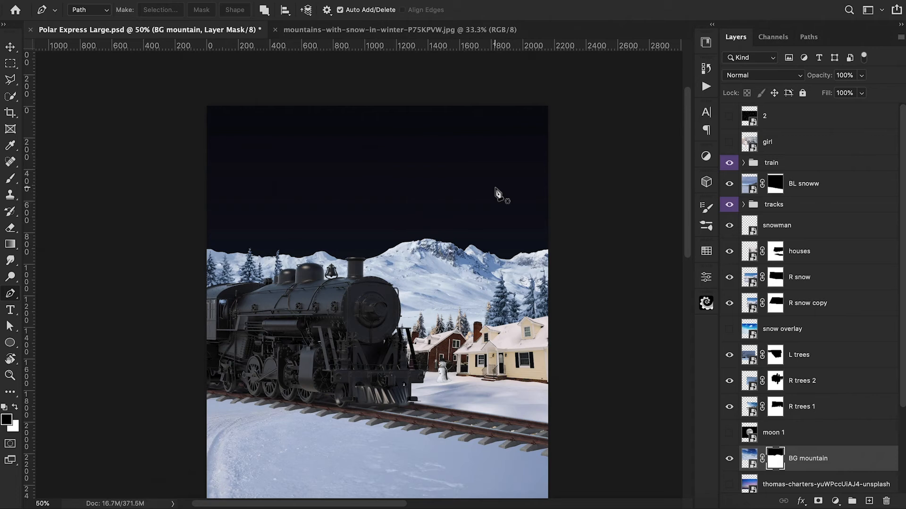
# Isolate the moon 1 layer, mask out its black background using Select Subject, and show the other layers again
pyautogui.scroll(-1, 799, 197)
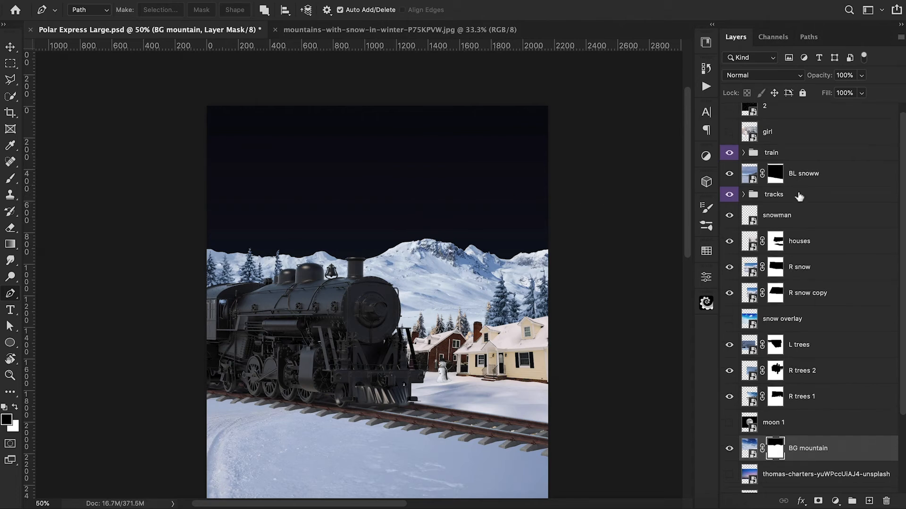
pyautogui.scroll(-5, 798, 196)
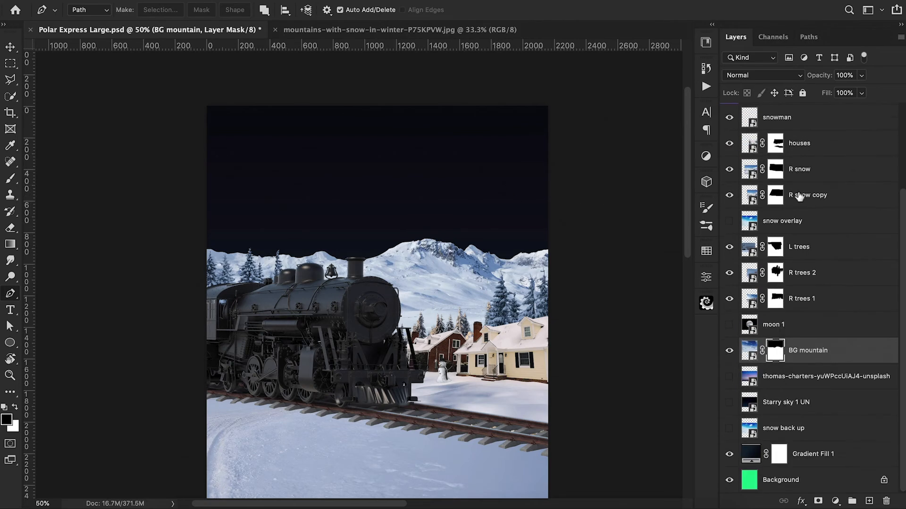
pyautogui.click(728, 325)
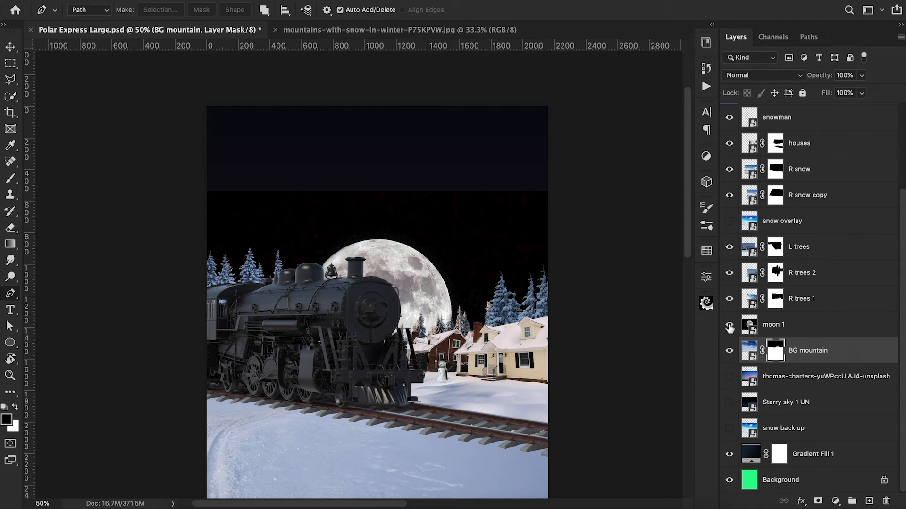
pyautogui.keyDown('alt'); pyautogui.click(729, 326); pyautogui.keyUp('alt')
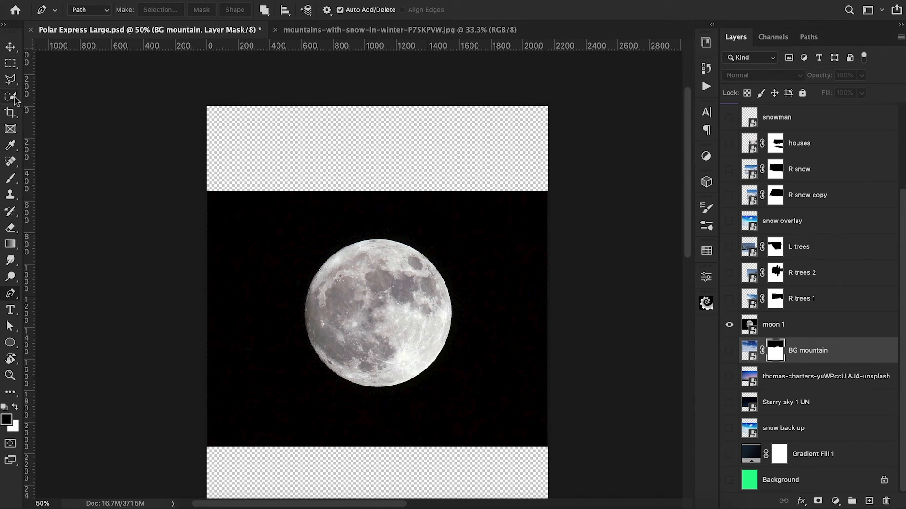
pyautogui.click(18, 97)
pyautogui.click(768, 328)
pyautogui.click(375, 10)
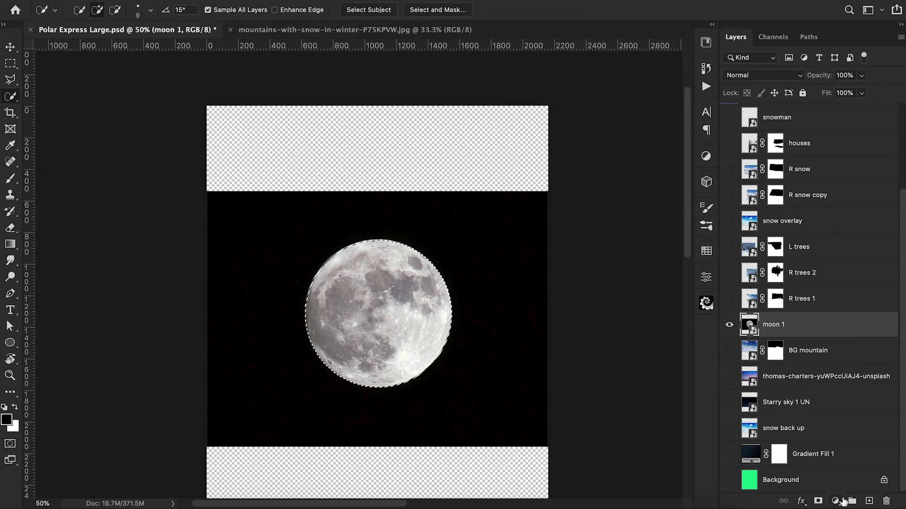
pyautogui.click(819, 501)
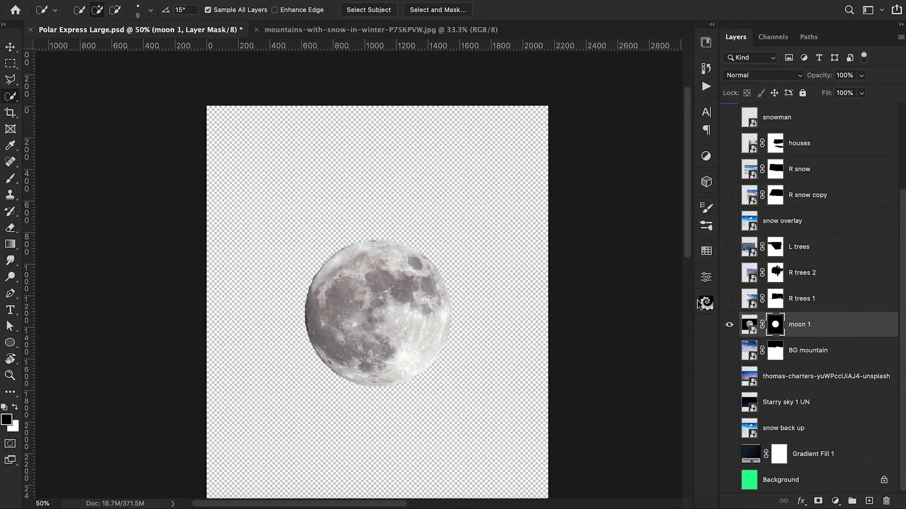
pyautogui.keyDown('alt'); pyautogui.click(729, 324); pyautogui.keyUp('alt')
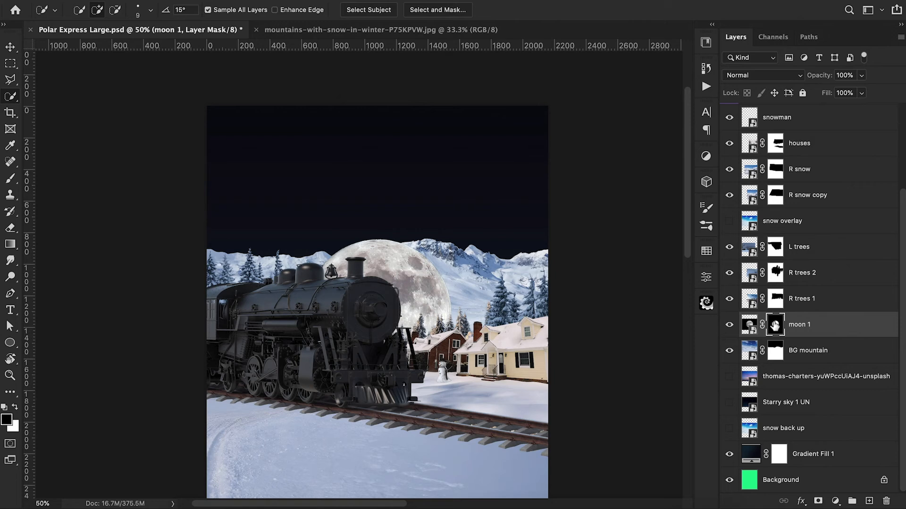
# Scale the moon down and place it in the upper-left night sky, with its layer beneath BG mountain
pyautogui.click(750, 326)
pyautogui.hotkey('ctrl', 't')
pyautogui.moveTo(549, 191); pyautogui.dragTo(497, 228)
pyautogui.moveTo(422, 319); pyautogui.dragTo(301, 158)
pyautogui.moveTo(377, 67); pyautogui.dragTo(343, 92)
pyautogui.moveTo(303, 164)
pyautogui.mouseDown()
pyautogui.moveTo(298, 158)
pyautogui.moveTo(307, 160)
pyautogui.mouseUp()
pyautogui.moveTo(347, 89); pyautogui.dragTo(308, 118)
pyautogui.moveTo(296, 146); pyautogui.dragTo(295, 136)
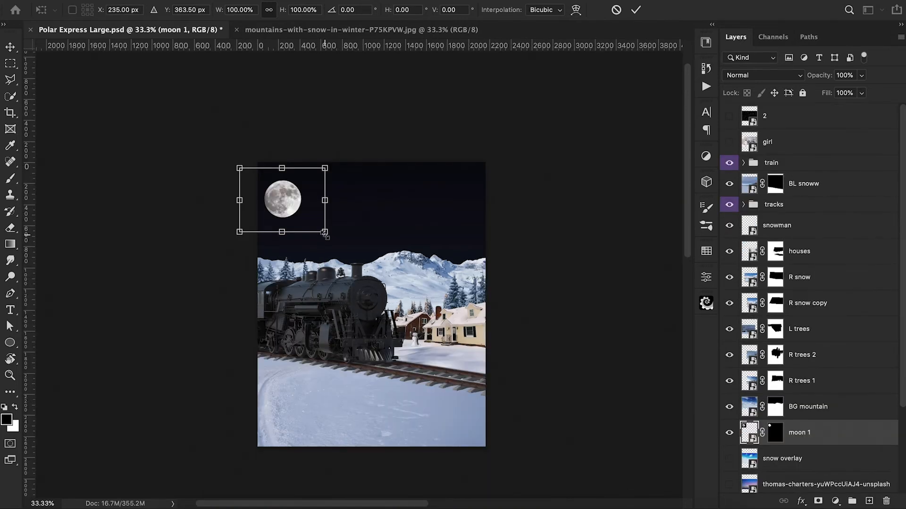
pyautogui.moveTo(321, 225)
pyautogui.mouseDown()
pyautogui.moveTo(333, 234)
pyautogui.moveTo(303, 212)
pyautogui.mouseUp()
pyautogui.press('Return')
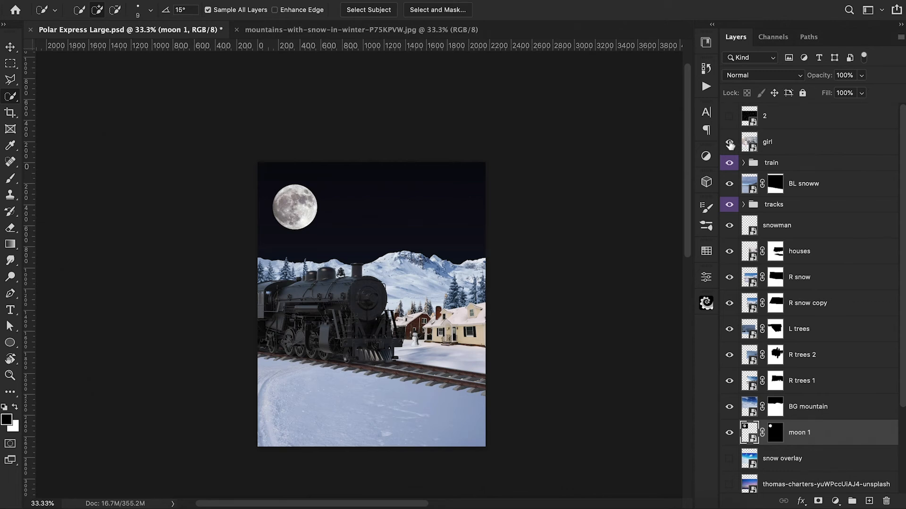
# Isolate the girl layer, mask out its background using Select Subject, and bring the other layers back
pyautogui.click(729, 143)
pyautogui.keyDown('alt'); pyautogui.click(730, 143); pyautogui.keyUp('alt')
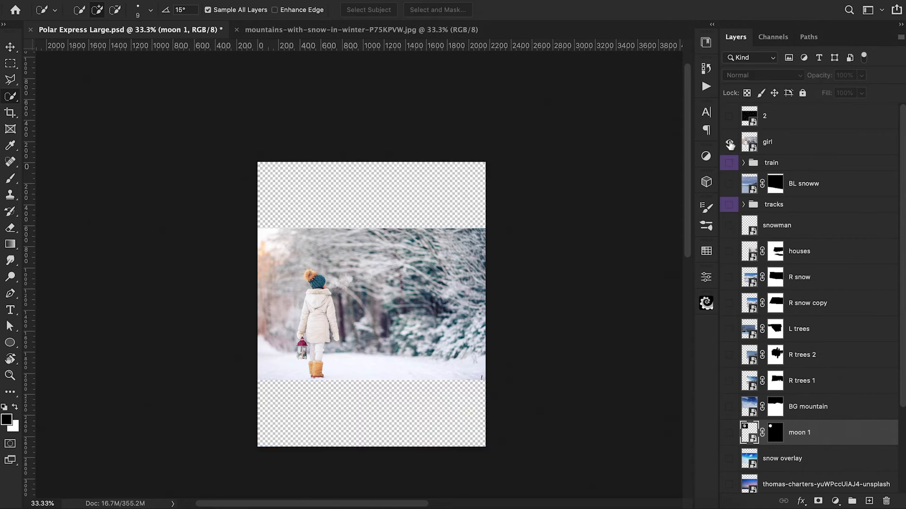
pyautogui.click(755, 144)
pyautogui.click(354, 10)
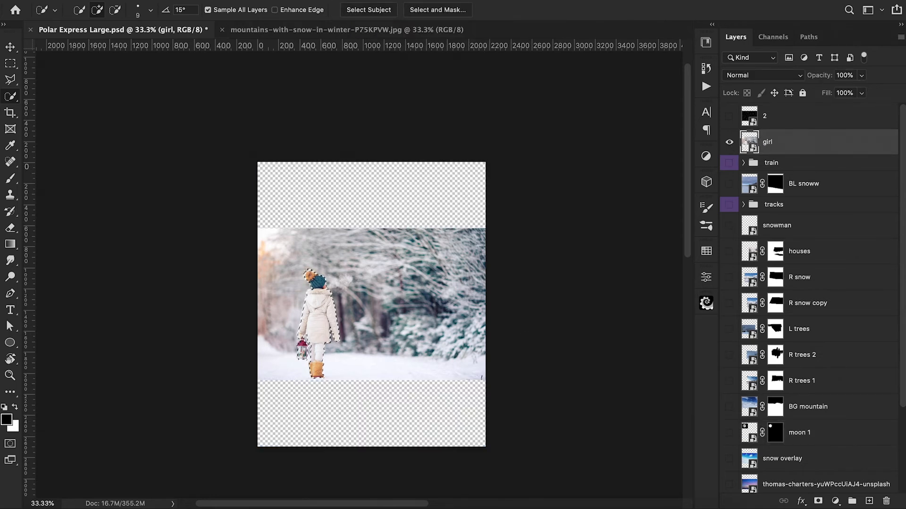
pyautogui.click(818, 501)
pyautogui.keyDown('alt'); pyautogui.click(729, 143); pyautogui.keyUp('alt')
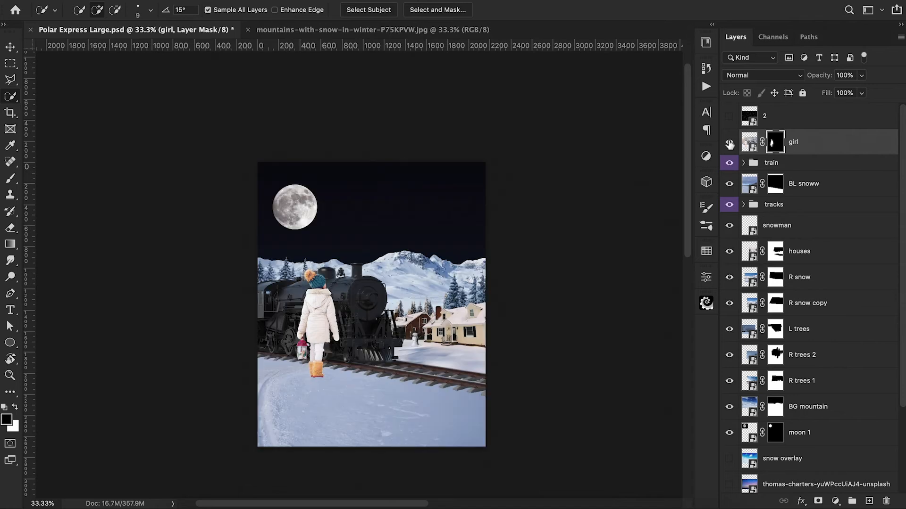
# Scale the girl to 63% and place her on the snow in front of the train at the lower left
pyautogui.hotkey('ctrl', 't')
pyautogui.moveTo(486, 229); pyautogui.dragTo(401, 284)
pyautogui.moveTo(297, 340); pyautogui.dragTo(307, 375)
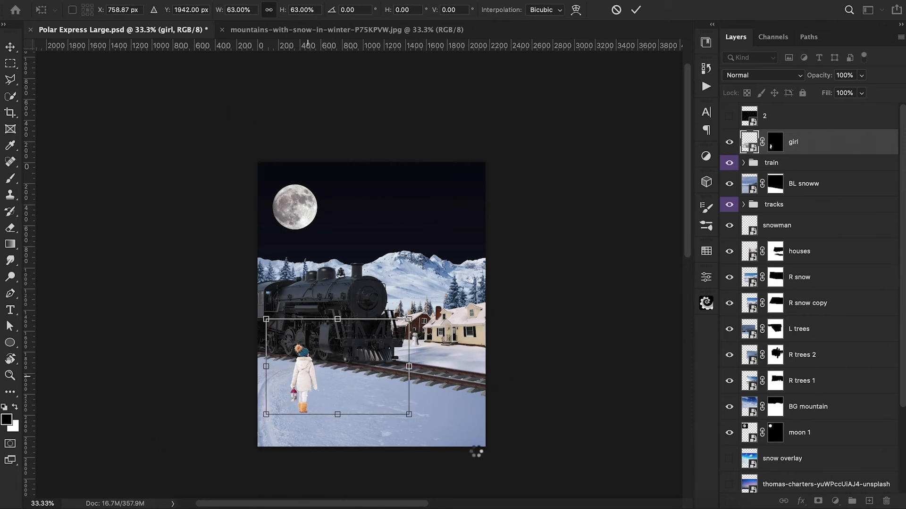
pyautogui.press('Return')
pyautogui.press('w')
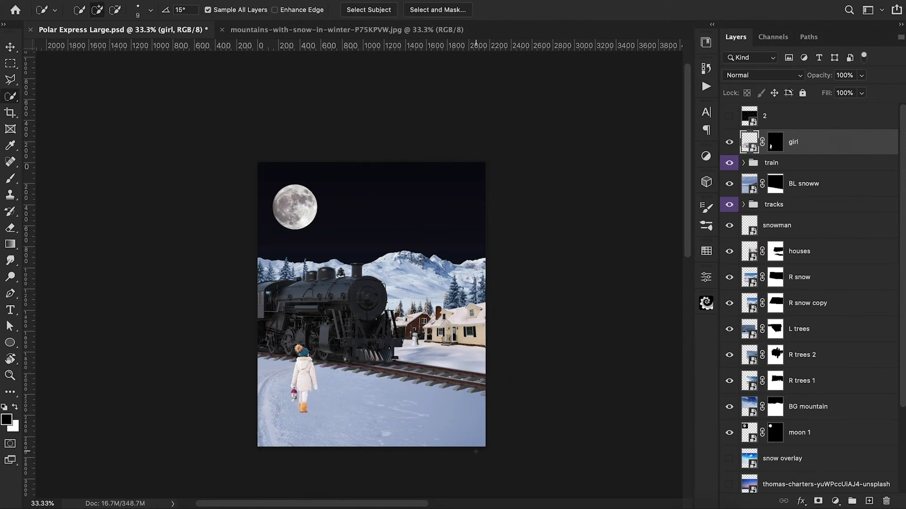
# Show the Starry sky 1 UN layer and move it up to fill the night sky behind the moon and mountains
pyautogui.scroll(-5, 802, 330)
pyautogui.click(786, 402)
pyautogui.hotkey('ctrl', 't')
pyautogui.moveTo(451, 300); pyautogui.dragTo(449, 228)
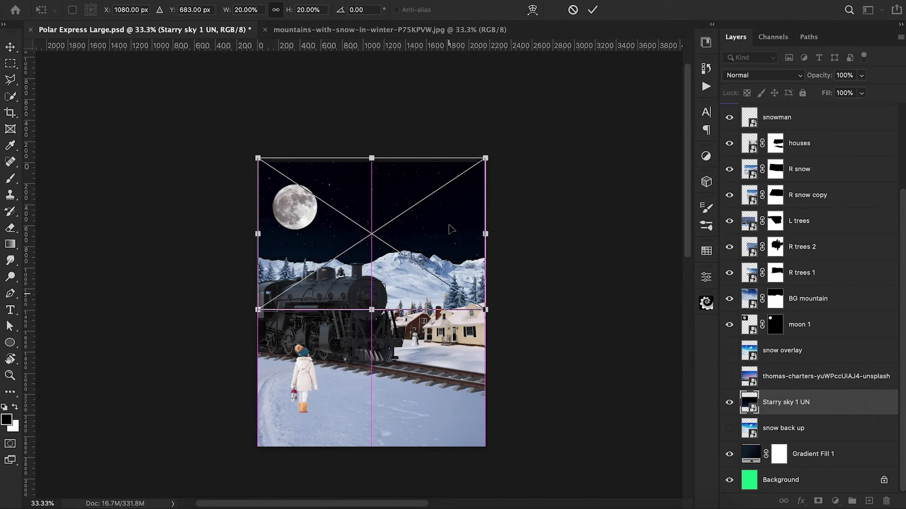
pyautogui.press('Return')
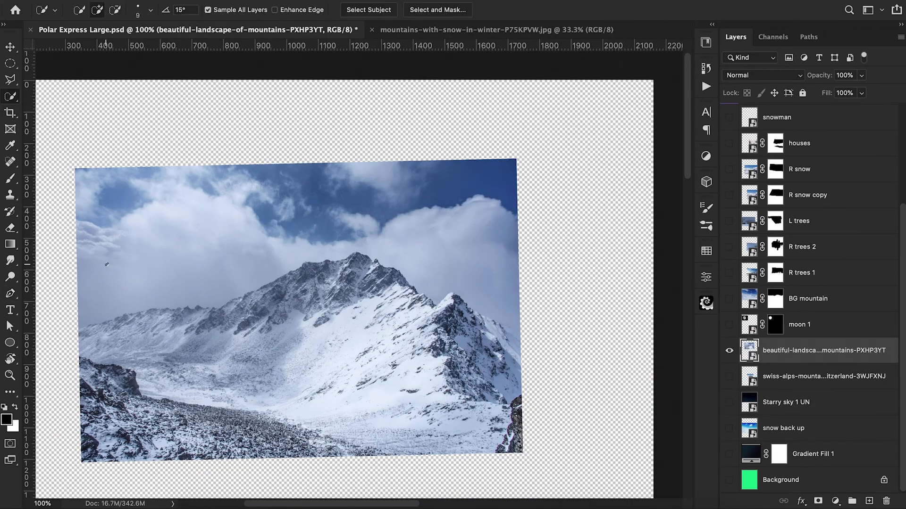
# Select the cloudy sky in the beautiful-landscape mountain photo with Quick Selection, trimming the selection to the ridge at both sides
pyautogui.moveTo(107, 264)
pyautogui.mouseDown()
pyautogui.moveTo(182, 196)
pyautogui.moveTo(358, 221)
pyautogui.moveTo(425, 264)
pyautogui.moveTo(479, 325)
pyautogui.moveTo(506, 317)
pyautogui.mouseUp()
pyautogui.press('alt')
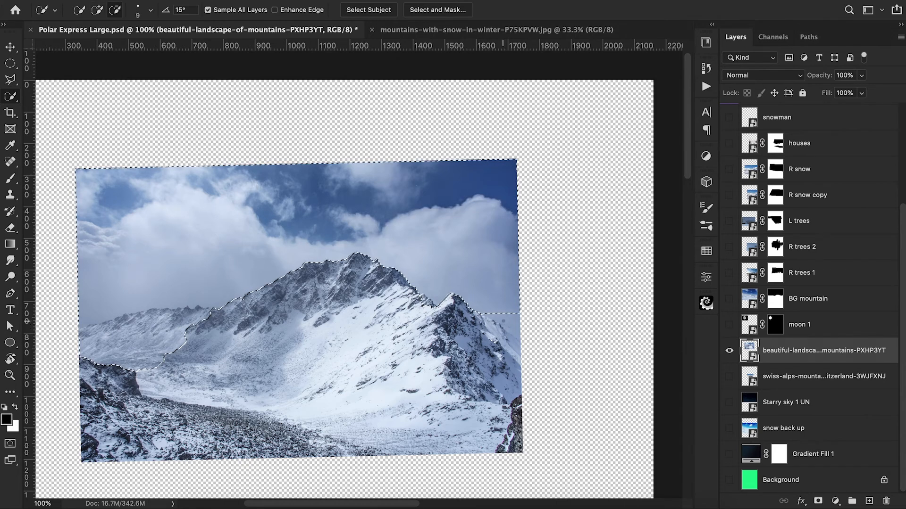
pyautogui.moveTo(495, 310); pyautogui.dragTo(515, 325)
pyautogui.hscroll(-5, 496, 342)
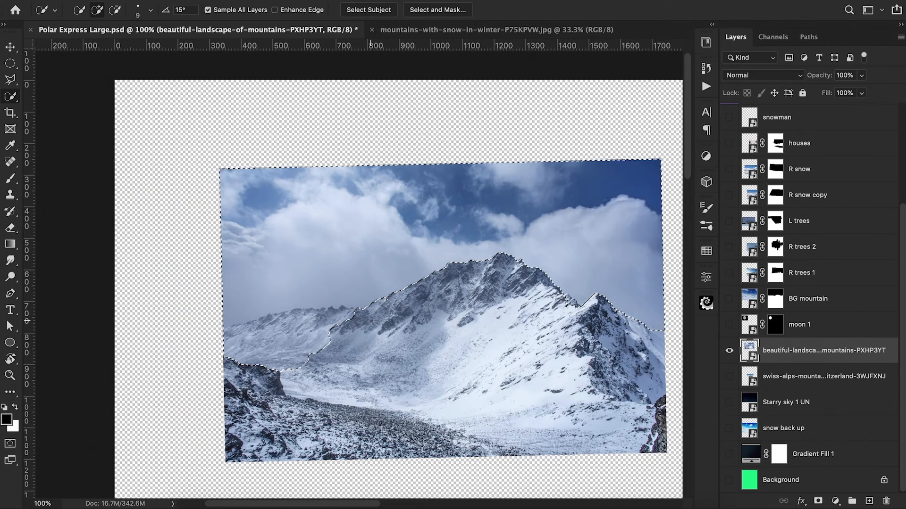
pyautogui.moveTo(326, 340)
pyautogui.mouseDown()
pyautogui.moveTo(300, 348)
pyautogui.moveTo(256, 340)
pyautogui.mouseUp()
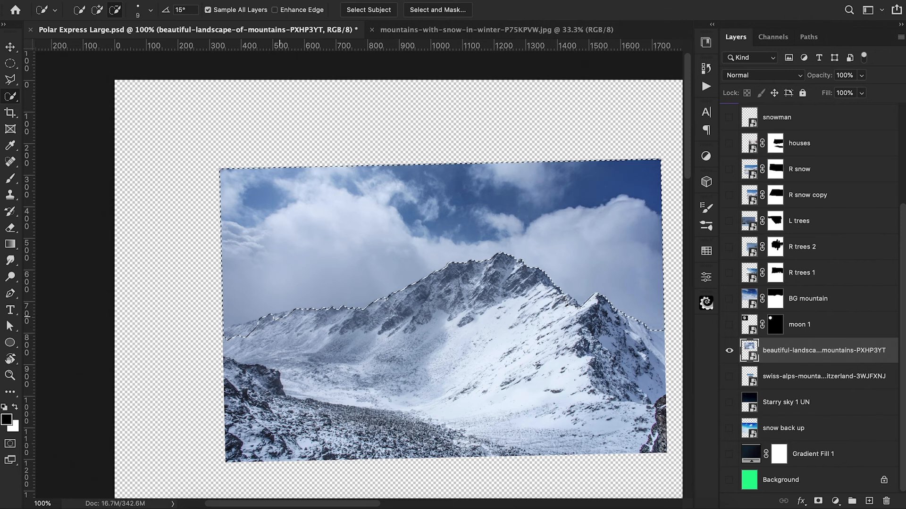
pyautogui.moveTo(269, 324)
pyautogui.mouseDown()
pyautogui.moveTo(288, 314)
pyautogui.moveTo(225, 331)
pyautogui.mouseUp()
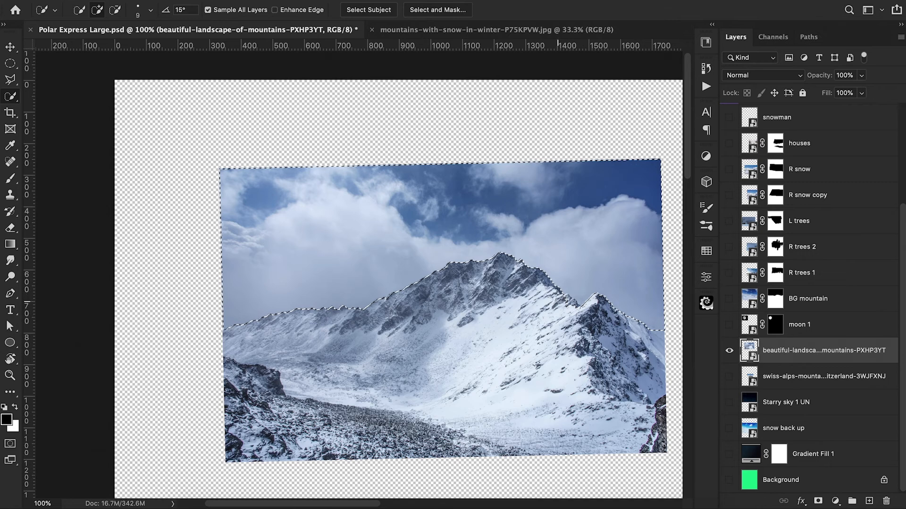
# Add a mask from the sky selection, invert it so only the mountain remains, and show the other layers again
pyautogui.click(818, 502)
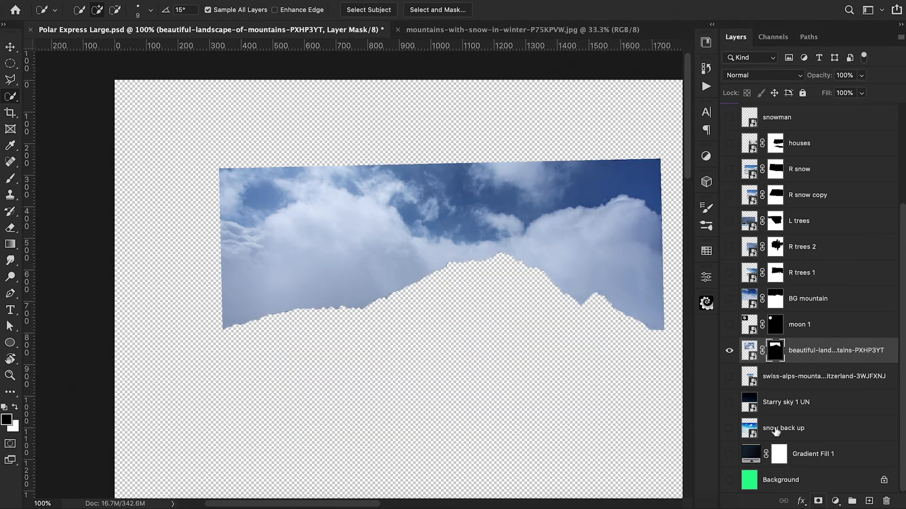
pyautogui.press('super+i')
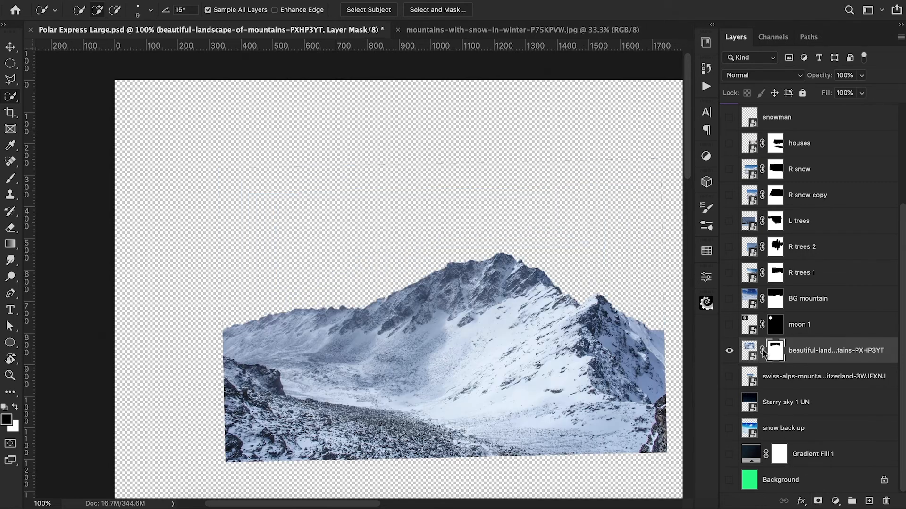
pyautogui.keyDown('alt'); pyautogui.click(729, 353); pyautogui.keyUp('alt')
# Brush over the sky area on the beautiful-landscape mountain's mask to clear leftover edges above the ridge
pyautogui.press('b')
pyautogui.moveTo(361, 176)
pyautogui.mouseDown()
pyautogui.moveTo(334, 159)
pyautogui.moveTo(200, 209)
pyautogui.moveTo(201, 262)
pyautogui.moveTo(215, 303)
pyautogui.mouseUp()
pyautogui.moveTo(382, 164)
pyautogui.mouseDown()
pyautogui.moveTo(471, 157)
pyautogui.moveTo(602, 168)
pyautogui.moveTo(657, 245)
pyautogui.moveTo(662, 287)
pyautogui.moveTo(606, 280)
pyautogui.mouseUp()
pyautogui.hscroll(3, 662, 287)
pyautogui.scroll(-2, 662, 287)
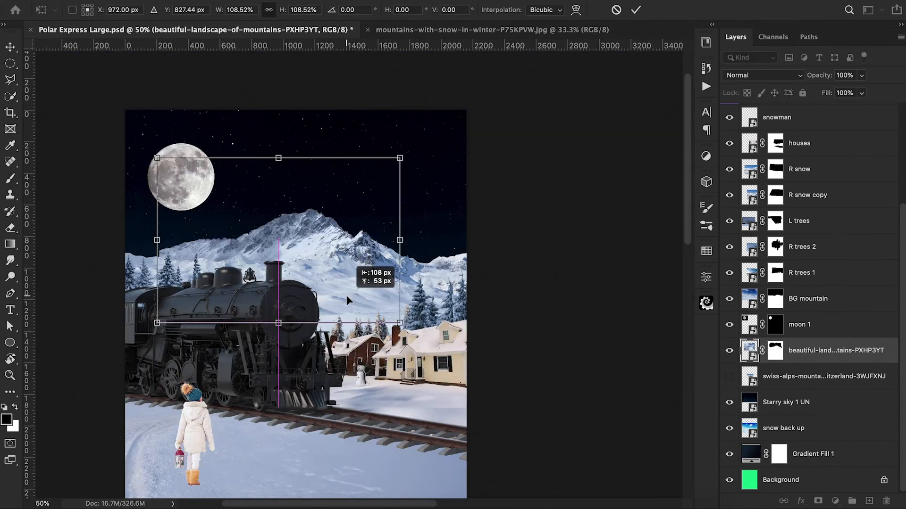
# Scale the beautiful-landscape mountain to 102.37% and position its peak behind the train's smokestack and the BG mountain ridge
pyautogui.moveTo(346, 295); pyautogui.dragTo(346, 294)
pyautogui.moveTo(157, 158); pyautogui.dragTo(171, 167)
pyautogui.moveTo(293, 228); pyautogui.dragTo(301, 228)
pyautogui.click(635, 10)
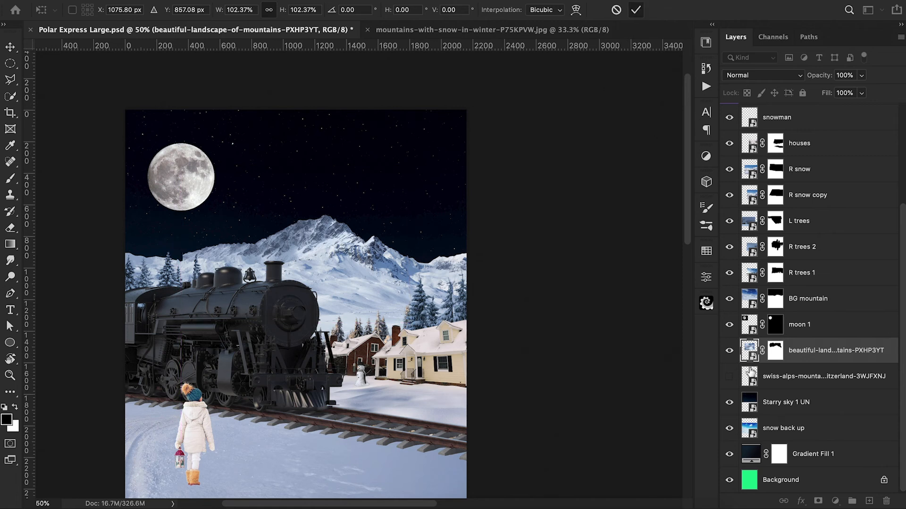
# Paint black with an 80 px brush on the BG mountain mask to soften the ridge at the poster's left side
pyautogui.press('b')
pyautogui.moveTo(278, 255); pyautogui.dragTo(403, 249)
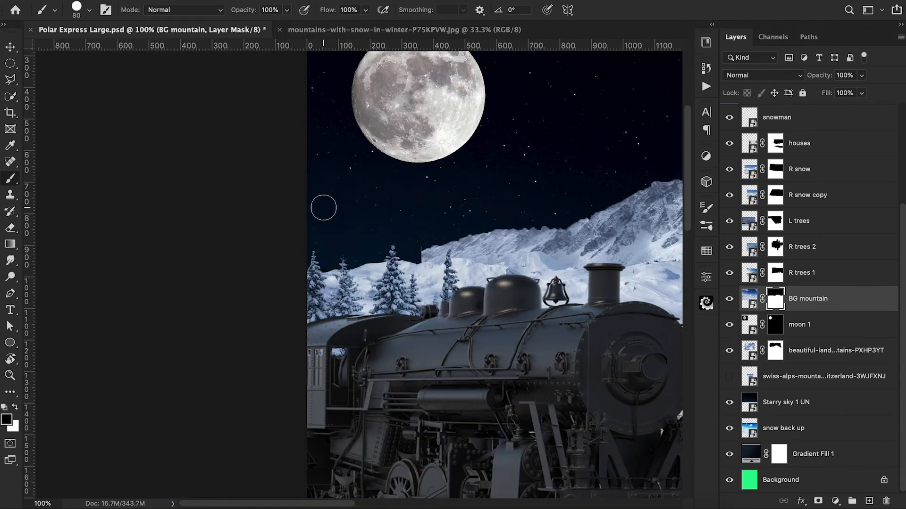
pyautogui.scroll(-3, 359, 253)
pyautogui.scroll(2, 359, 253)
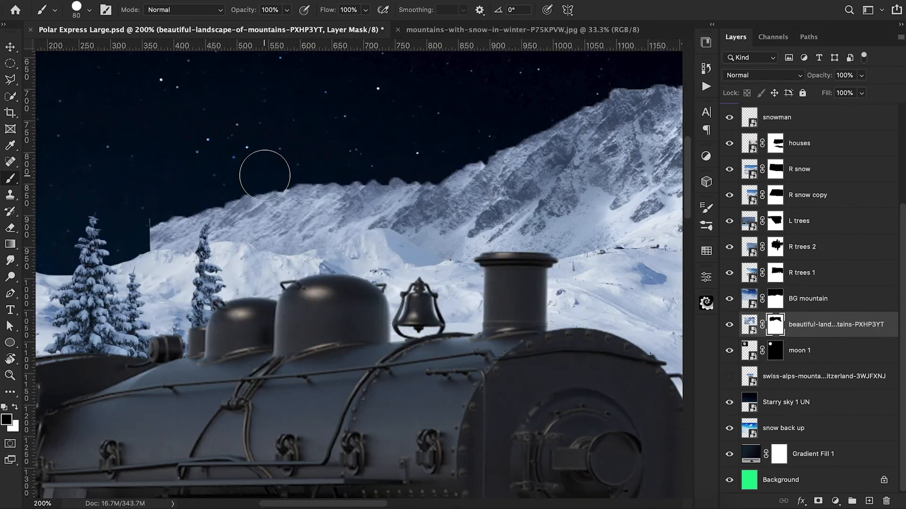
# Paint away the hard left edge of the beautiful-landscape mountain on its mask so it slopes into the BG mountain
pyautogui.moveTo(229, 185); pyautogui.dragTo(117, 236)
pyautogui.moveTo(222, 190); pyautogui.dragTo(270, 163)
pyautogui.press('super+minus')
pyautogui.press('super+minus')
pyautogui.press('super+minus')
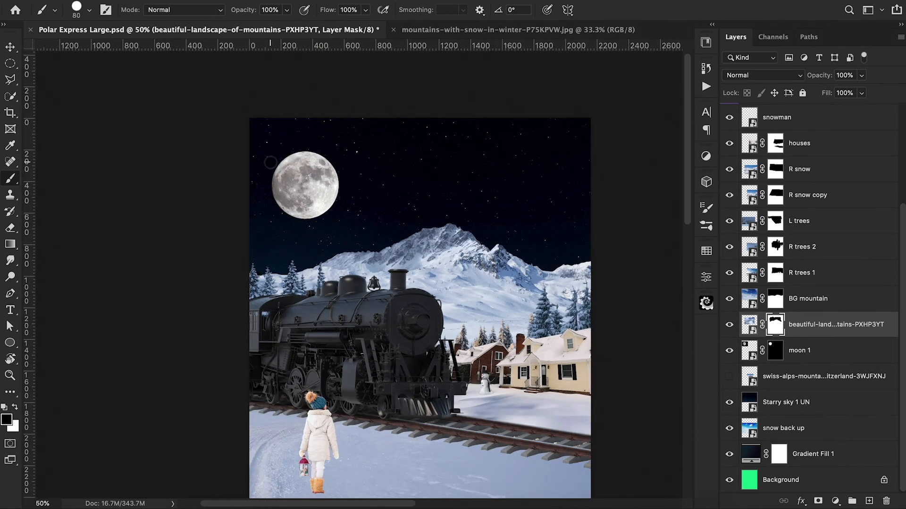
# Show only the swiss-alps mountain layer so its ridge can be selected up close
pyautogui.scroll(-2, 425, 283)
pyautogui.keyDown('alt'); pyautogui.click(729, 377); pyautogui.keyUp('alt')
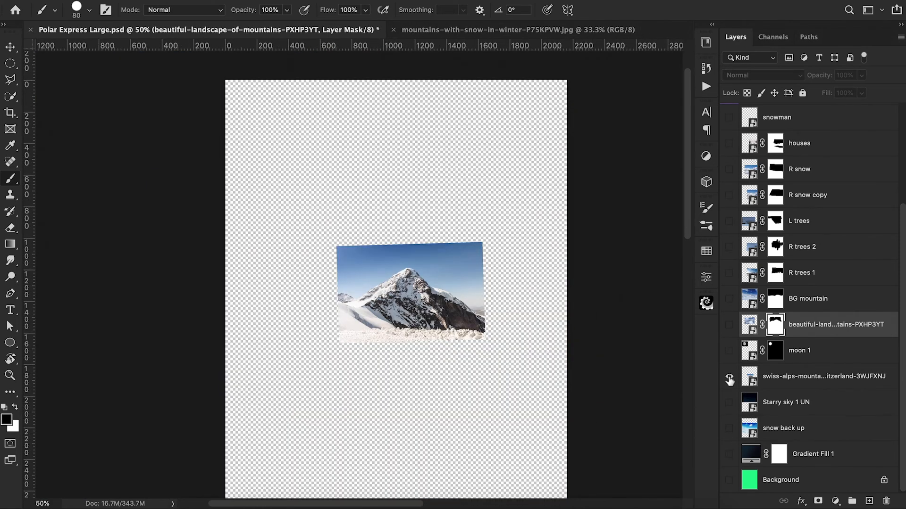
pyautogui.press('super+plus')
pyautogui.press('super+plus')
pyautogui.press('super+plus')
pyautogui.hscroll(3, 363, 349)
pyautogui.scroll(-2, 362, 349)
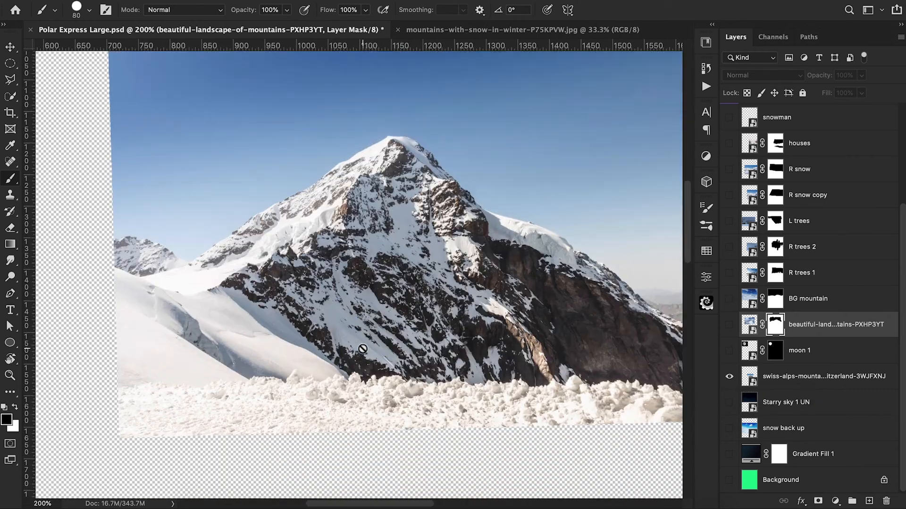
# Select the sky above the swiss-alps mountain with Quick Selection, refining the selection edge along the ridge and both slopes
pyautogui.click(10, 97)
pyautogui.moveTo(164, 280)
pyautogui.mouseDown()
pyautogui.moveTo(269, 250)
pyautogui.moveTo(287, 226)
pyautogui.moveTo(241, 283)
pyautogui.moveTo(247, 291)
pyautogui.mouseUp()
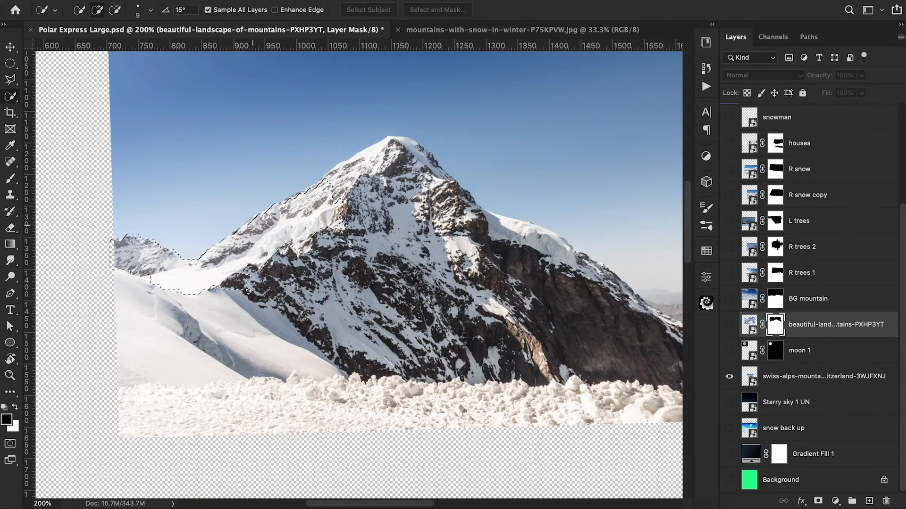
pyautogui.moveTo(311, 192)
pyautogui.mouseDown()
pyautogui.moveTo(343, 171)
pyautogui.moveTo(365, 230)
pyautogui.mouseUp()
pyautogui.moveTo(365, 230)
pyautogui.mouseDown()
pyautogui.moveTo(372, 196)
pyautogui.moveTo(589, 378)
pyautogui.mouseUp()
pyautogui.moveTo(589, 378)
pyautogui.mouseDown()
pyautogui.moveTo(492, 354)
pyautogui.moveTo(401, 292)
pyautogui.mouseUp()
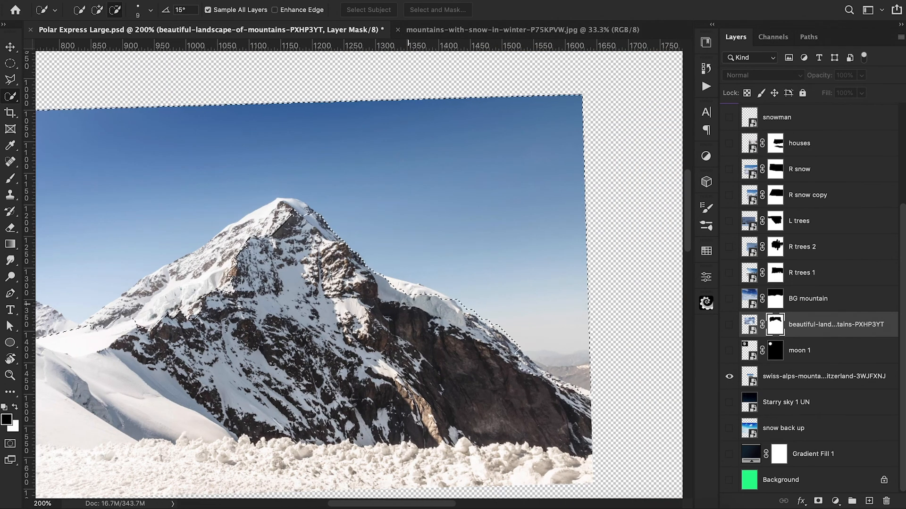
pyautogui.moveTo(530, 369); pyautogui.dragTo(558, 379)
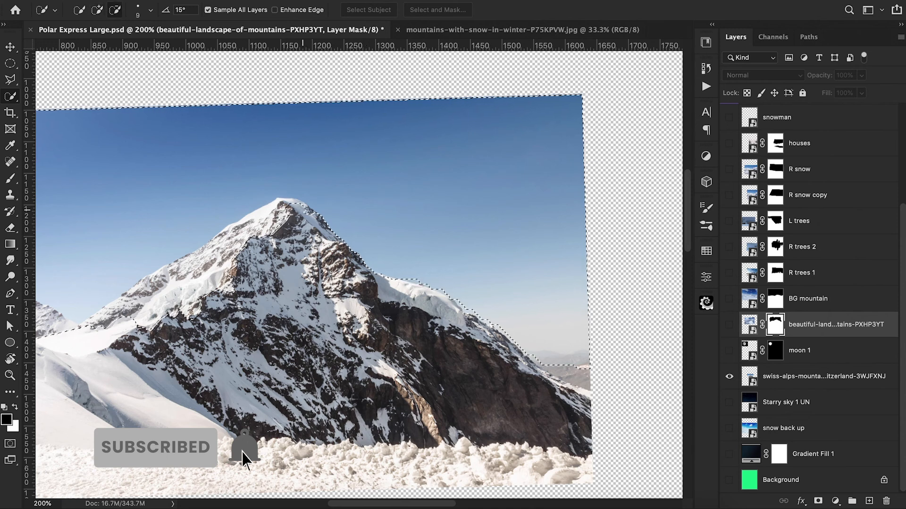
pyautogui.moveTo(296, 207)
pyautogui.mouseDown()
pyautogui.moveTo(269, 217)
pyautogui.moveTo(243, 246)
pyautogui.moveTo(324, 217)
pyautogui.moveTo(212, 302)
pyautogui.moveTo(186, 297)
pyautogui.moveTo(237, 251)
pyautogui.mouseUp()
pyautogui.moveTo(203, 276)
pyautogui.mouseDown()
pyautogui.moveTo(156, 304)
pyautogui.moveTo(100, 305)
pyautogui.mouseUp()
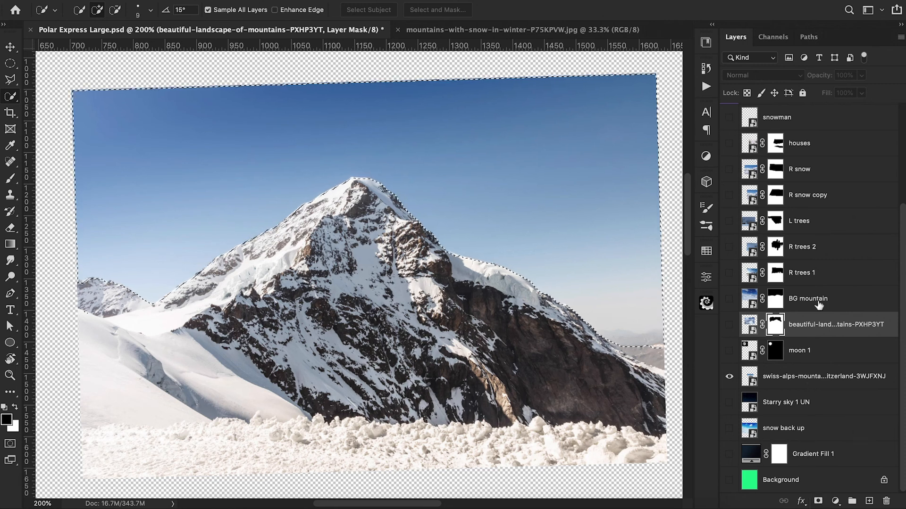
# Add a layer mask from the selection to the swiss-alps mountain layer and show all the other layers again
pyautogui.click(797, 381)
pyautogui.click(818, 501)
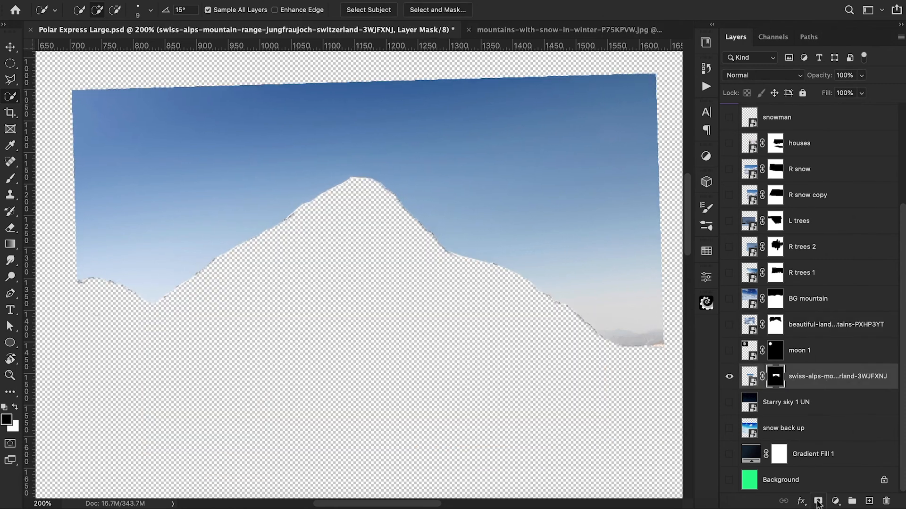
pyautogui.keyDown('alt'); pyautogui.click(729, 378); pyautogui.keyUp('alt')
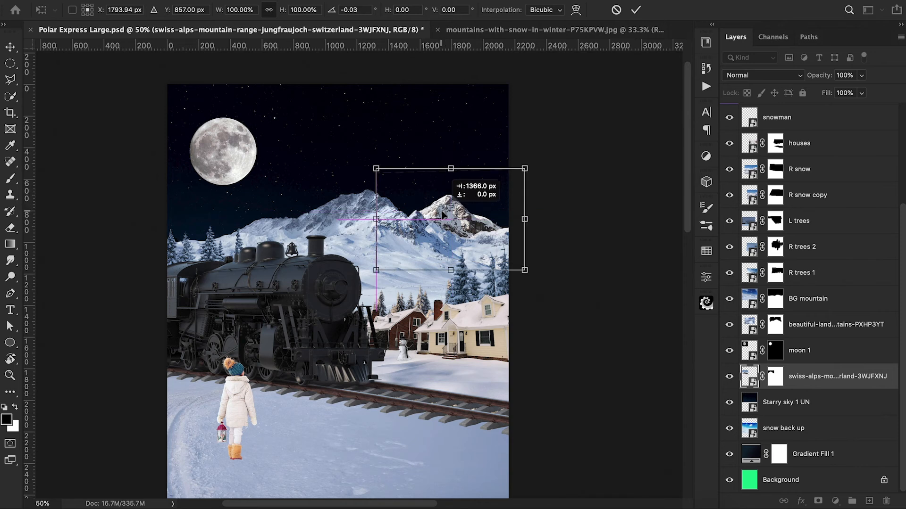
# Position the swiss-alps mountain at X 1882.29 px, Y 857 px, behind the snowy ridge above the houses
pyautogui.moveTo(446, 217)
pyautogui.mouseDown()
pyautogui.moveTo(465, 225)
pyautogui.moveTo(460, 220)
pyautogui.mouseUp()
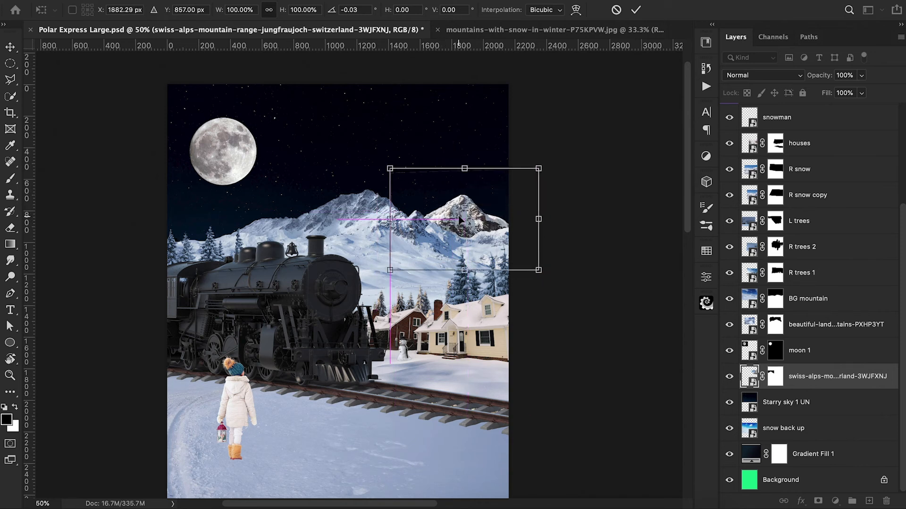
pyautogui.click(636, 10)
pyautogui.press('w')
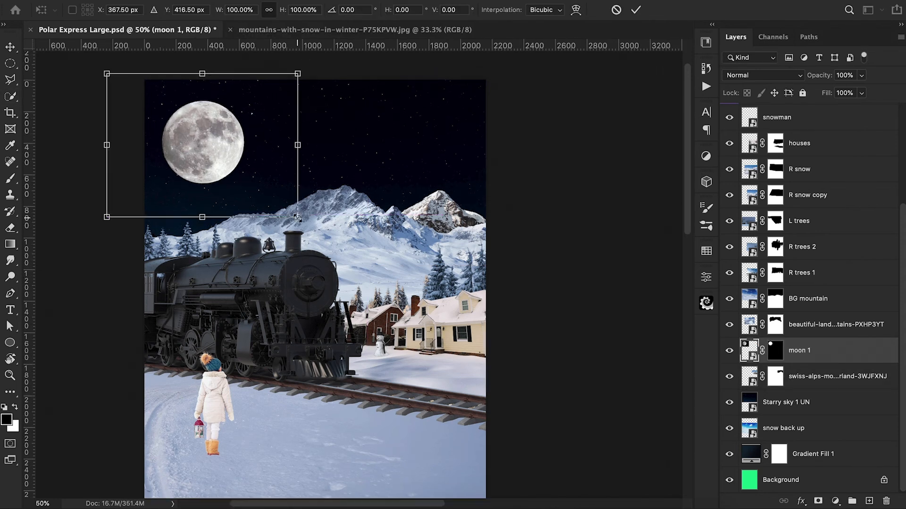
# Enlarge the moon, scale it back to 71.11% and place it in the upper-left sky of the poster
pyautogui.moveTo(298, 217); pyautogui.dragTo(279, 215)
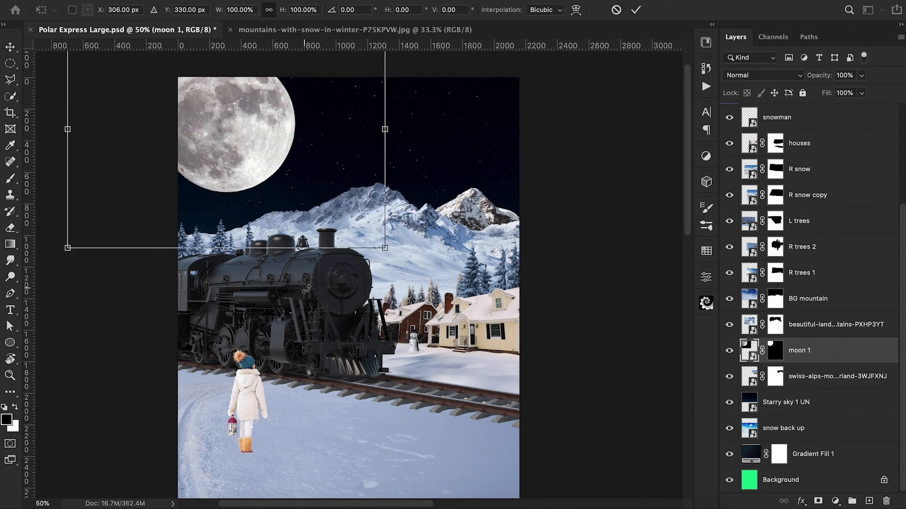
pyautogui.moveTo(282, 233)
pyautogui.mouseDown()
pyautogui.moveTo(286, 215)
pyautogui.moveTo(275, 222)
pyautogui.mouseUp()
pyautogui.moveTo(372, 242); pyautogui.dragTo(327, 208)
pyautogui.moveTo(251, 165); pyautogui.dragTo(272, 186)
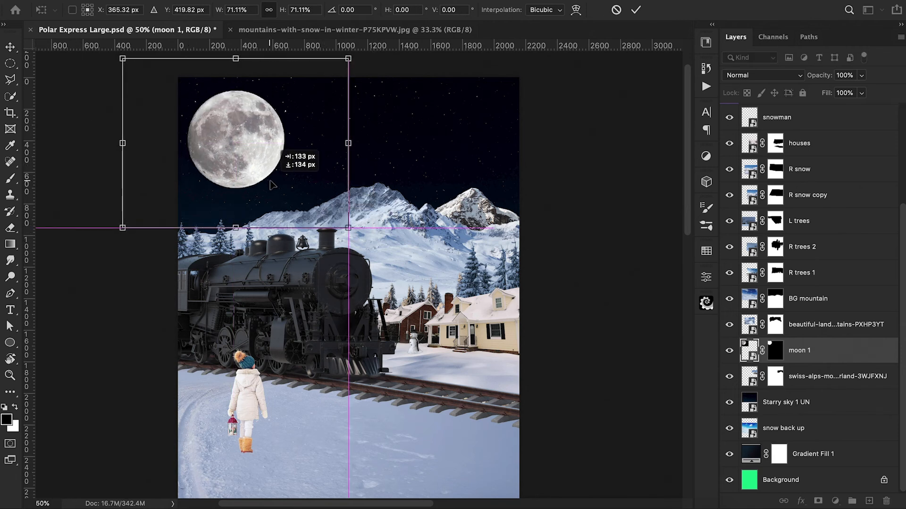
pyautogui.press('Return')
pyautogui.press('b')
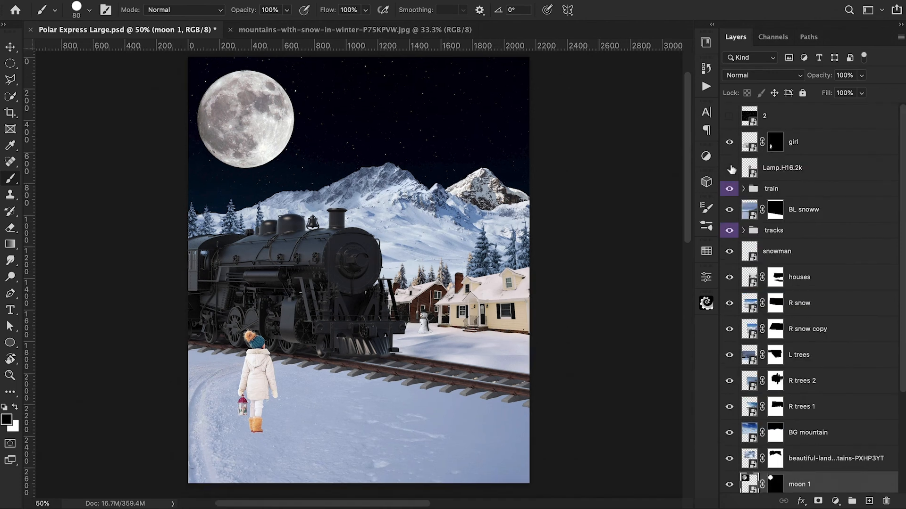
# Make the Lamp.H16.2k layer visible and select it for close-up work on the glass lens
pyautogui.click(730, 169)
pyautogui.click(769, 174)
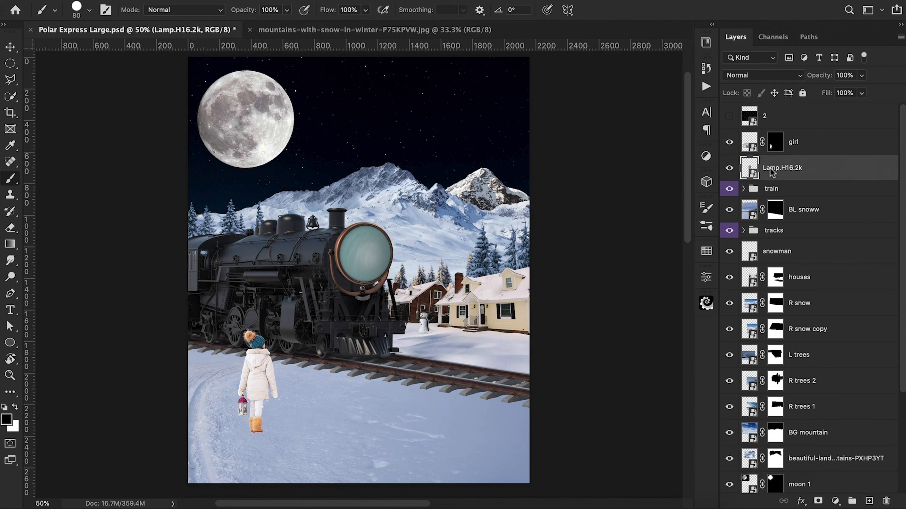
pyautogui.press('super+plus')
pyautogui.press('super+plus')
pyautogui.press('super+plus')
pyautogui.press('super+plus')
pyautogui.scroll(5, 577, 303)
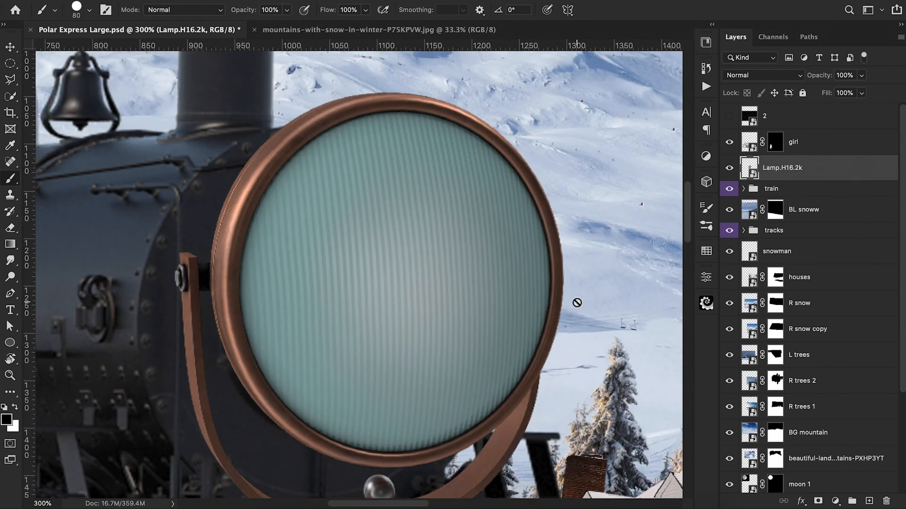
# Draw a closed Pen path around the lamp's glass lens, just inside the copper rim
pyautogui.press('p')
pyautogui.moveTo(387, 112); pyautogui.dragTo(274, 120)
pyautogui.moveTo(241, 314); pyautogui.dragTo(256, 387)
pyautogui.moveTo(400, 454); pyautogui.dragTo(482, 446)
pyautogui.moveTo(552, 280); pyautogui.dragTo(555, 178)
pyautogui.click(387, 111)
# Adjust the path's anchor points and curve handles so it follows the edge of the lamp's glass lens
pyautogui.moveTo(387, 111); pyautogui.dragTo(480, 106)
pyautogui.moveTo(554, 179); pyautogui.dragTo(555, 184)
pyautogui.moveTo(387, 111); pyautogui.dragTo(390, 112)
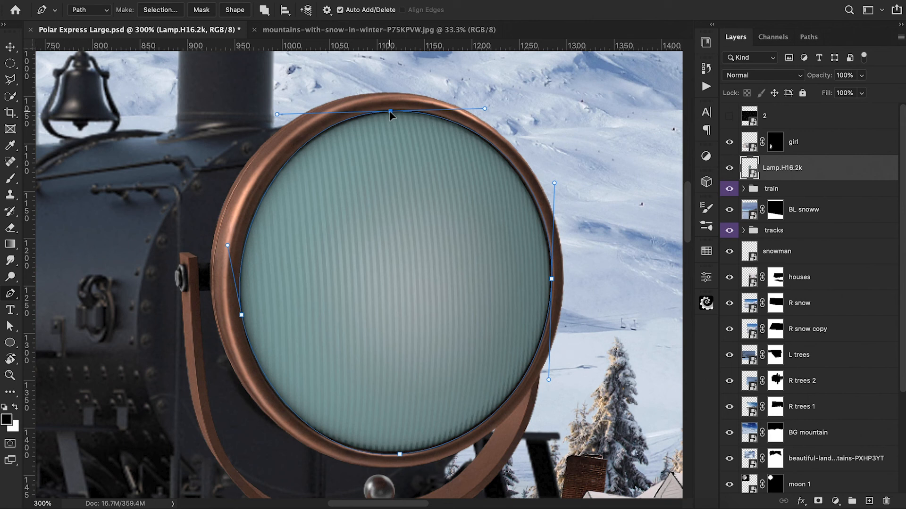
pyautogui.moveTo(227, 245); pyautogui.dragTo(225, 245)
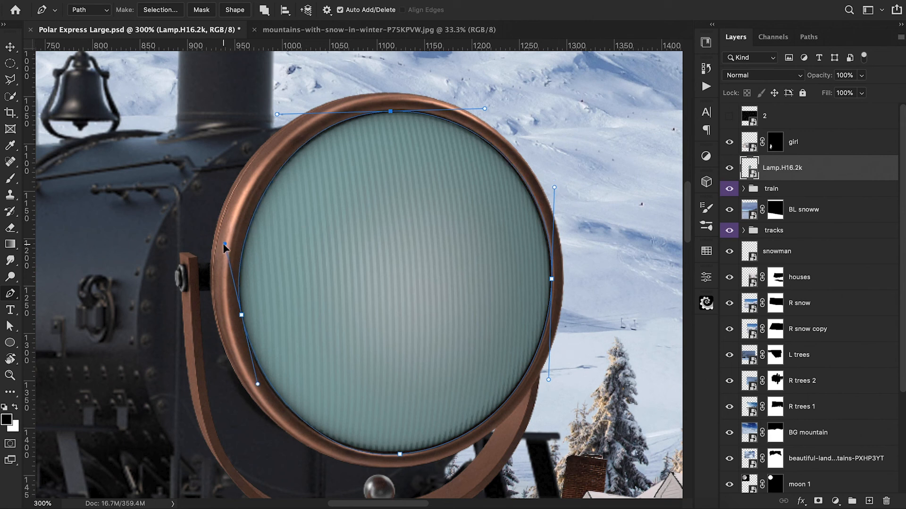
pyautogui.moveTo(277, 114); pyautogui.dragTo(281, 114)
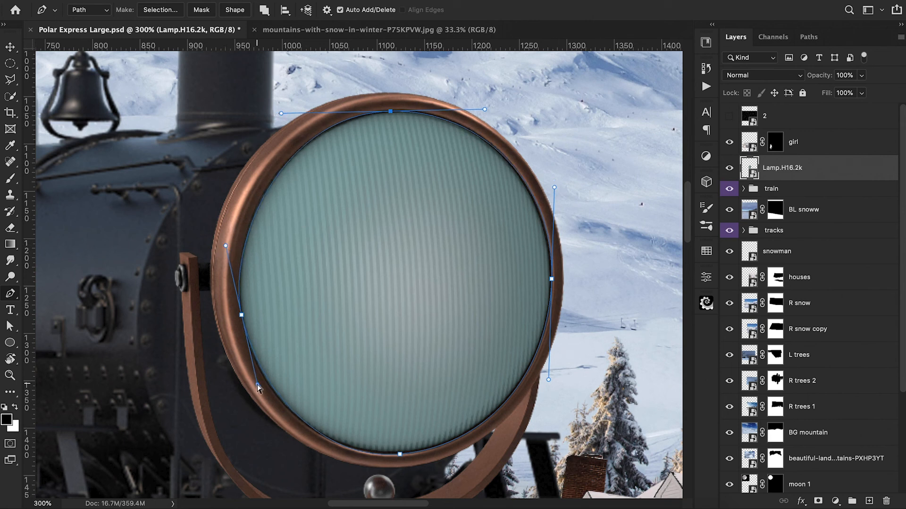
pyautogui.moveTo(257, 385); pyautogui.dragTo(252, 384)
# Convert the lens path to an anti-aliased selection with 0 px feather and mask the lamp layer with it
pyautogui.rightClick(458, 283)
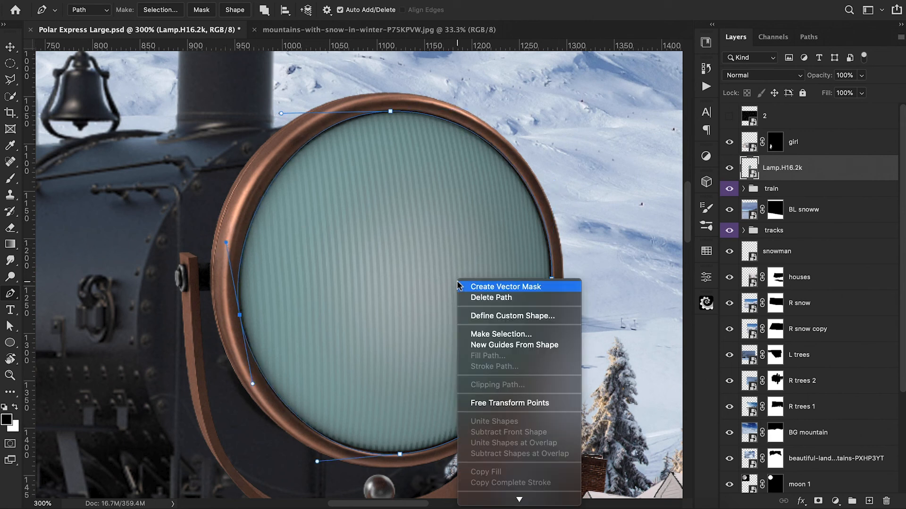
pyautogui.click(501, 334)
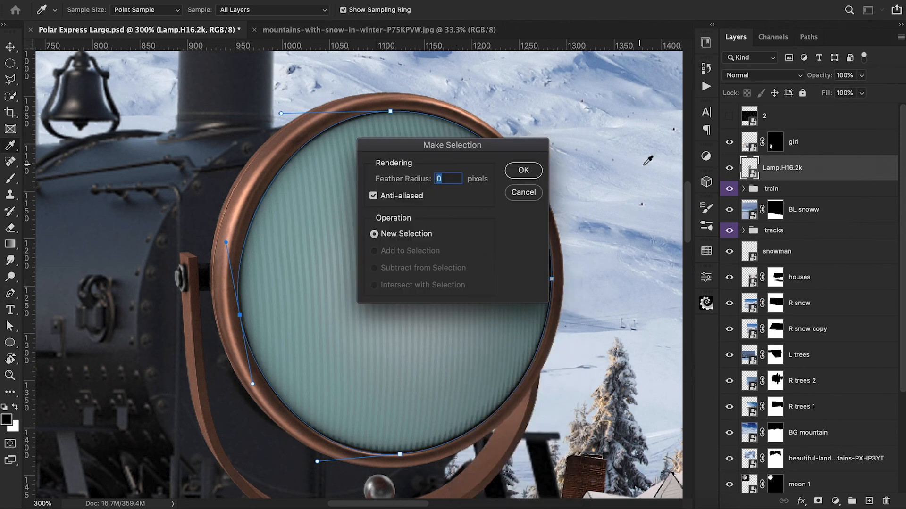
pyautogui.click(524, 170)
pyautogui.click(818, 501)
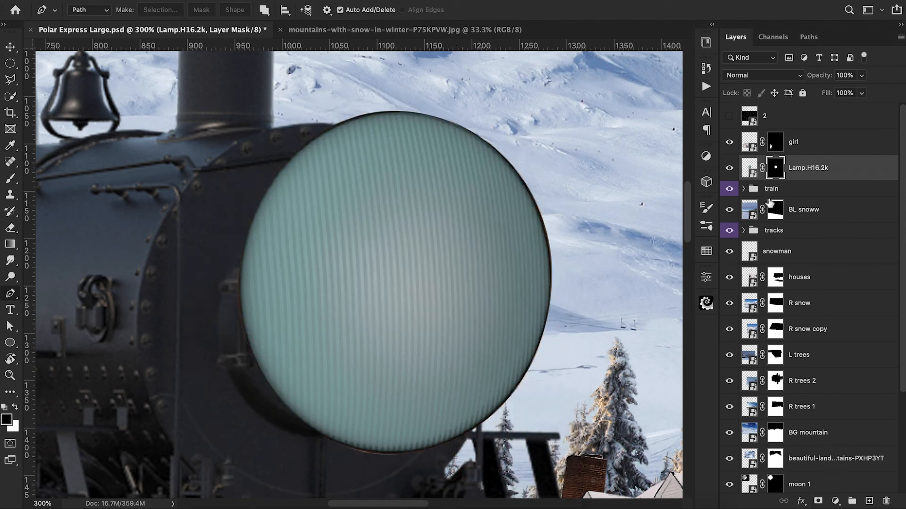
# Scale the masked lamp lens down and place it over the headlight on the front of the train
pyautogui.click(751, 165)
pyautogui.press('super+t')
pyautogui.press('super+1')
pyautogui.scroll(10, 614, 215)
pyautogui.moveTo(618, 170); pyautogui.dragTo(471, 328)
pyautogui.scroll(-10, 471, 329)
pyautogui.moveTo(467, 235); pyautogui.dragTo(470, 279)
pyautogui.moveTo(524, 412); pyautogui.dragTo(423, 309)
pyautogui.press('super+plus')
pyautogui.press('super+plus')
pyautogui.click(635, 10)
# With the lamp lens at 48% opacity, fit it inside the train's headlight ring, and restore its opacity to 100%
pyautogui.moveTo(825, 77); pyautogui.dragTo(799, 87)
pyautogui.press('super+t')
pyautogui.moveTo(358, 212); pyautogui.dragTo(396, 267)
pyautogui.moveTo(458, 222); pyautogui.dragTo(453, 226)
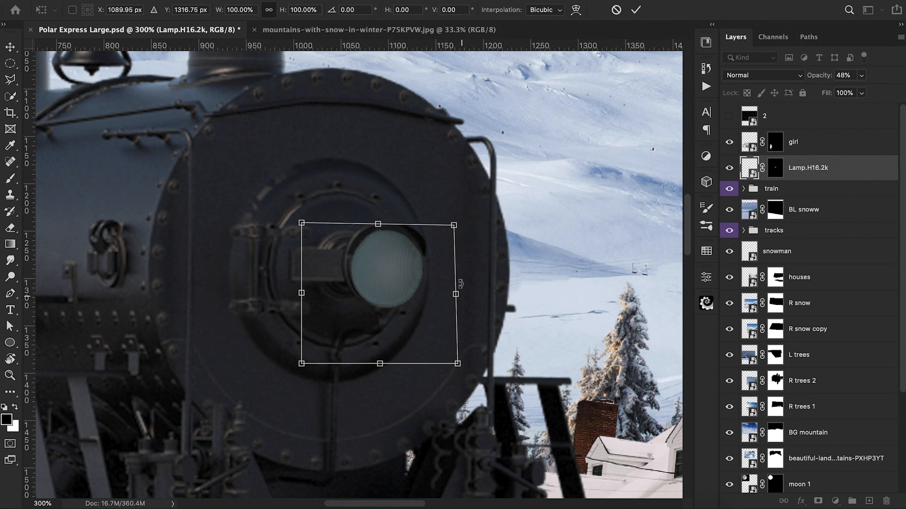
pyautogui.moveTo(458, 364)
pyautogui.mouseDown()
pyautogui.moveTo(438, 325)
pyautogui.moveTo(411, 343)
pyautogui.moveTo(440, 333)
pyautogui.moveTo(454, 360)
pyautogui.mouseUp()
pyautogui.press('Down')
pyautogui.press('Down')
pyautogui.press('Down')
pyautogui.press('Down')
pyautogui.press('Left')
pyautogui.press('Return')
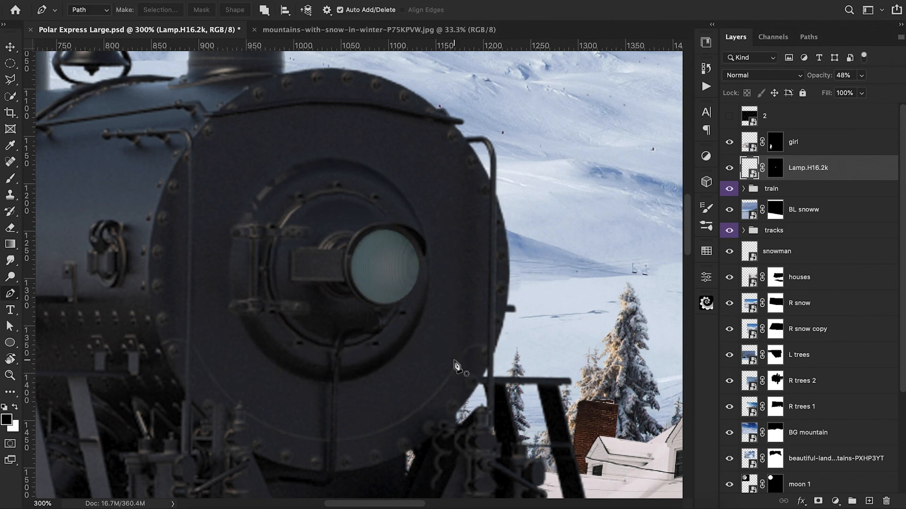
pyautogui.moveTo(820, 79); pyautogui.dragTo(900, 82)
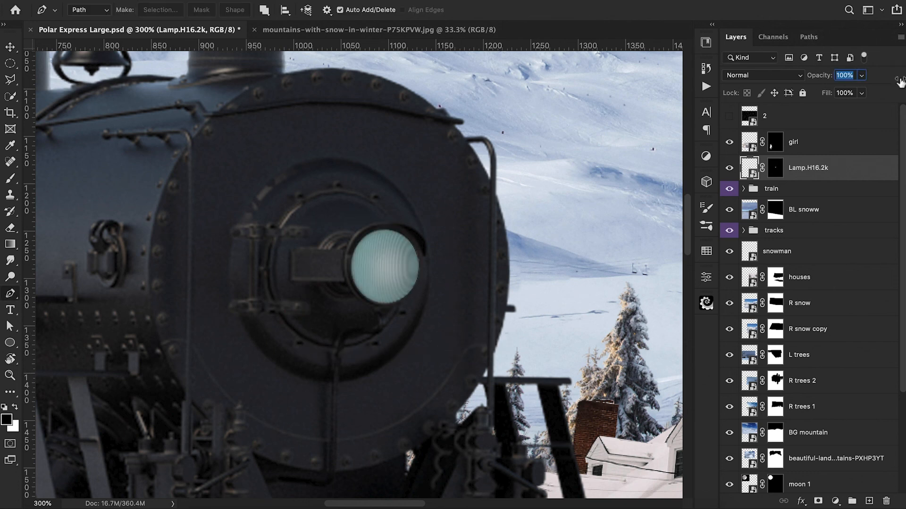
# Add a Hue/Saturation adjustment clipped to the lamp layer with saturation set to -53
pyautogui.click(835, 502)
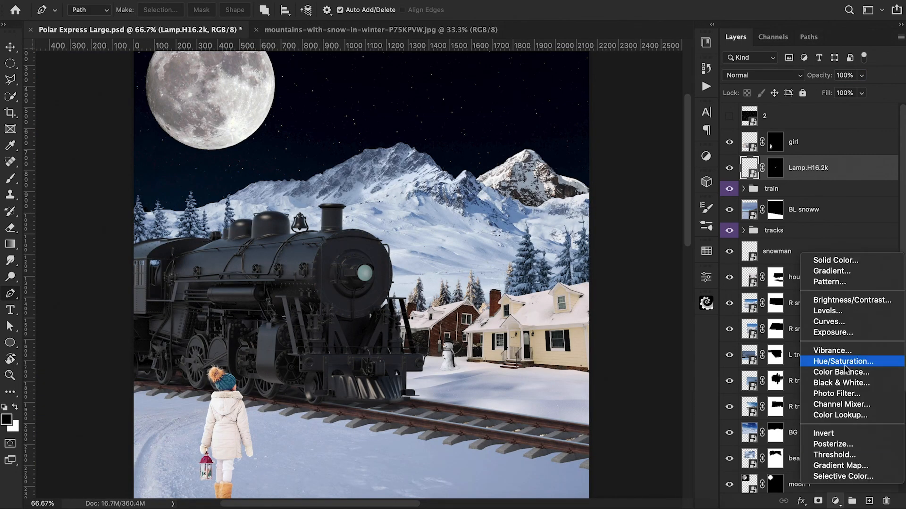
pyautogui.click(844, 364)
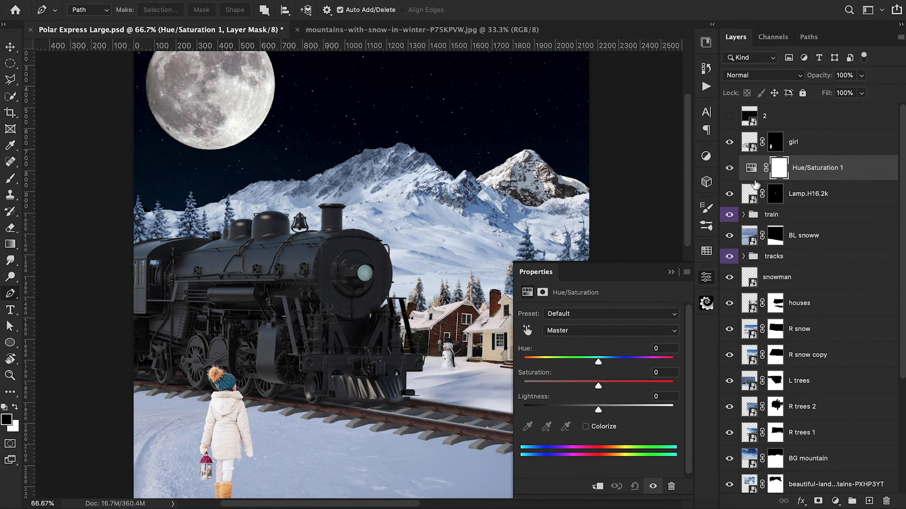
pyautogui.keyDown('alt'); pyautogui.click(751, 183); pyautogui.keyUp('alt')
pyautogui.moveTo(596, 387); pyautogui.dragTo(559, 390)
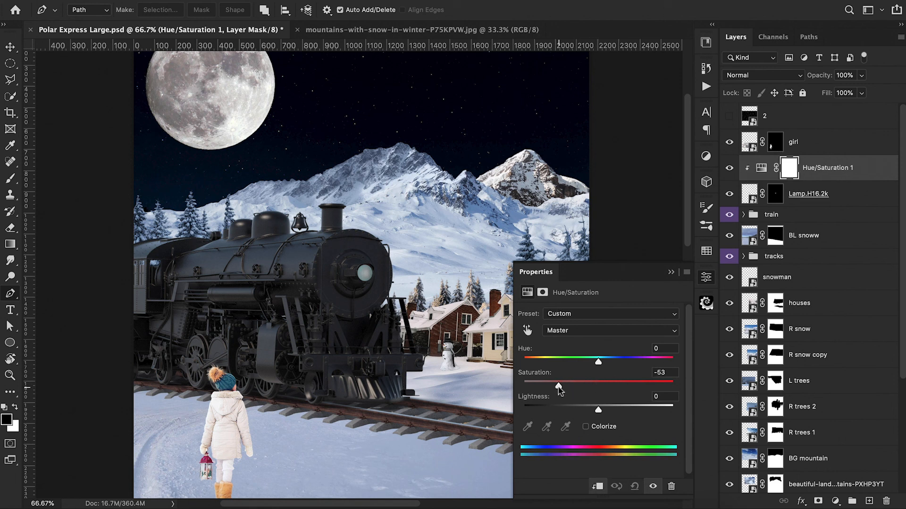
pyautogui.click(672, 271)
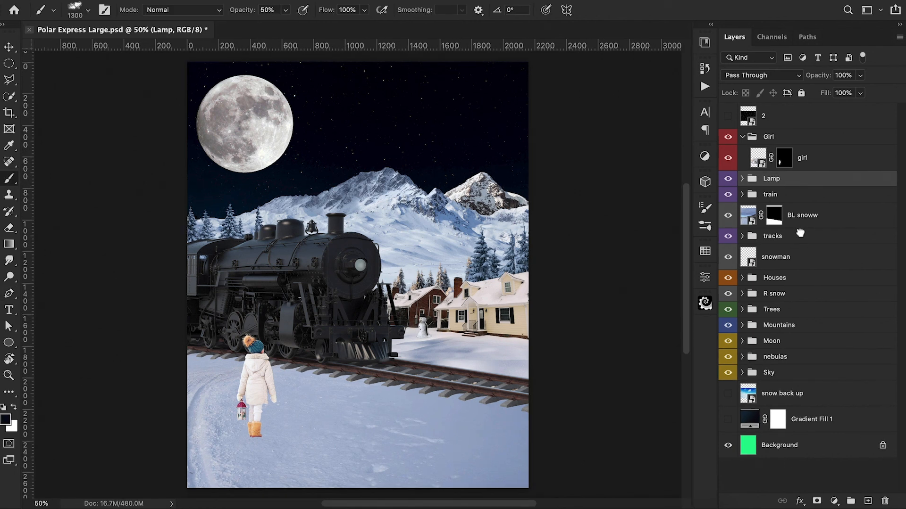
# Place the tracks group above BL snoww and enlarge the Lamp, train and tracks groups together to about 116%, repositioning them
pyautogui.moveTo(799, 233); pyautogui.dragTo(797, 213)
pyautogui.keyDown('shift'); pyautogui.click(784, 181); pyautogui.keyUp('shift')
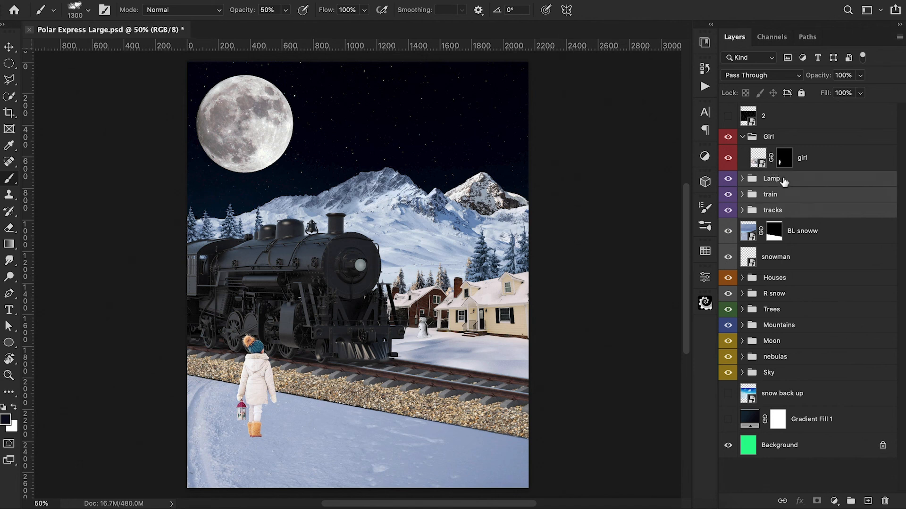
pyautogui.hotkey('ctrl', 't')
pyautogui.hotkey('ctrl', '-')
pyautogui.moveTo(572, 234); pyautogui.dragTo(603, 219)
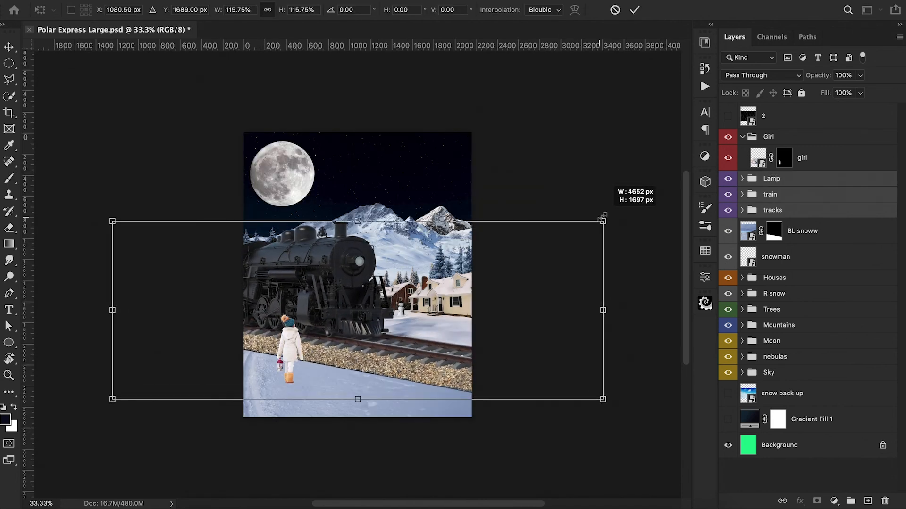
pyautogui.moveTo(566, 265); pyautogui.dragTo(569, 281)
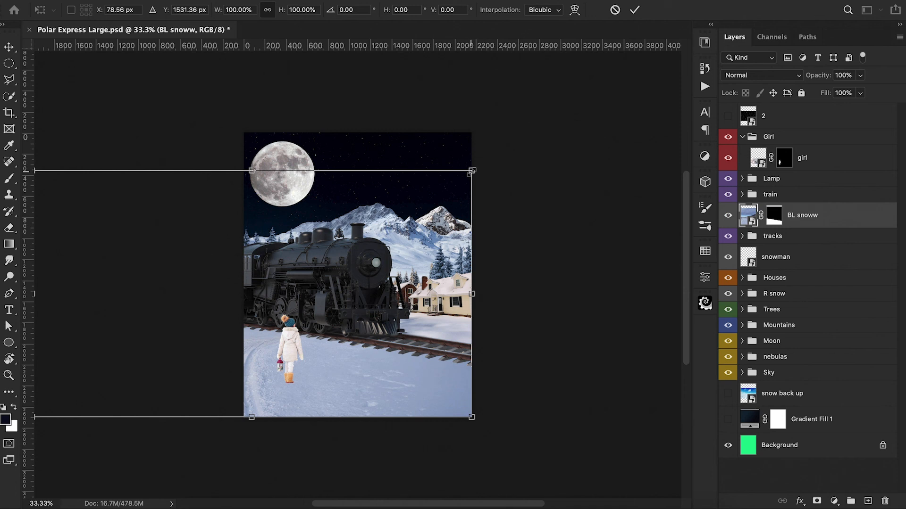
# Try to enlarge the BL snoww layer
pyautogui.moveTo(472, 172); pyautogui.dragTo(514, 142)
pyautogui.click(615, 13)
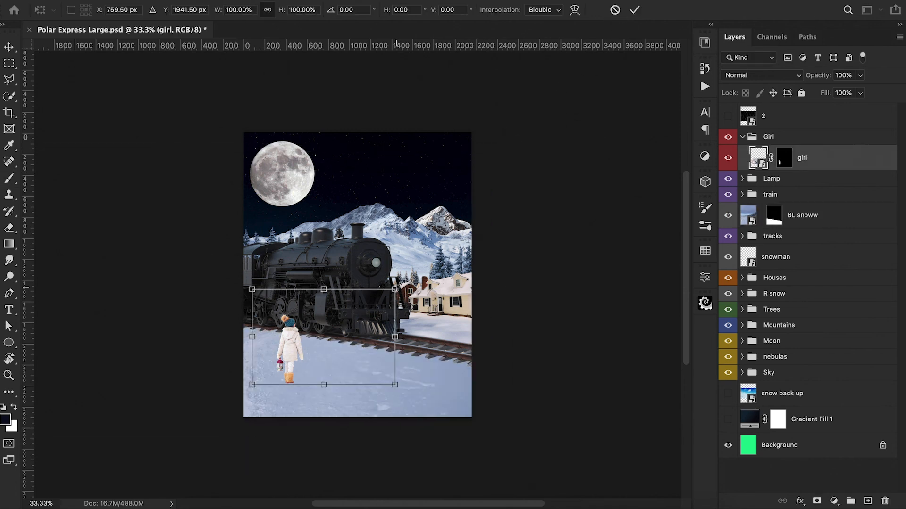
# Enlarge the girl and reposition her on the snow in front of the train
pyautogui.moveTo(396, 286); pyautogui.dragTo(362, 336)
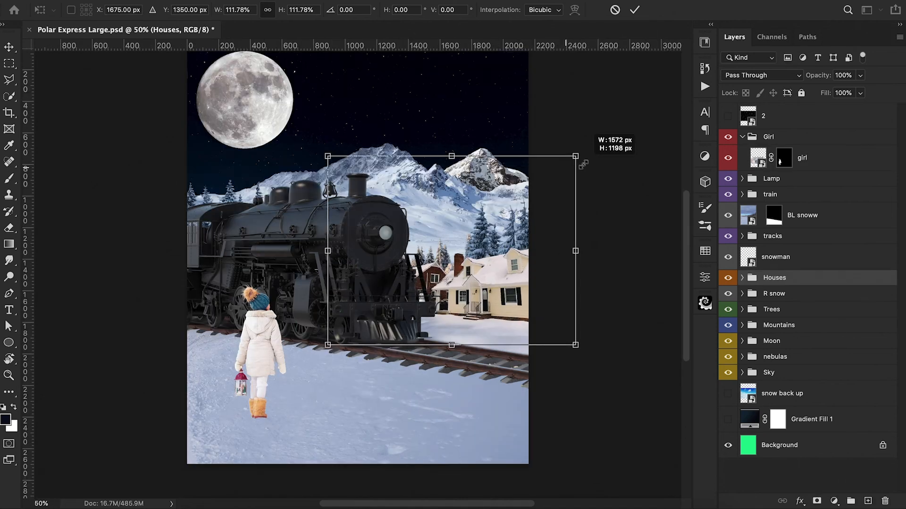
# Enlarge the Houses group proportionally, rotate it about 0.4°, and reposition it beside the front of the train
pyautogui.moveTo(583, 163); pyautogui.dragTo(600, 151)
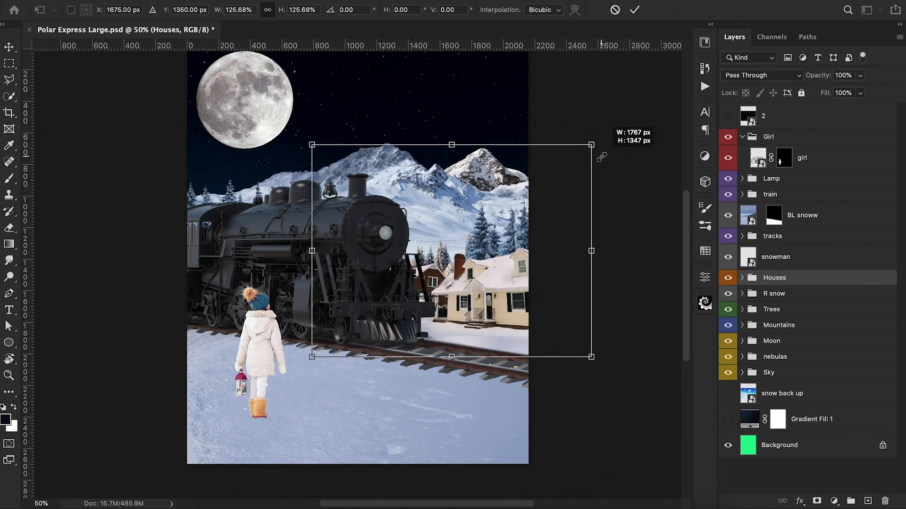
pyautogui.moveTo(639, 192); pyautogui.dragTo(641, 200)
pyautogui.moveTo(564, 245); pyautogui.dragTo(580, 236)
pyautogui.moveTo(643, 196); pyautogui.dragTo(645, 190)
pyautogui.moveTo(556, 253); pyautogui.dragTo(554, 256)
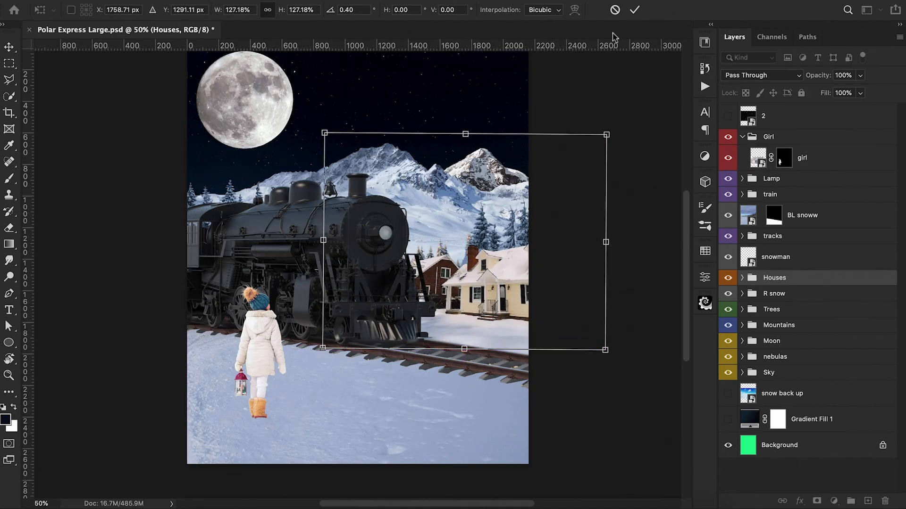
pyautogui.moveTo(608, 133); pyautogui.dragTo(619, 124)
pyautogui.moveTo(574, 214); pyautogui.dragTo(576, 211)
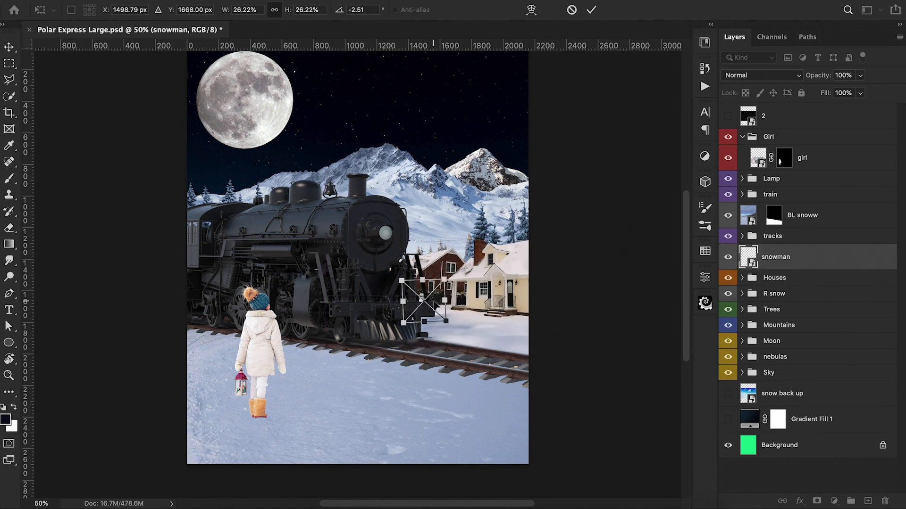
# Move the snowman onto the snow in front of the houses and raise the L trees layer higher behind the train
pyautogui.moveTo(436, 304); pyautogui.dragTo(464, 309)
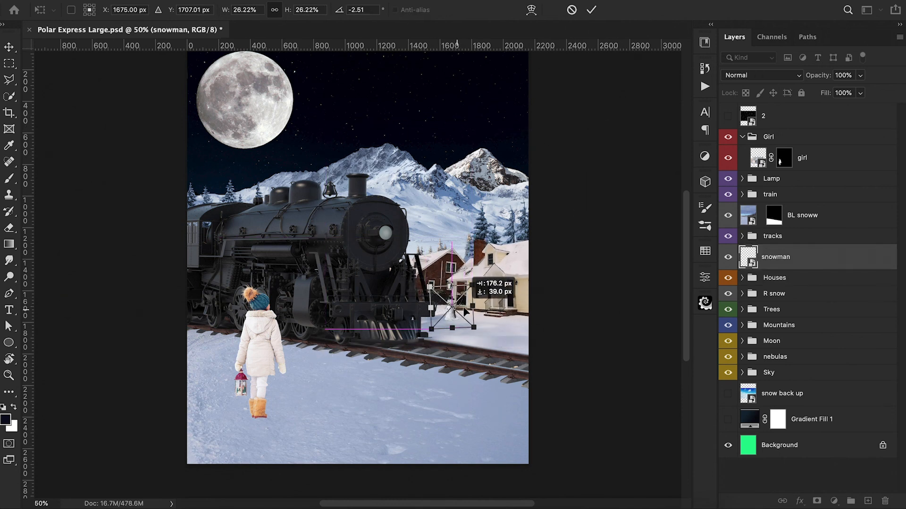
pyautogui.click(589, 10)
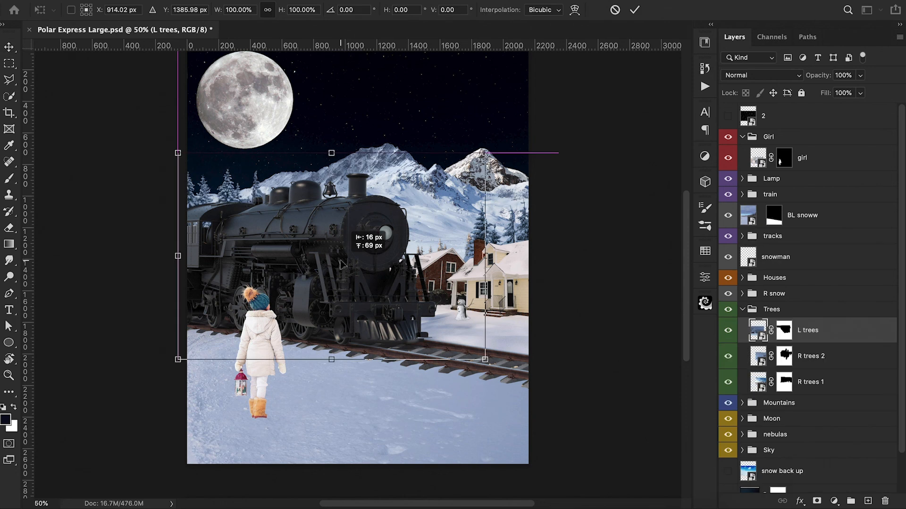
pyautogui.moveTo(347, 302); pyautogui.dragTo(344, 253)
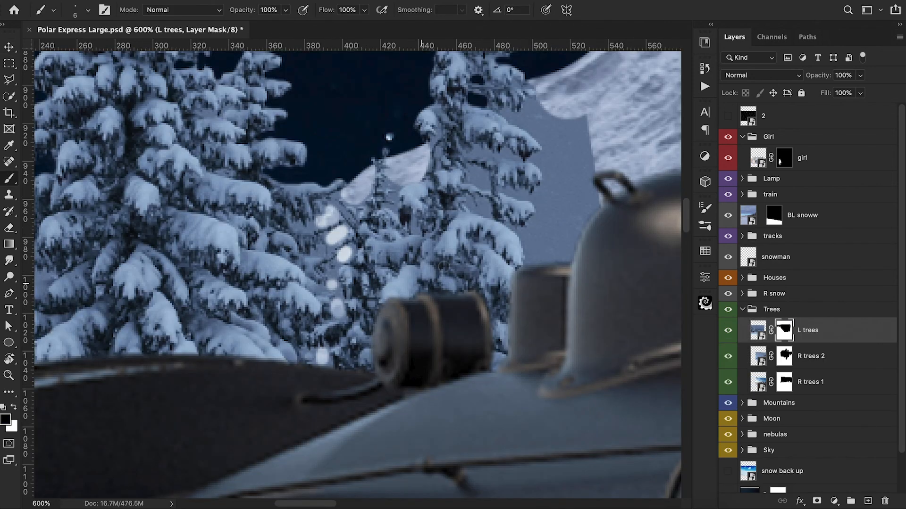
# Paint black on the L trees mask with a small brush to remove leftover background around the tree nearest the train's domes
pyautogui.moveTo(543, 127); pyautogui.dragTo(542, 253)
pyautogui.press('[')
pyautogui.press('[')
pyautogui.press('[')
pyautogui.press('[')
pyautogui.press('[')
pyautogui.press('[')
pyautogui.press('[')
pyautogui.moveTo(470, 201); pyautogui.dragTo(487, 211)
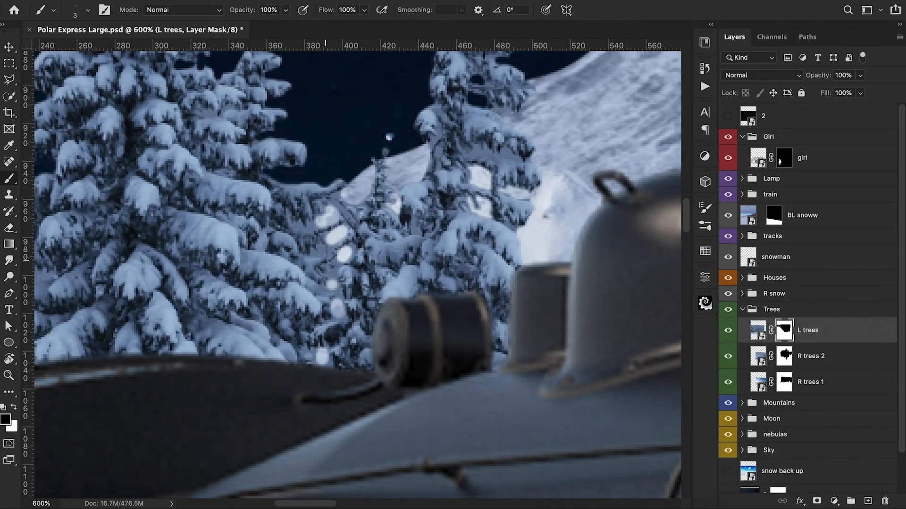
# Mask out the remaining background patches between the farther left trees on the L trees mask, using a brush about 4 px wide
pyautogui.moveTo(340, 316); pyautogui.dragTo(678, 327)
pyautogui.press(']')
pyautogui.moveTo(321, 270); pyautogui.dragTo(322, 286)
pyautogui.moveTo(295, 282); pyautogui.dragTo(272, 281)
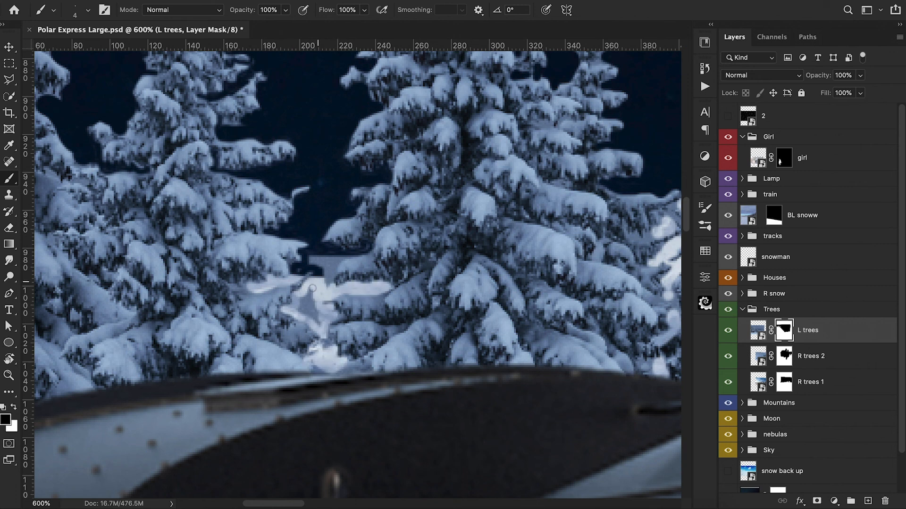
pyautogui.moveTo(362, 251); pyautogui.dragTo(675, 397)
pyautogui.moveTo(236, 174); pyautogui.dragTo(258, 121)
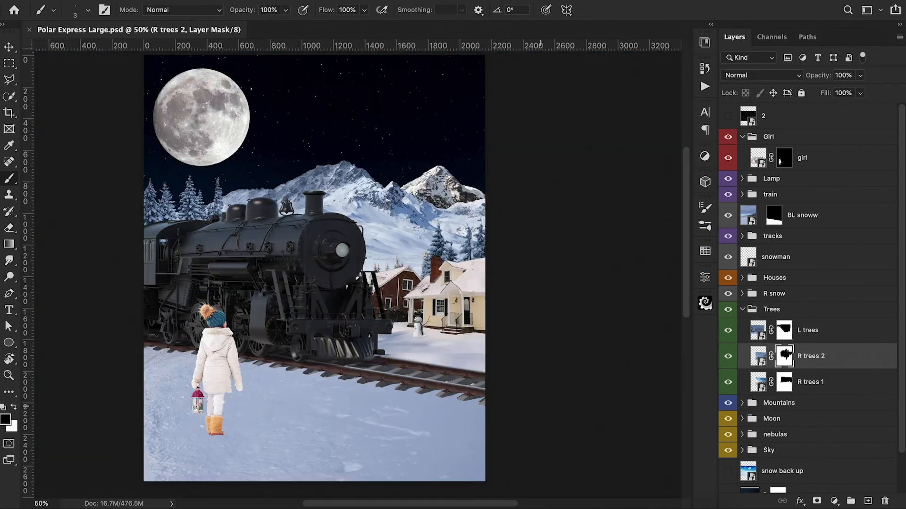